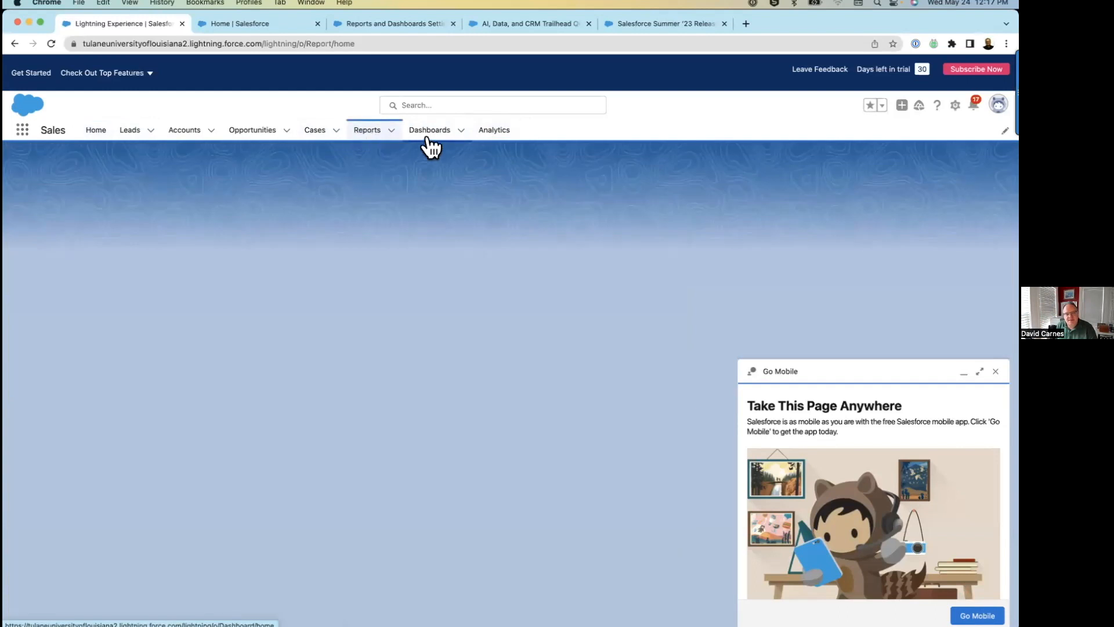
Open the Analytics home page and bring up its search for reports and dashboards.
click(494, 131)
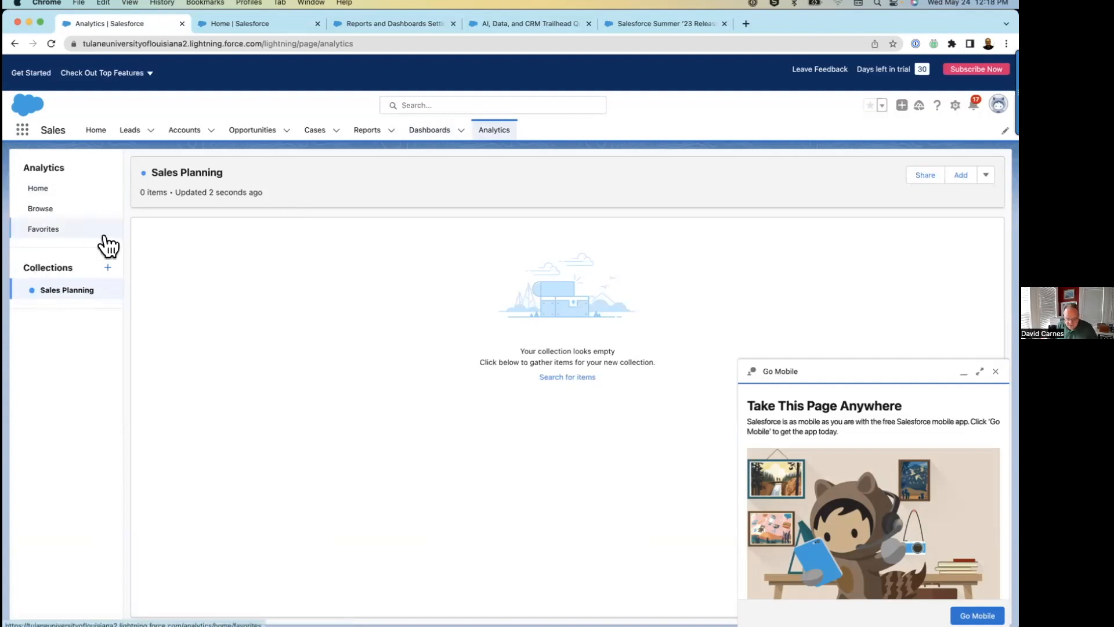
key(super+Tab)
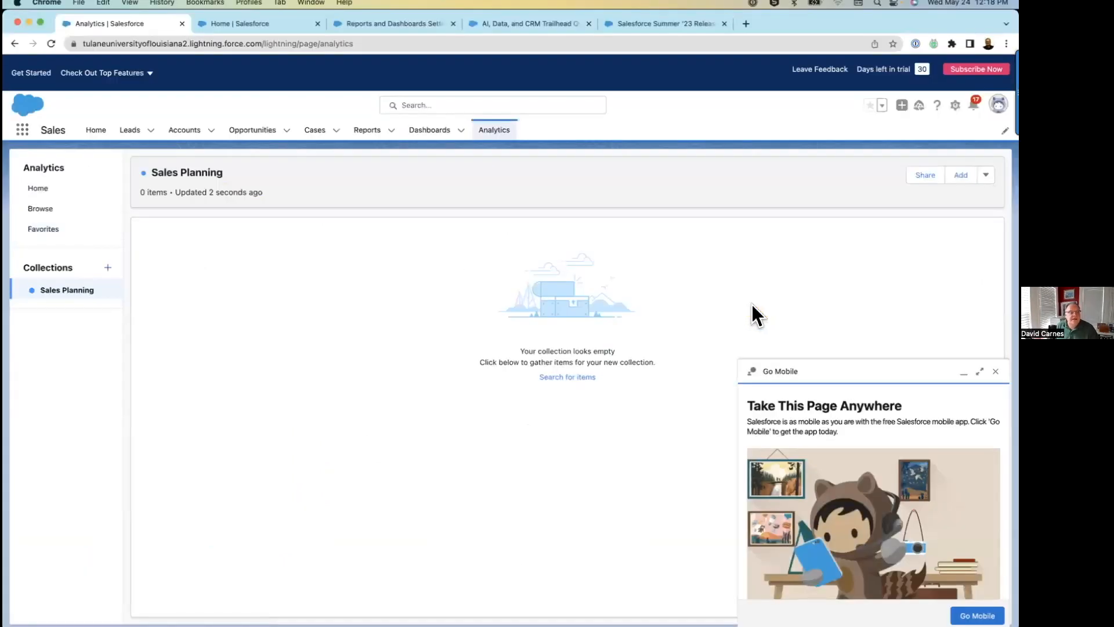
click(45, 193)
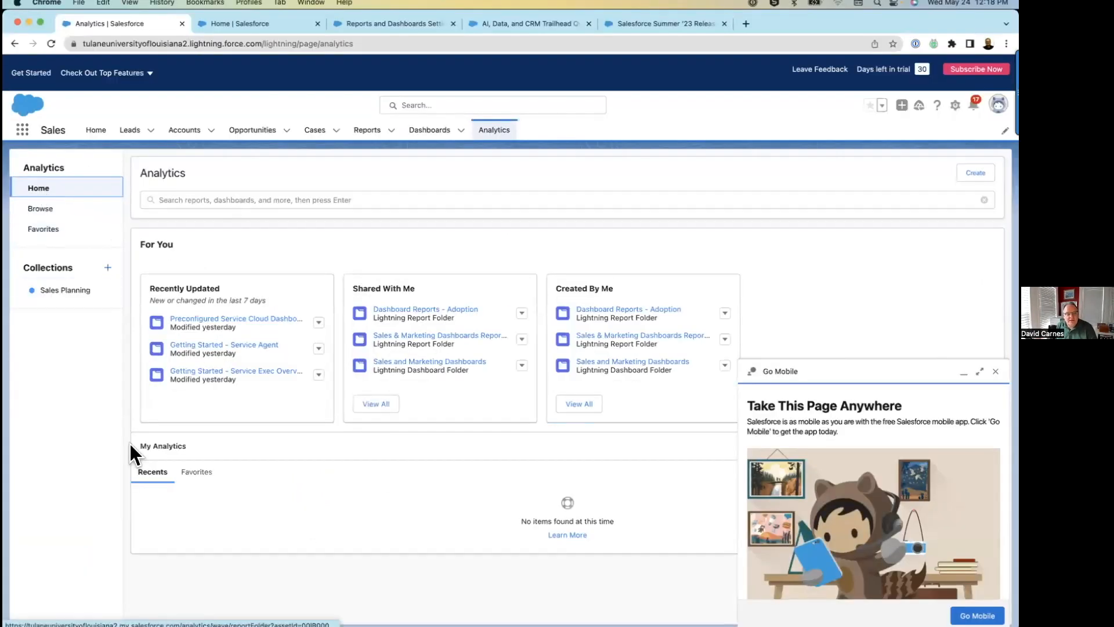
click(191, 199)
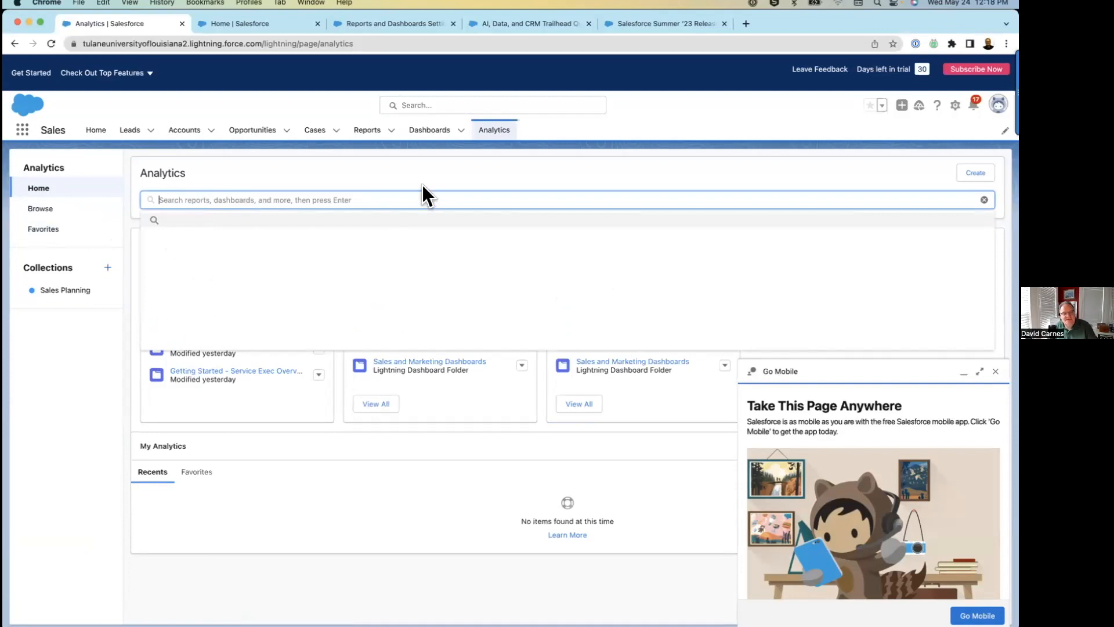
Open the Aged Cases by Account report from the list of all reports.
click(360, 129)
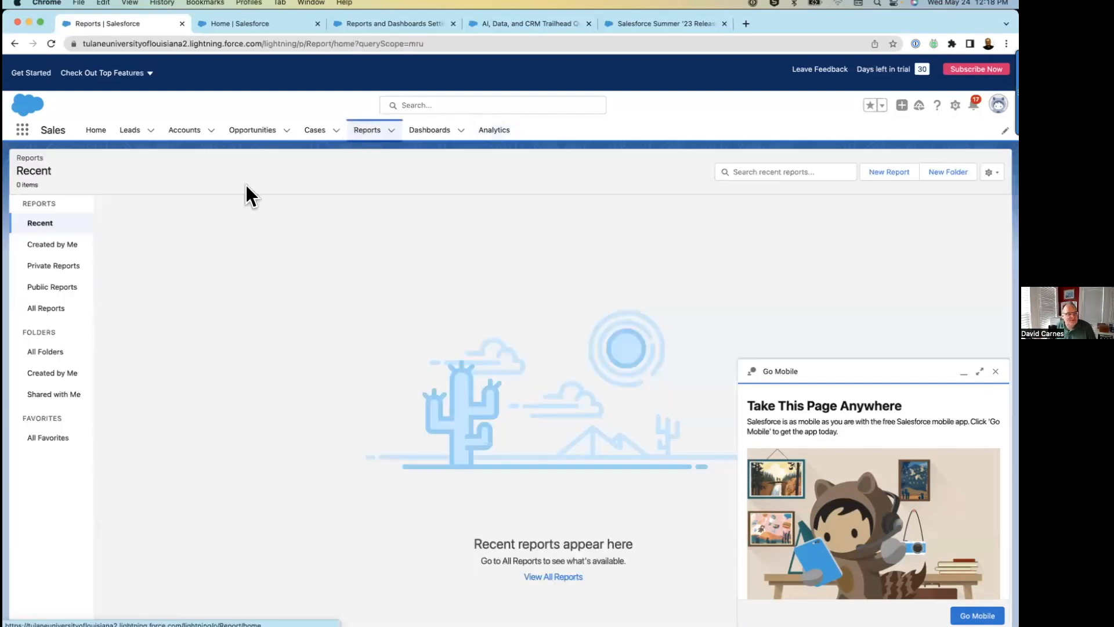
click(45, 309)
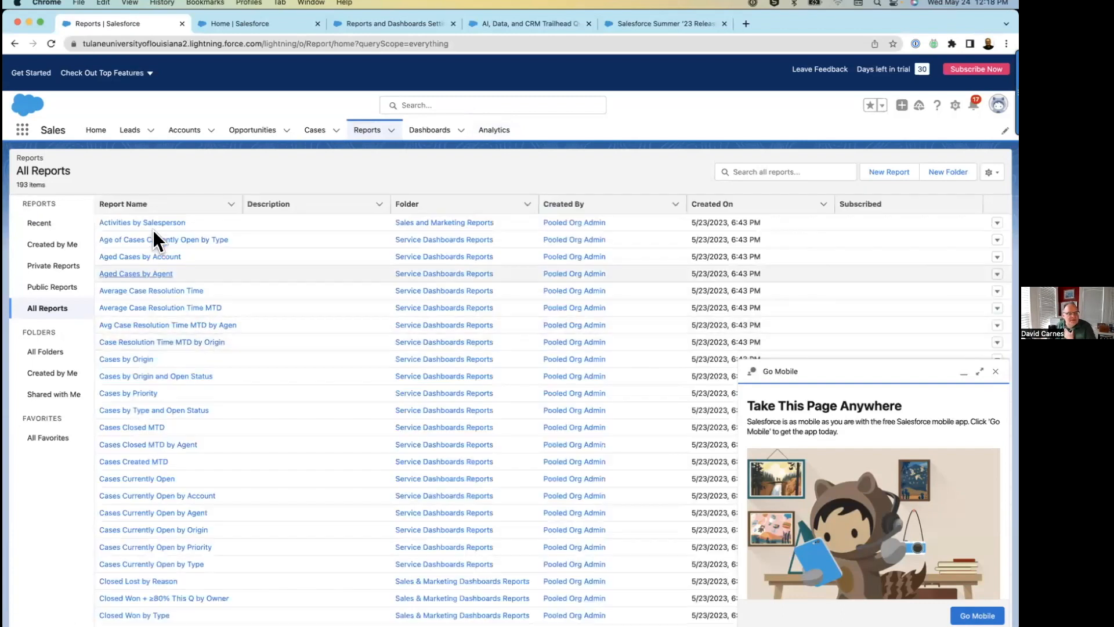
click(145, 259)
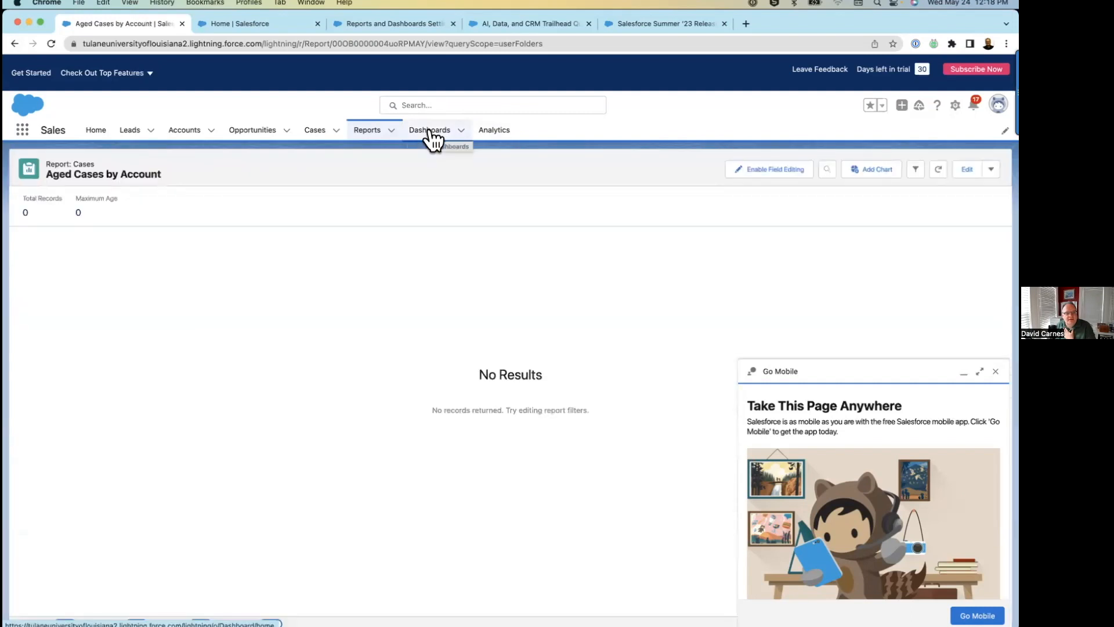
Open the Agent Supervisor Overview dashboard from the list of all dashboards.
click(430, 131)
click(51, 288)
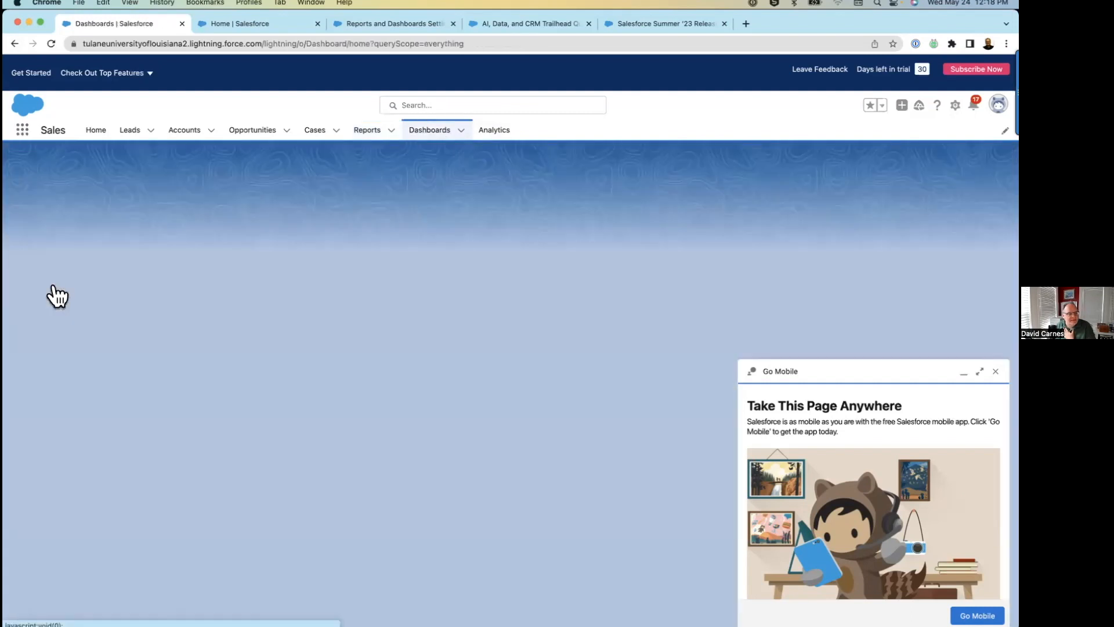
click(173, 239)
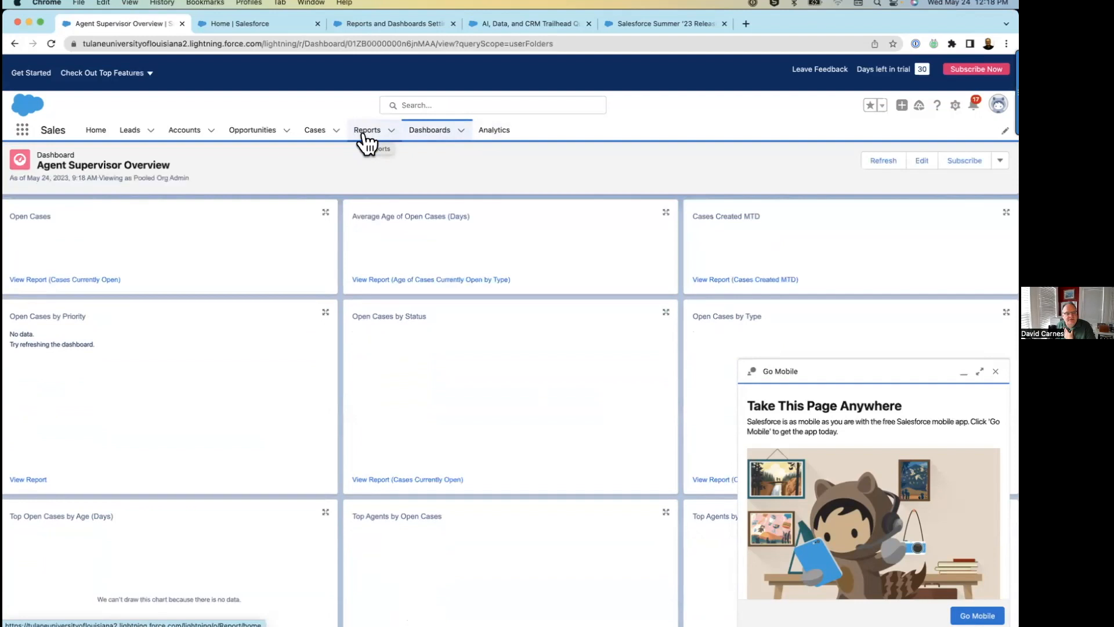
Open the Cases by Origin and Open Status report from the list of all reports.
click(363, 135)
click(42, 313)
click(124, 378)
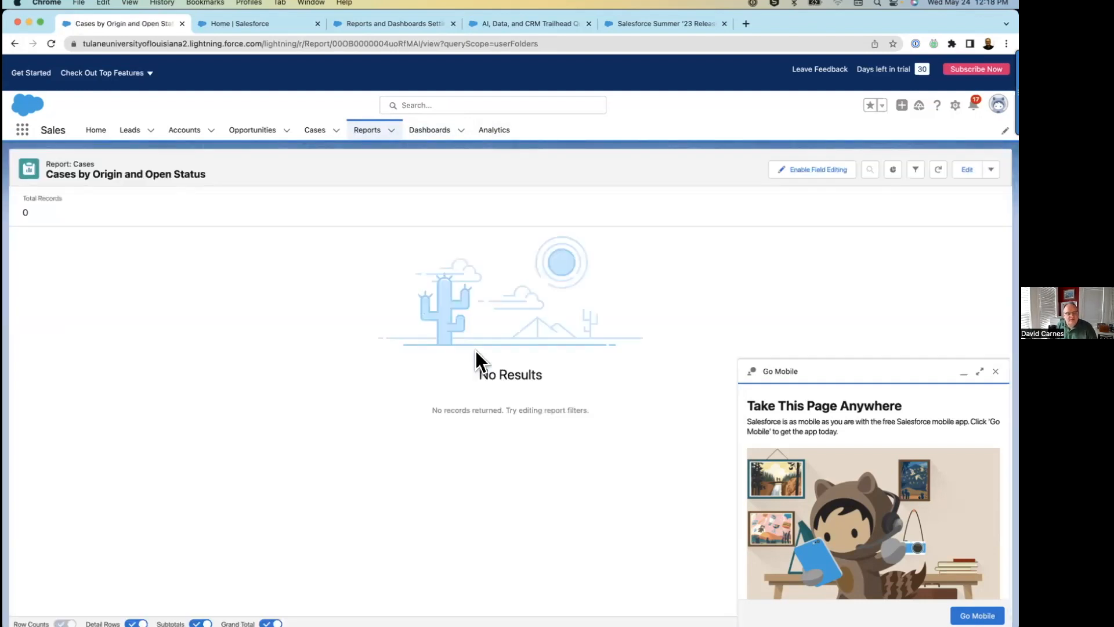
Return to the Analytics home page and view the recent items offered by its search.
click(495, 132)
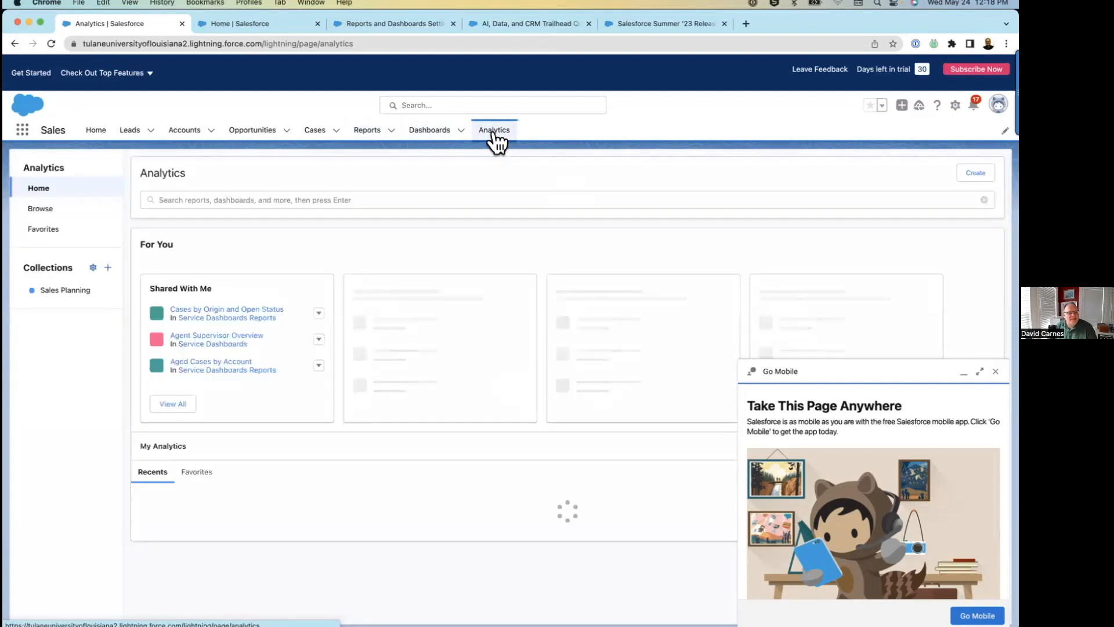
click(216, 199)
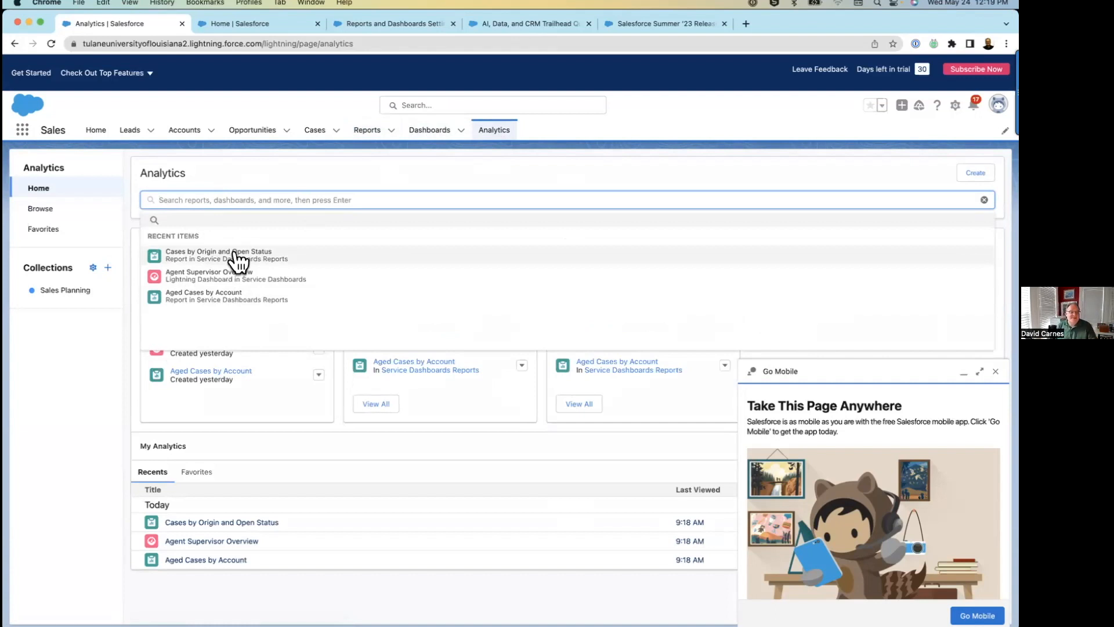
click(215, 170)
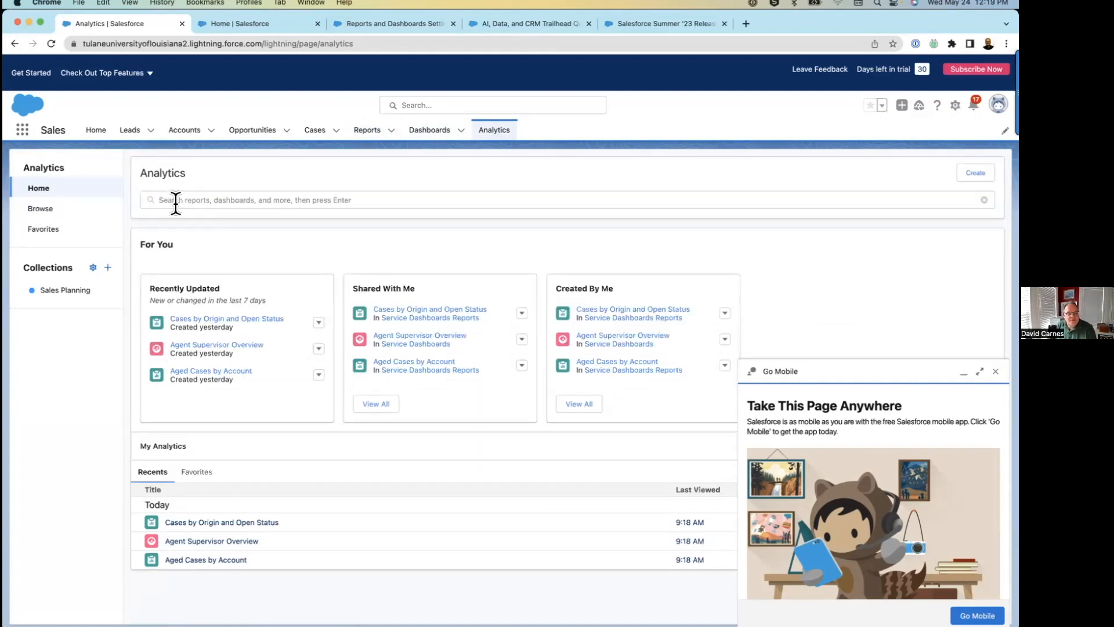
click(246, 198)
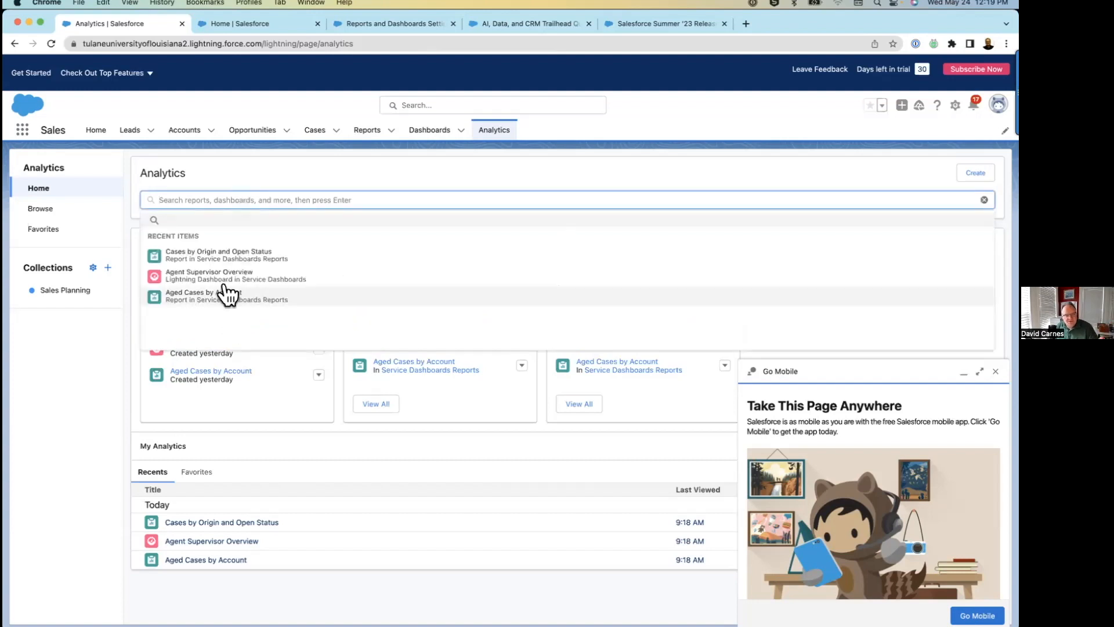
click(95, 417)
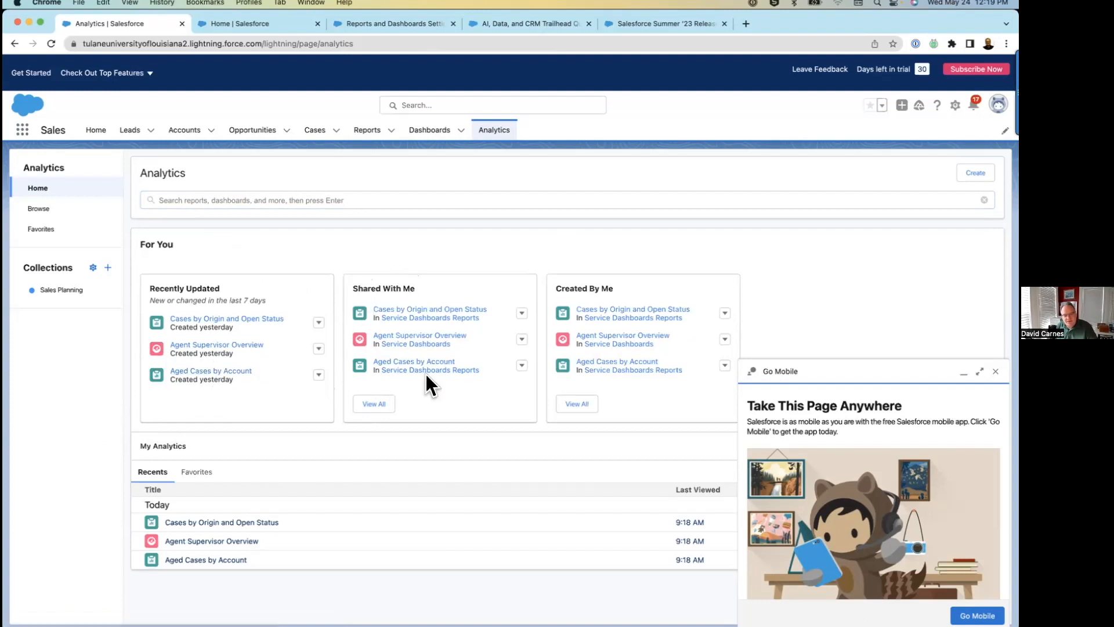
Look at the Favorites list under My Analytics and return to Recents.
scroll(258, 466, down, 1)
scroll(256, 467, up, 1)
click(203, 473)
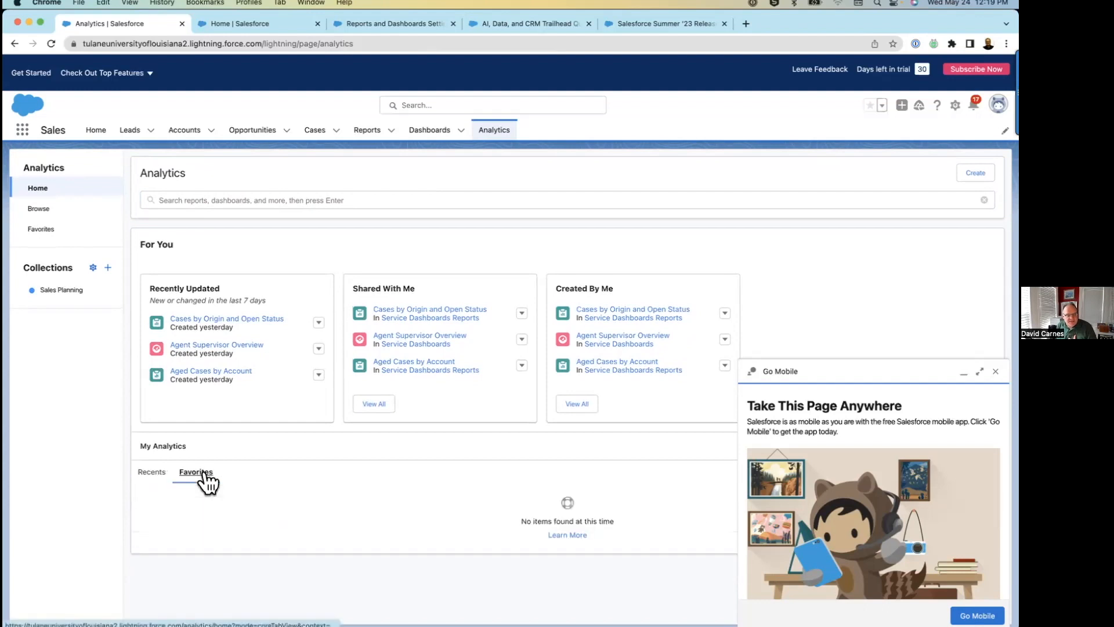
click(149, 474)
Search Analytics for "pipeline" and review the full list of keyword results.
click(259, 200)
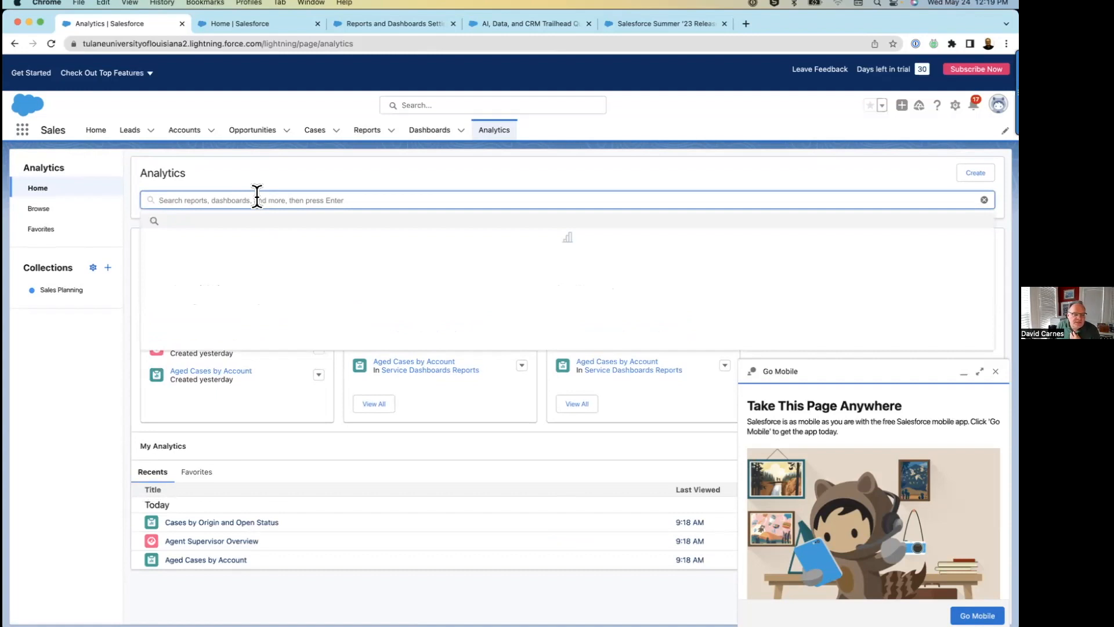
click(322, 169)
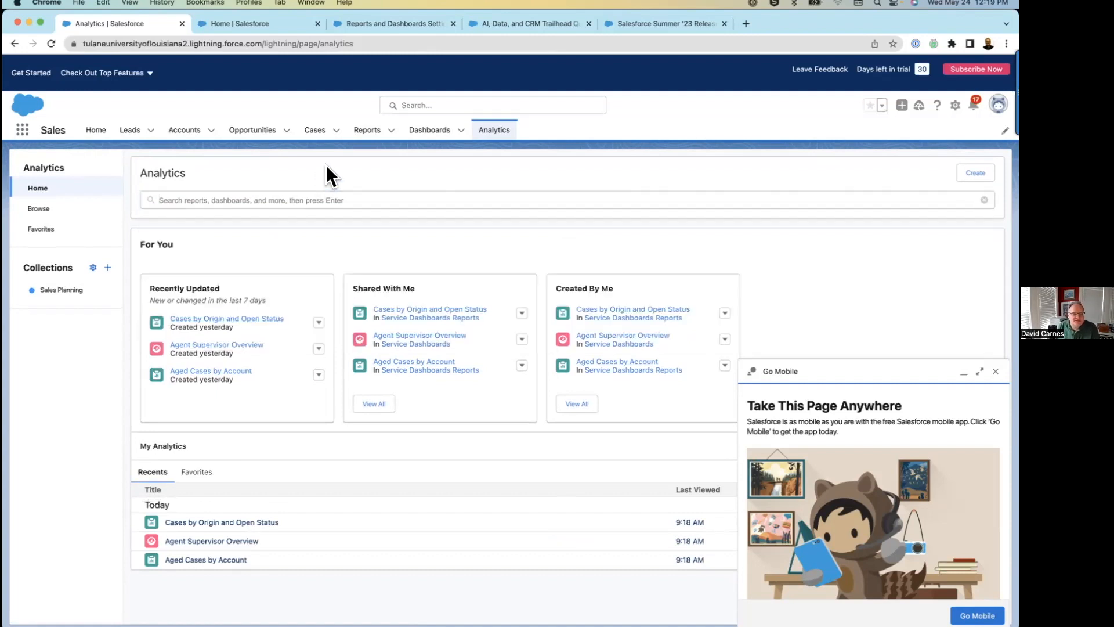
click(307, 200)
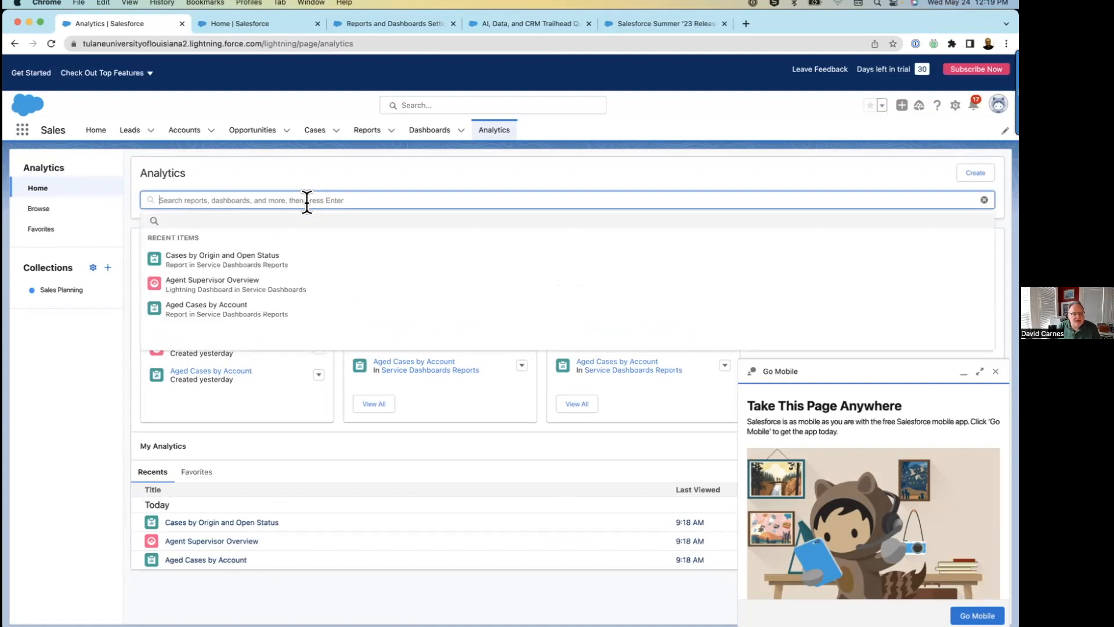
text(pipeline)
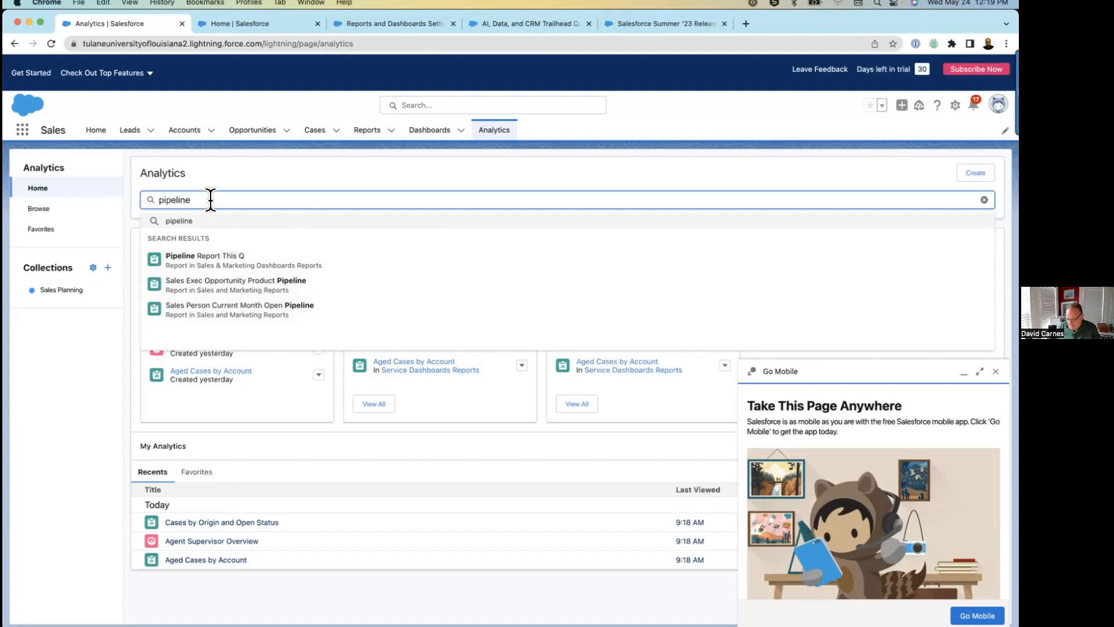
key(Return)
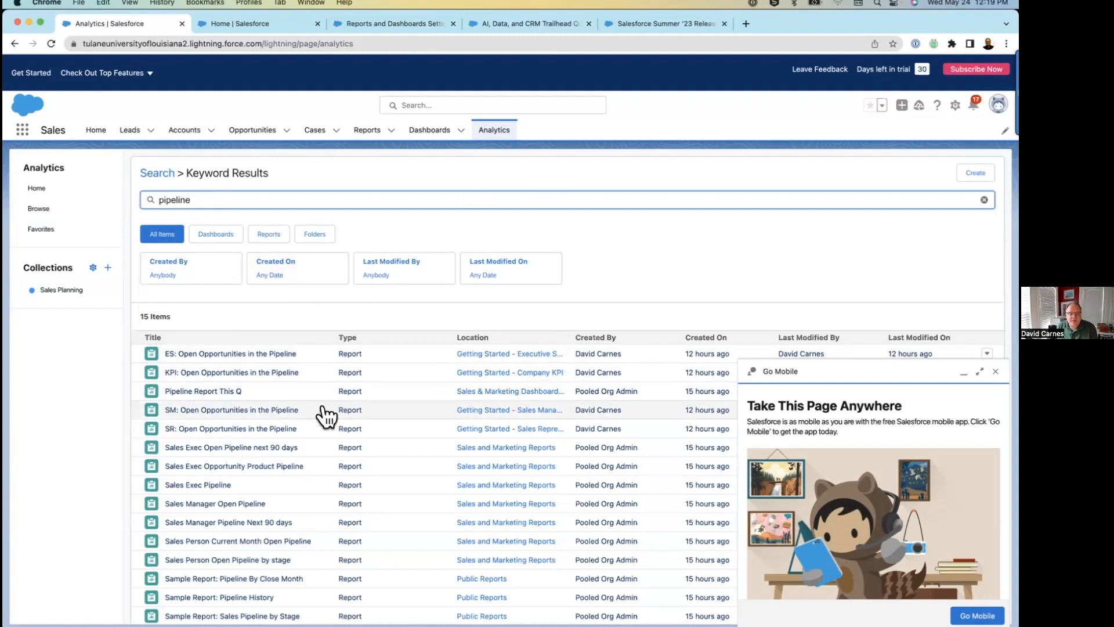
scroll(325, 417, down, 5)
scroll(325, 417, up, 2)
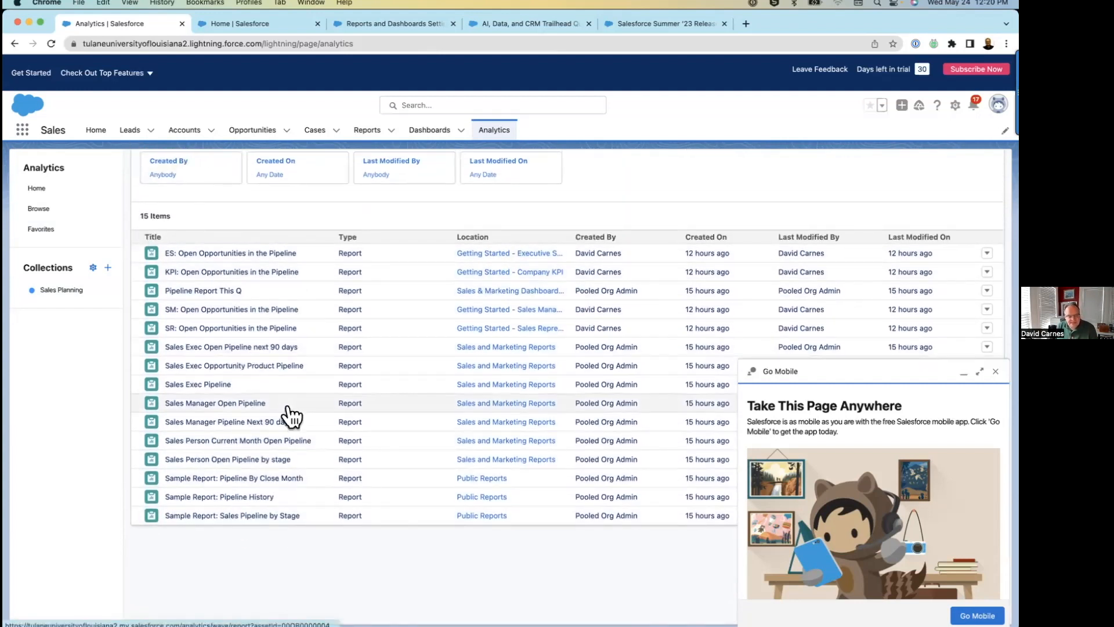
scroll(291, 415, up, 1)
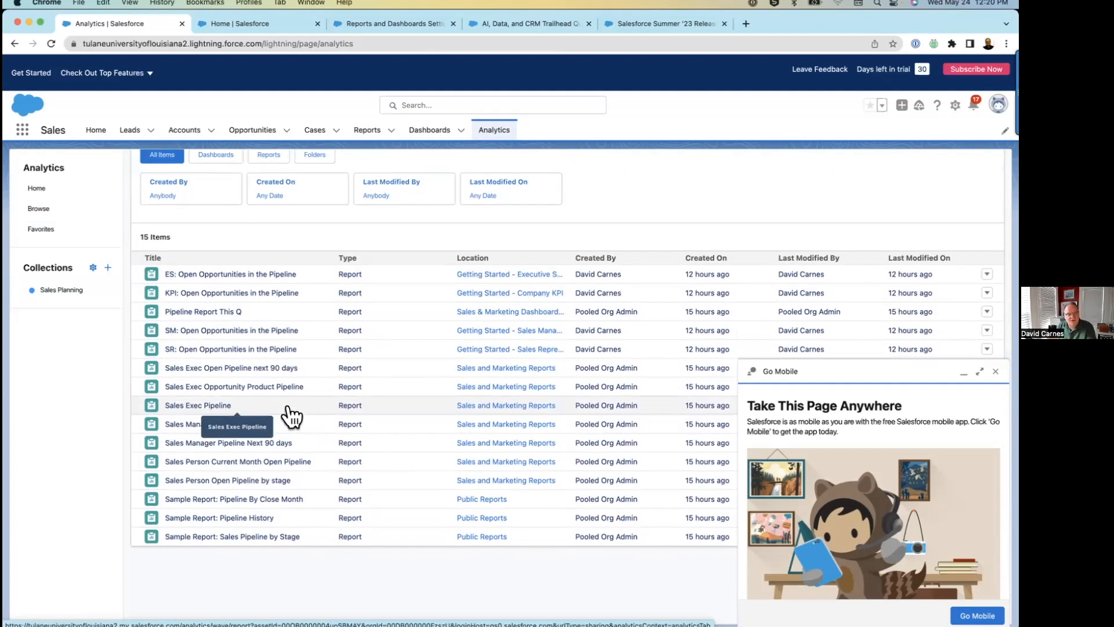
scroll(292, 416, up, 4)
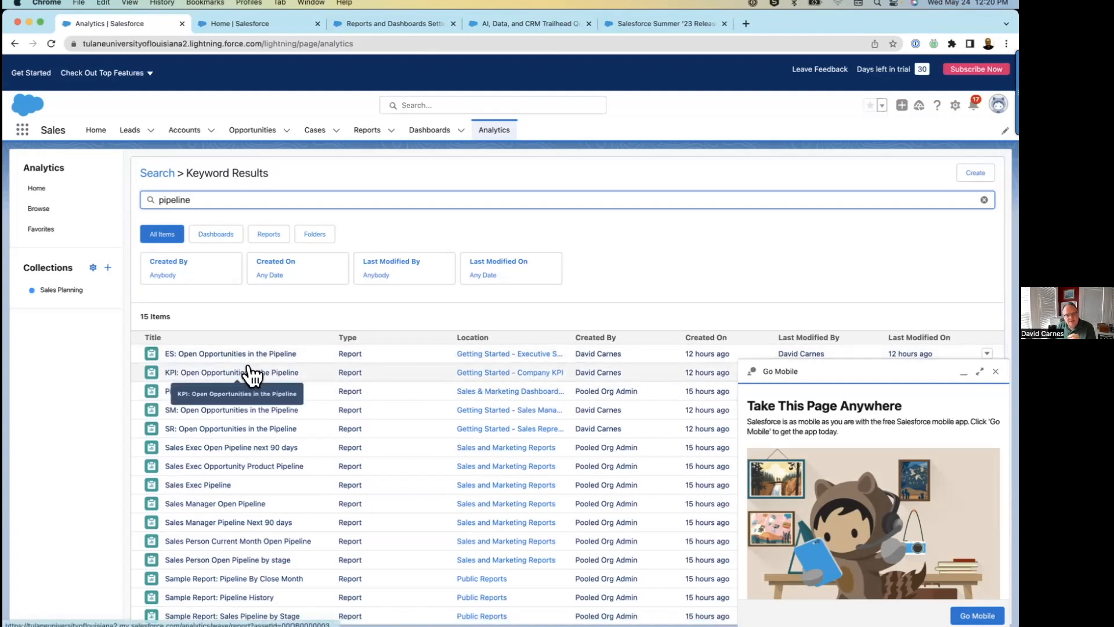
Open Reports in a separate browser tab and search all reports for "pip" to compare with the Analytics search.
right_click(367, 130)
click(394, 137)
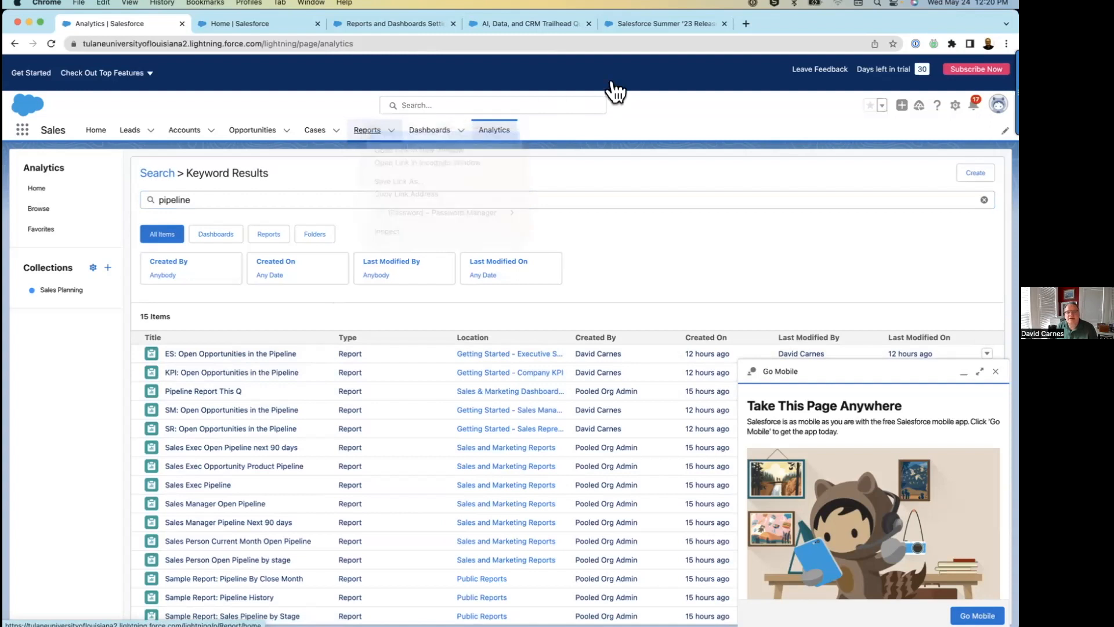
click(234, 24)
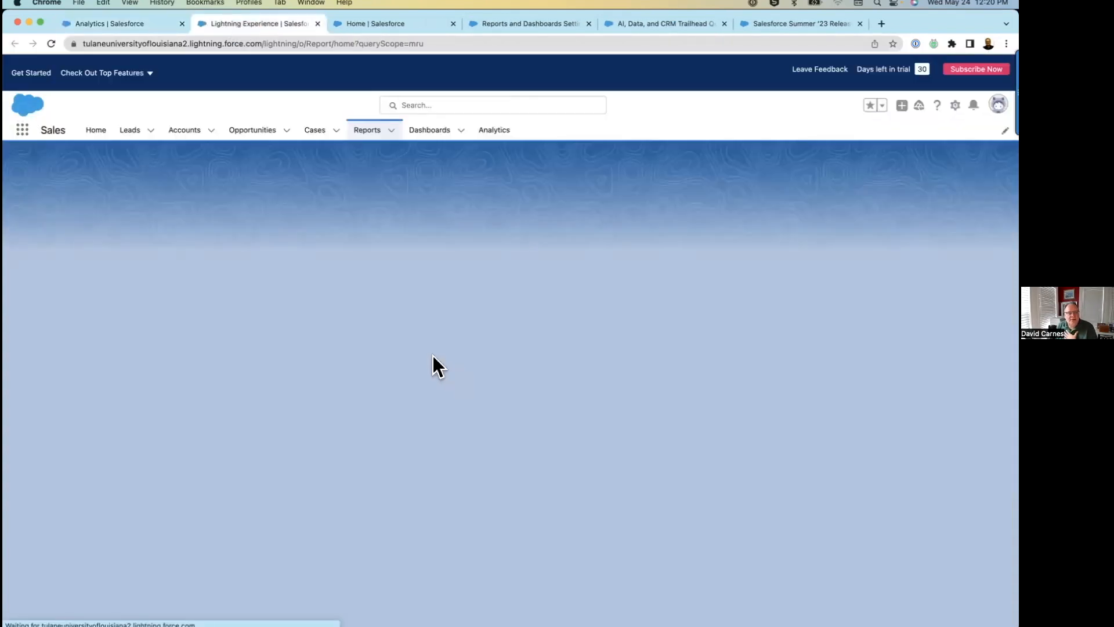
click(38, 313)
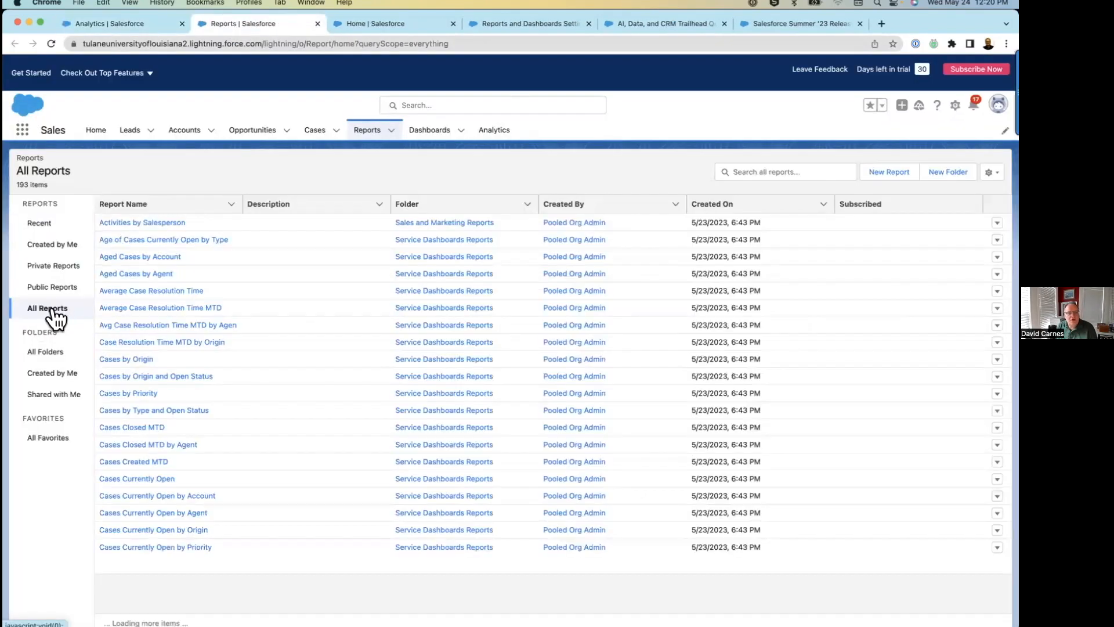
click(802, 172)
text(pip)
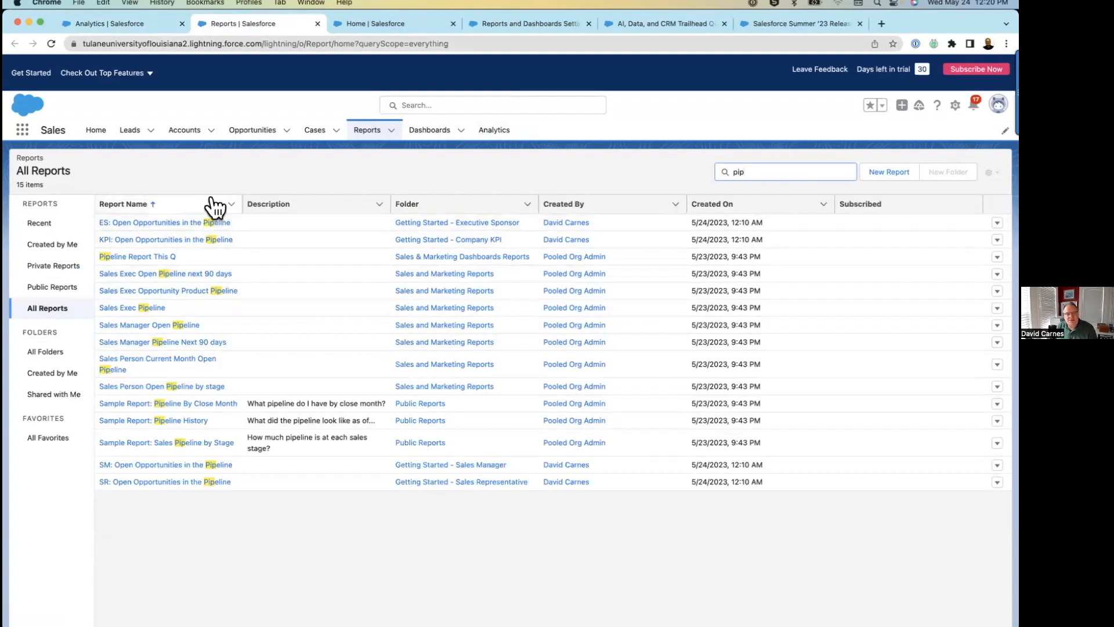
Go back to the Analytics keyword results, limit them to Reports, and check the Last Modified By filter choices.
click(130, 23)
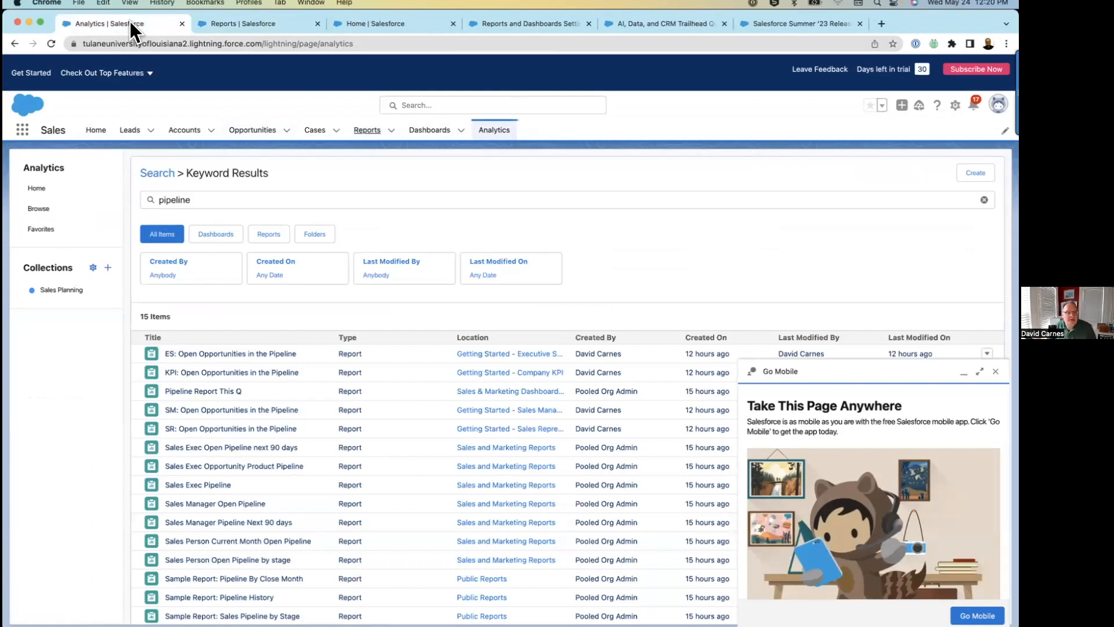
click(216, 235)
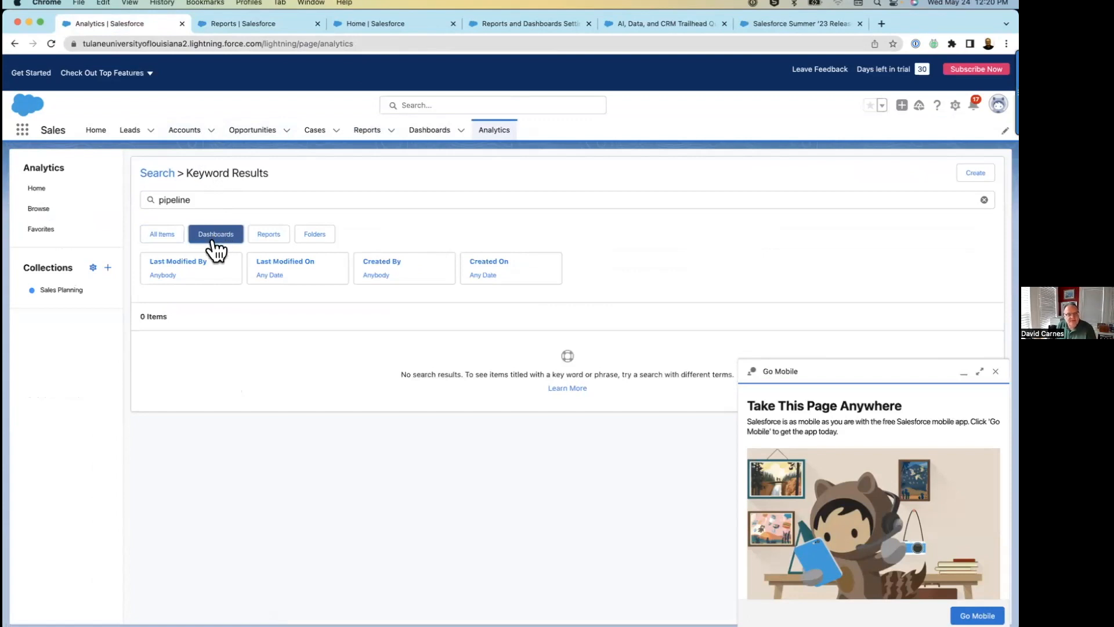
click(270, 235)
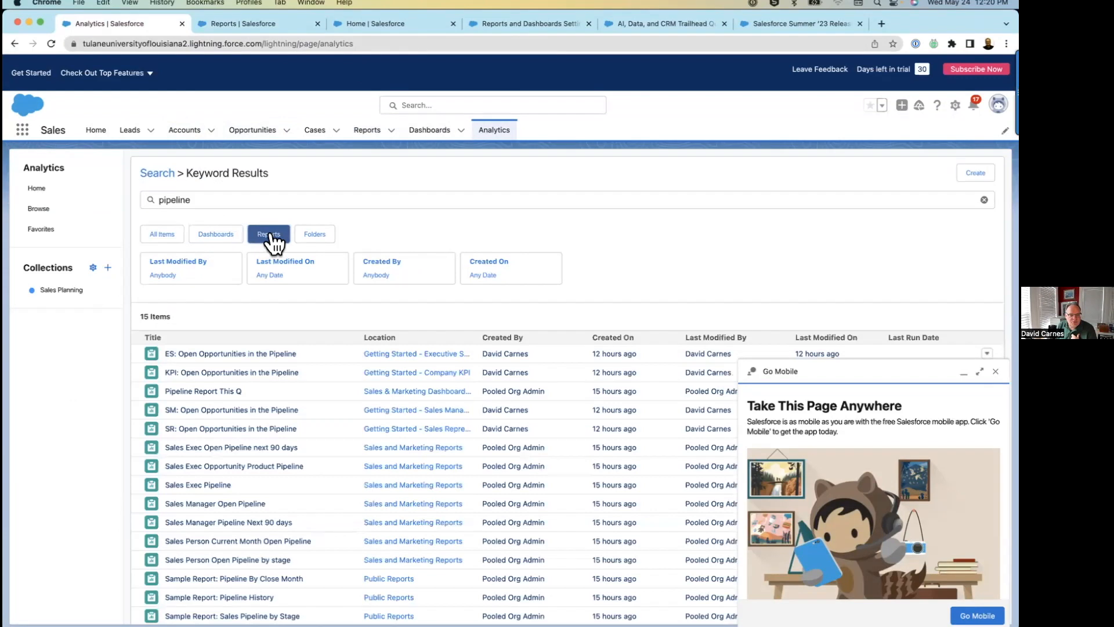
click(314, 238)
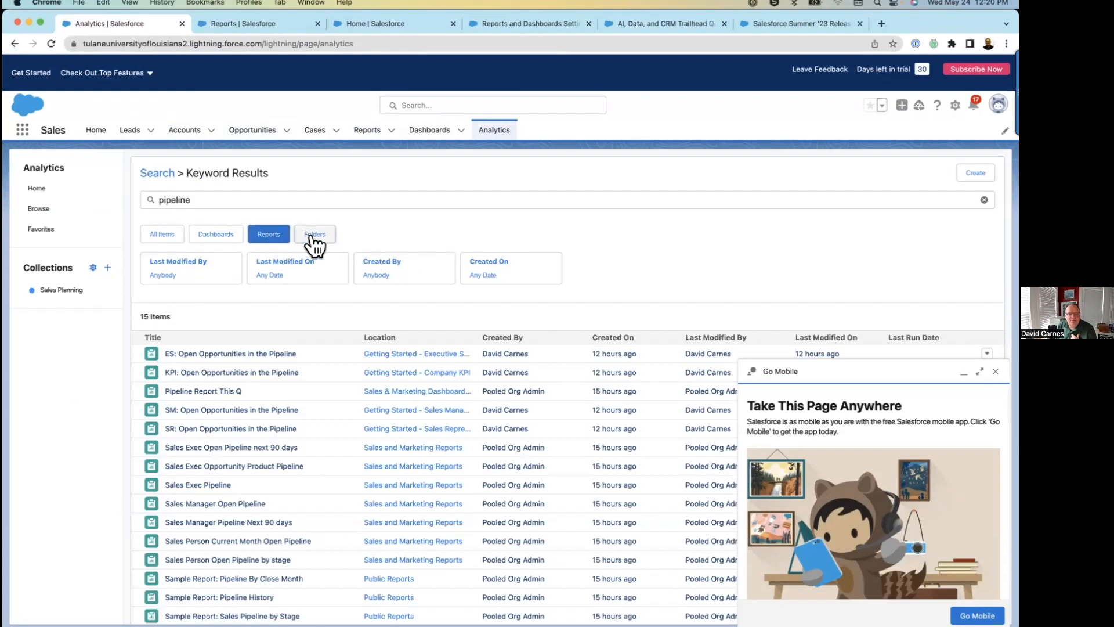
click(271, 237)
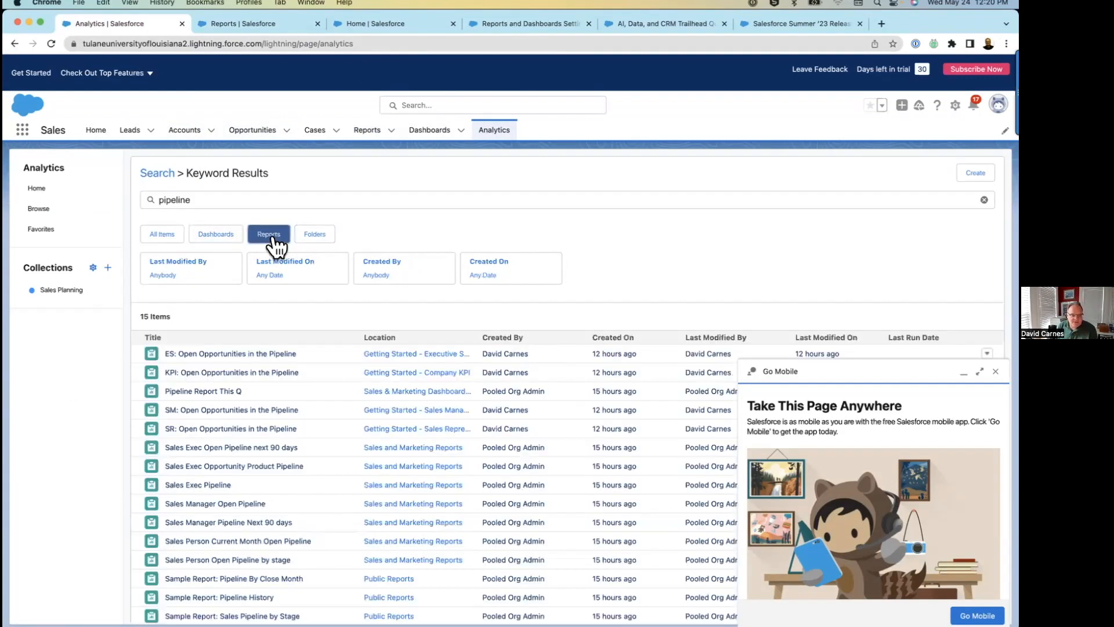
click(213, 283)
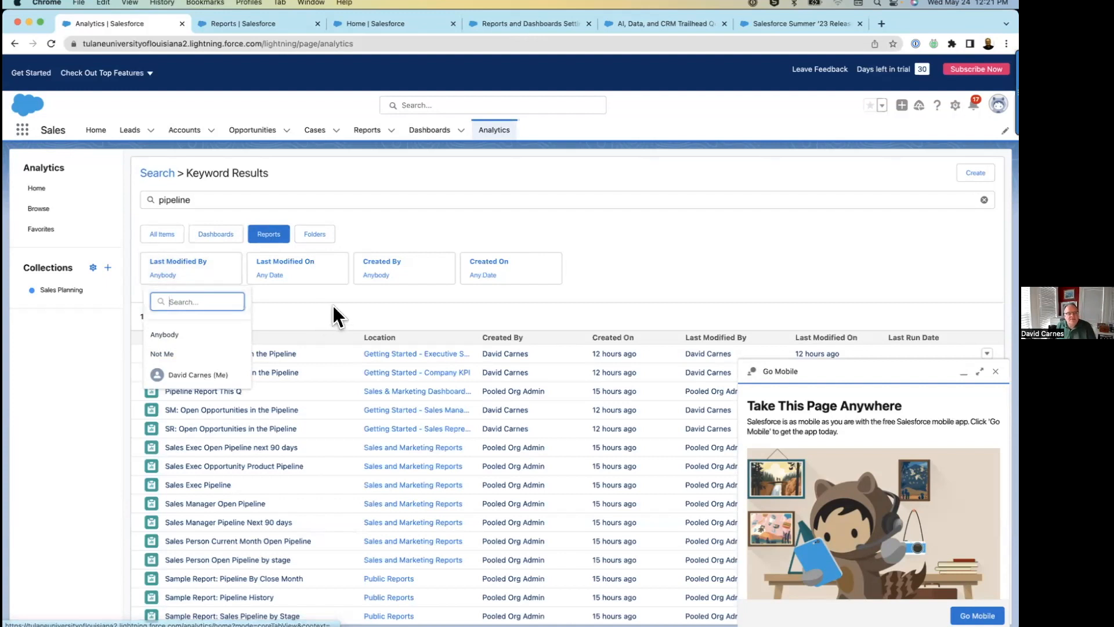
click(174, 284)
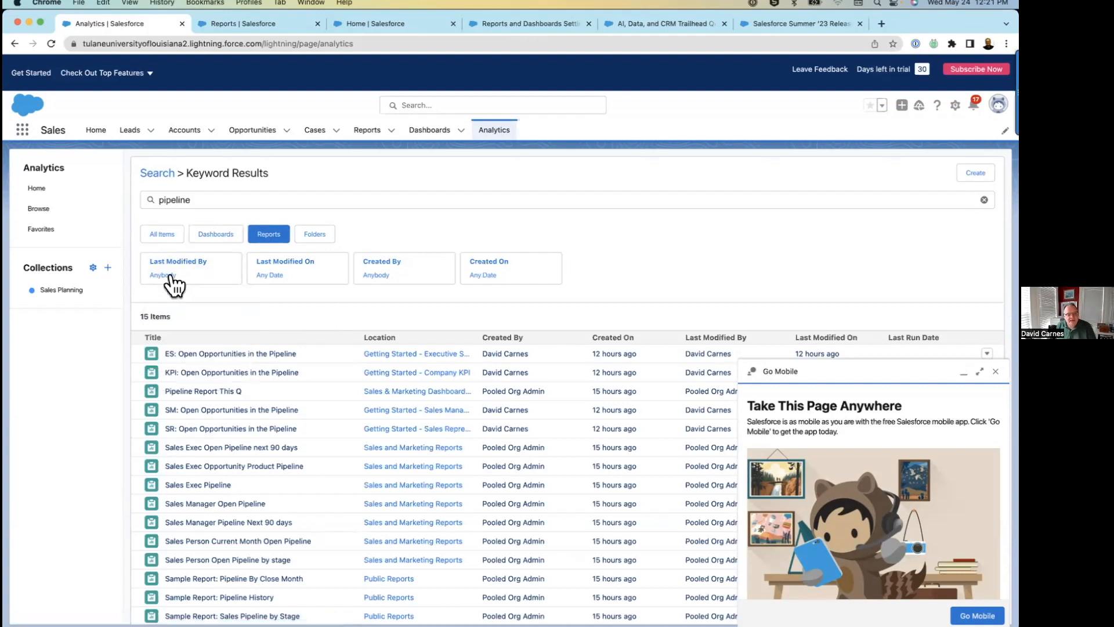
Check the Last Modified On and Created By filter choices for the report search results.
click(302, 283)
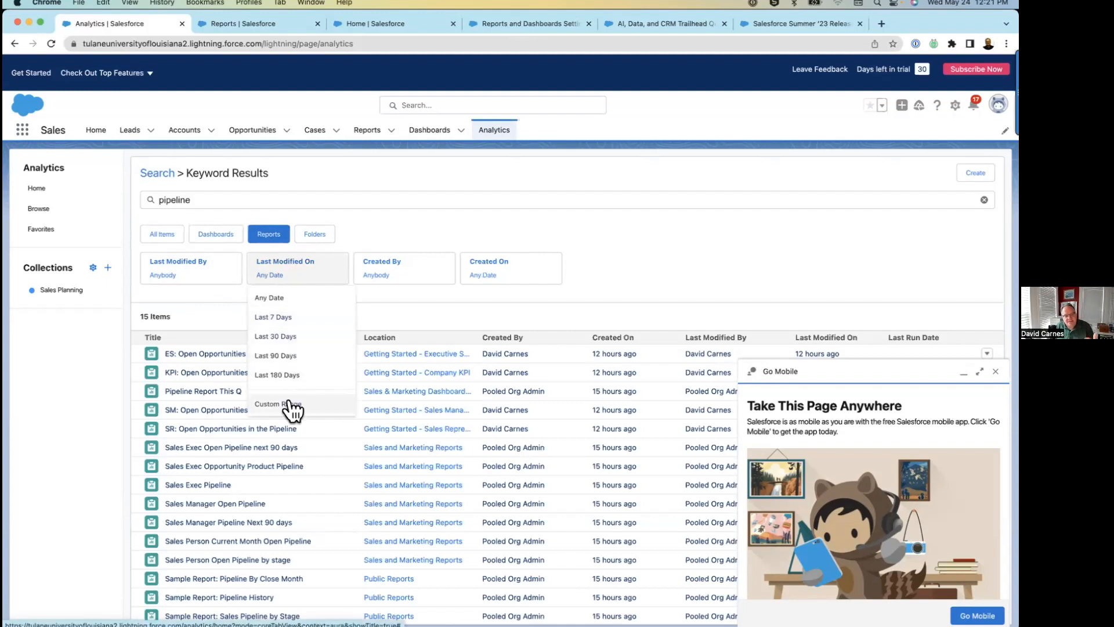
click(422, 296)
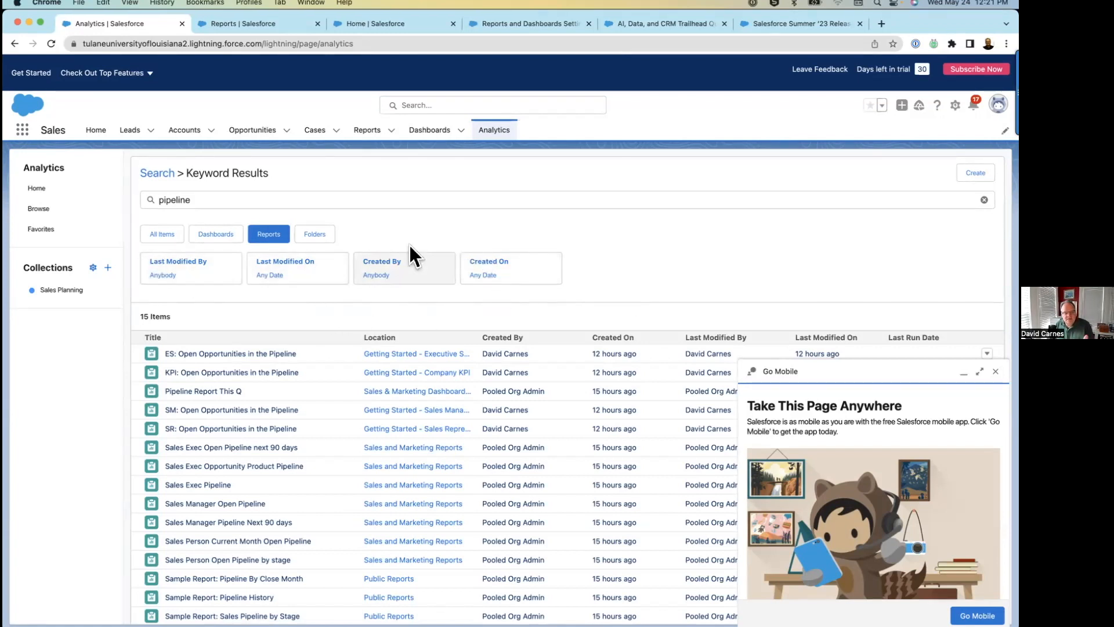
click(235, 197)
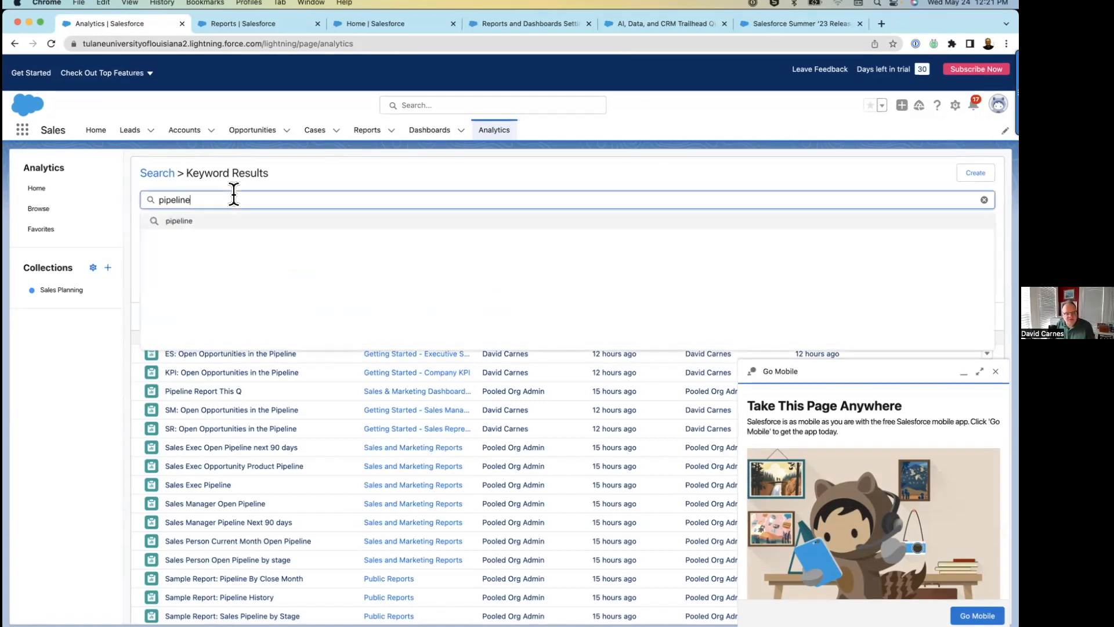
Browse all Analytics assets and look over the listed reports, dashboards, and folders.
click(39, 210)
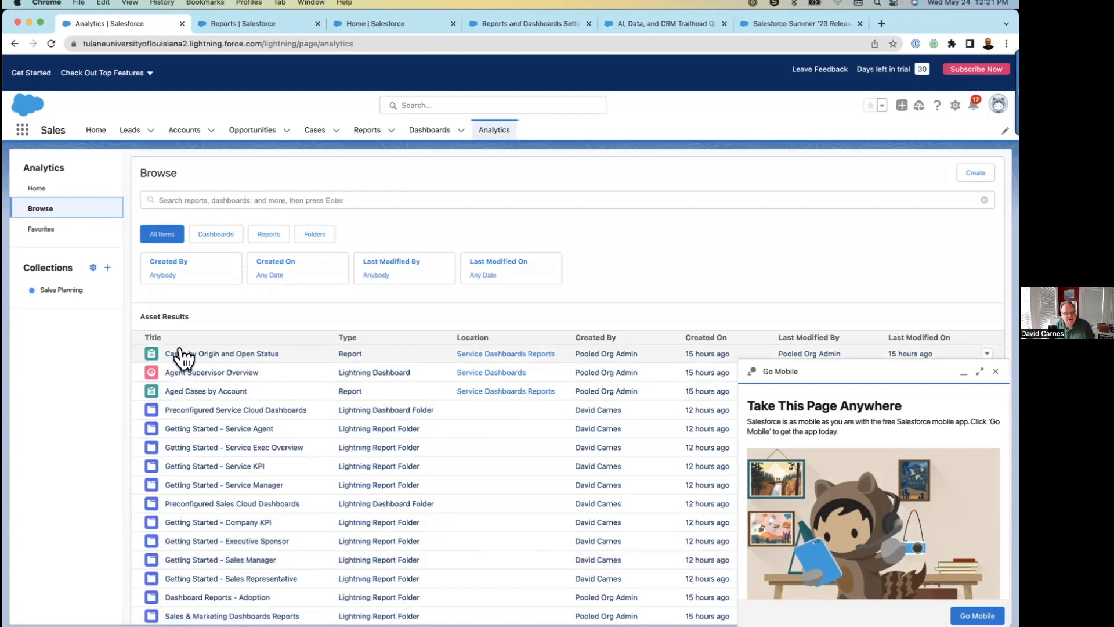
scroll(166, 232, down, 2)
drag(198, 255, 134, 256)
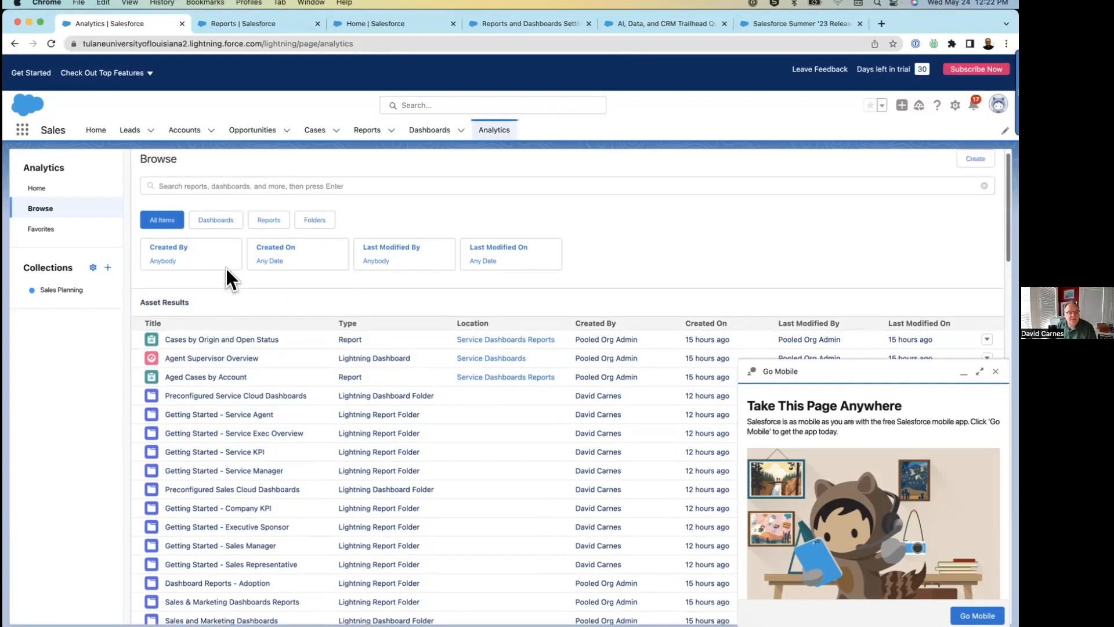
Filter the Browse list by Created On to Last 7 Days, review the items, and clear the filter.
click(294, 282)
click(287, 318)
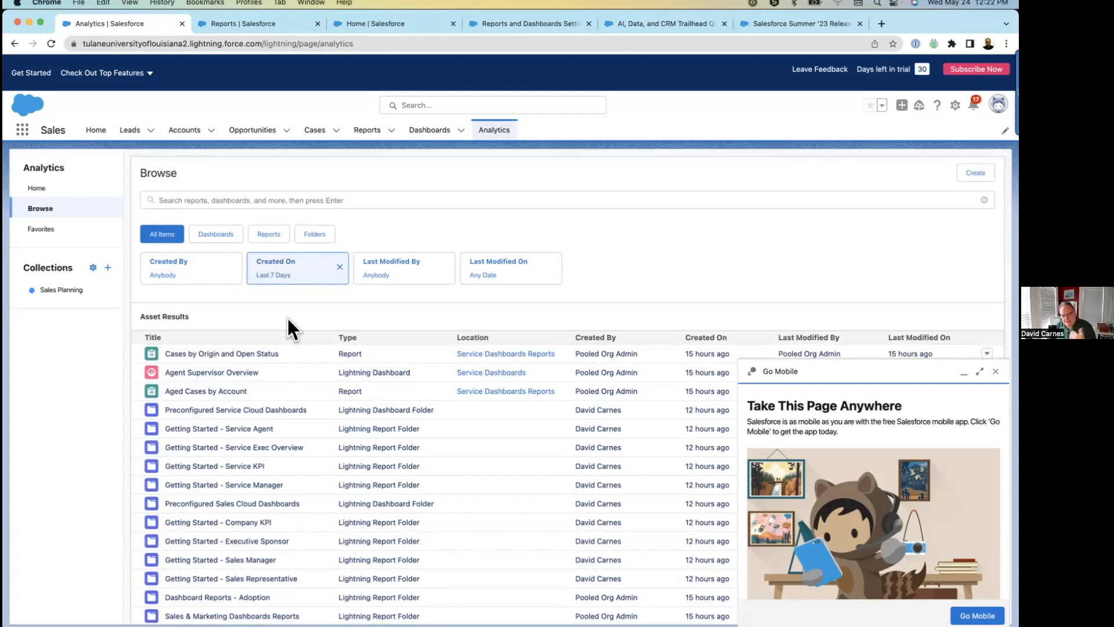
scroll(518, 577, down, 3)
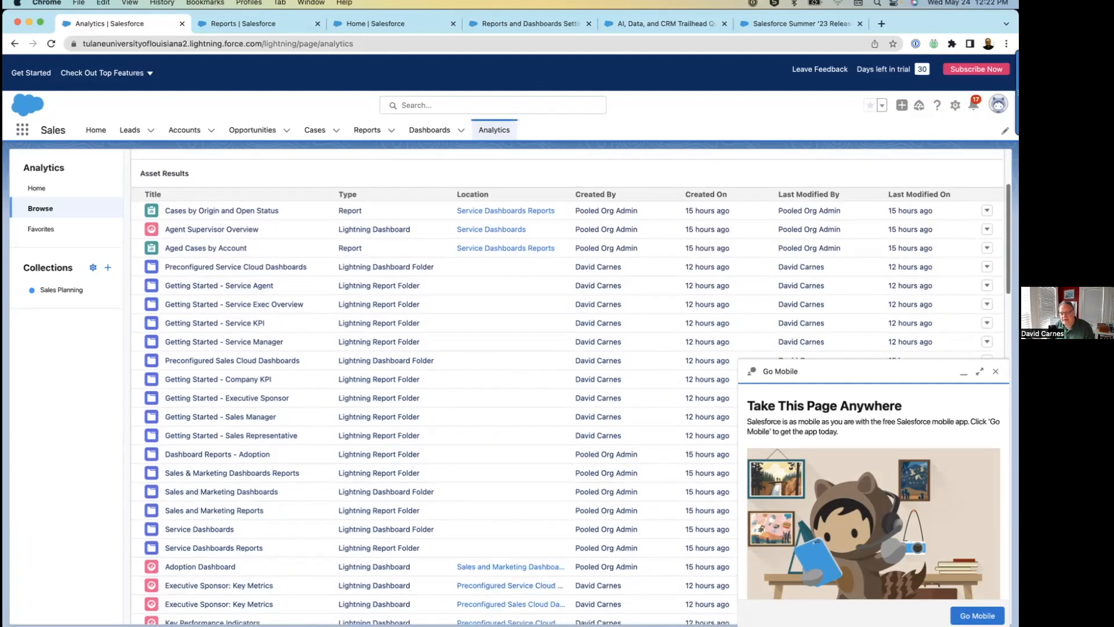
scroll(662, 287, up, 3)
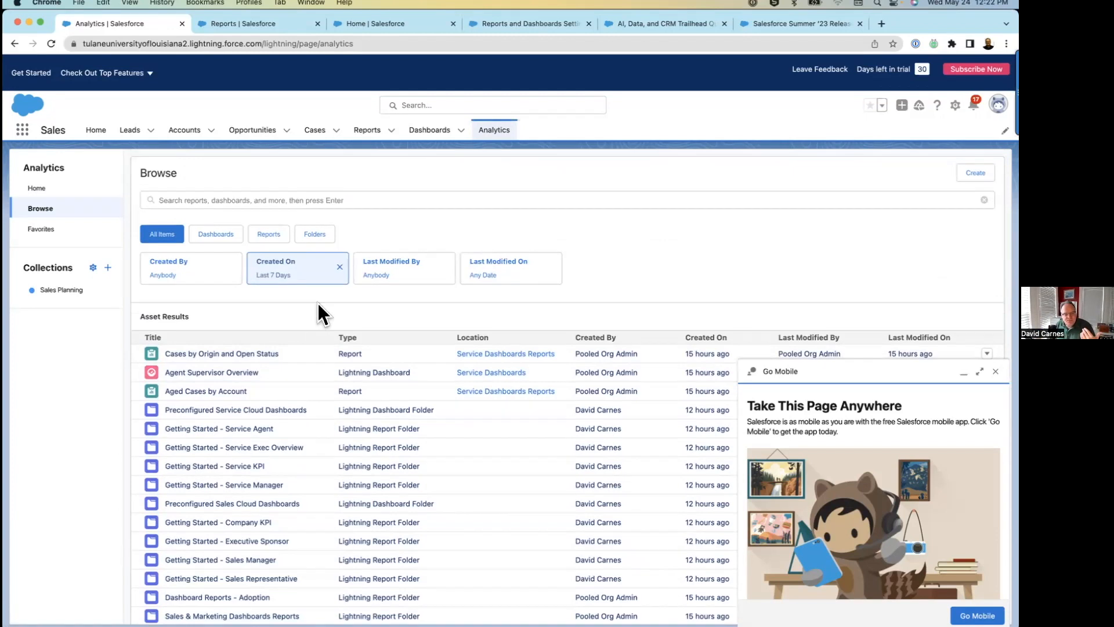
click(342, 268)
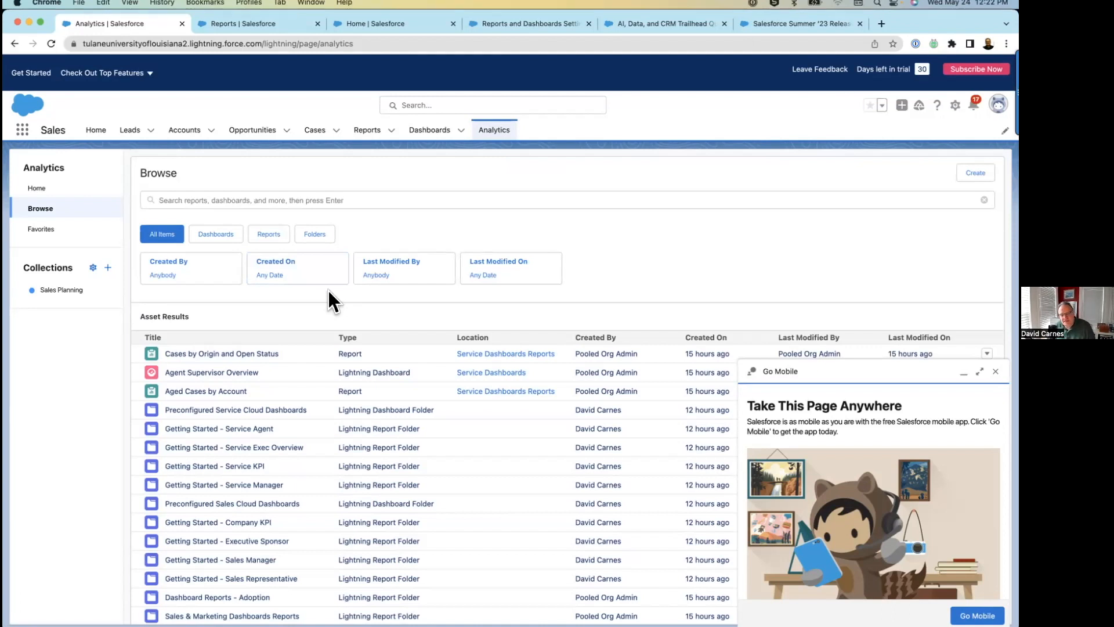
Check the Analytics Favorites, then favorite the ES and KPI "Open Opportunities in the Pipeline" reports in the Reports browser tab.
click(36, 231)
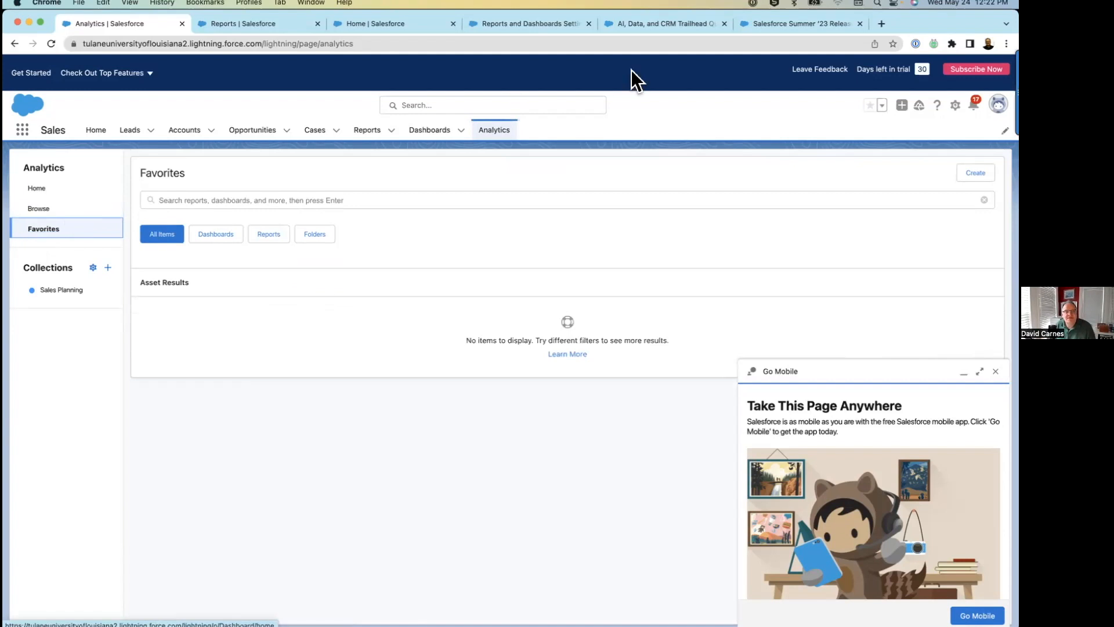
click(246, 27)
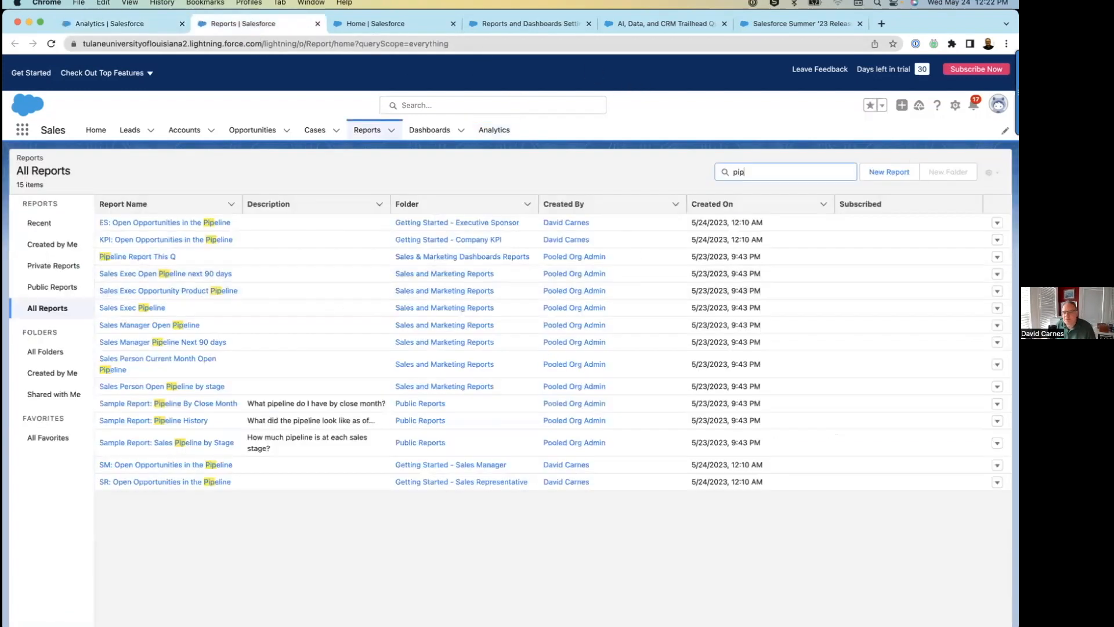
click(997, 222)
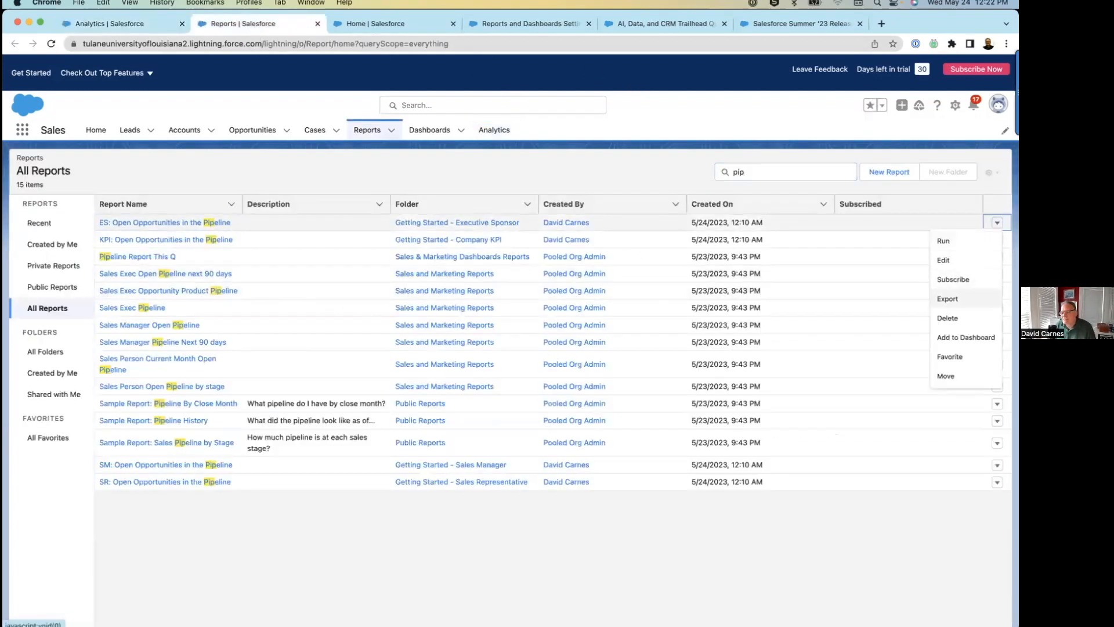
click(957, 358)
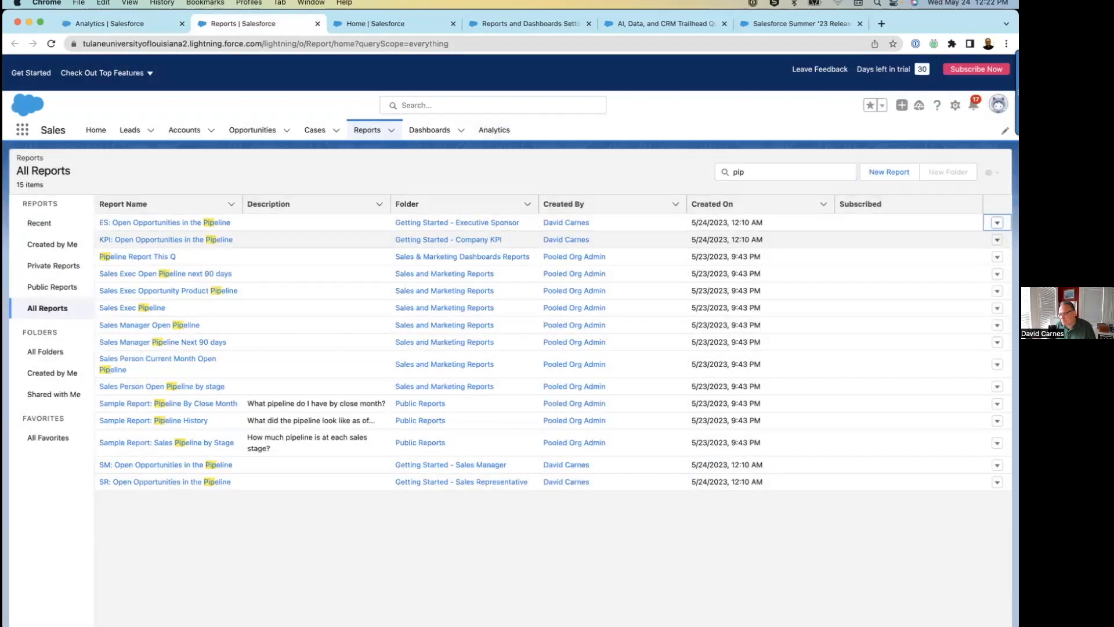
click(997, 239)
click(958, 378)
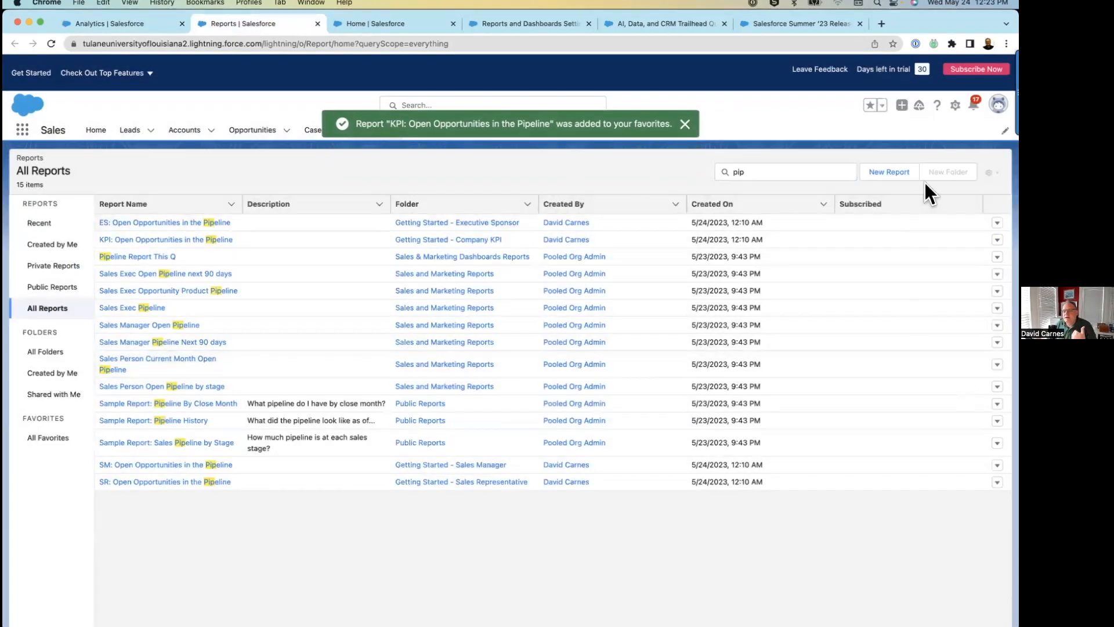
Check the My Favorites list, then return to Analytics, reload the page, and view its Favorites.
click(882, 105)
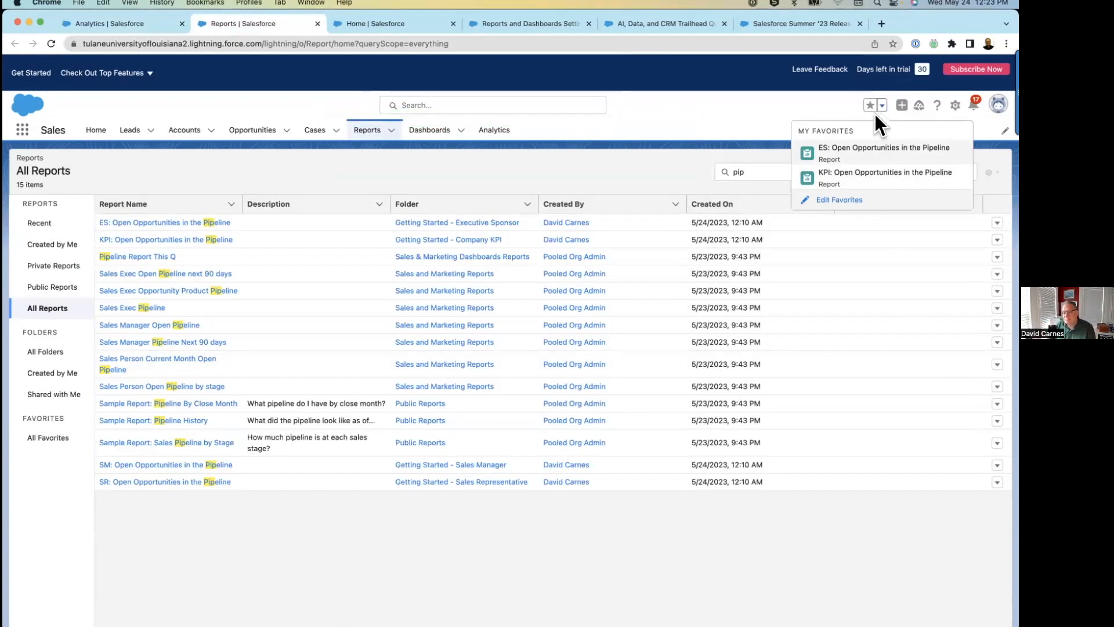
key(Escape)
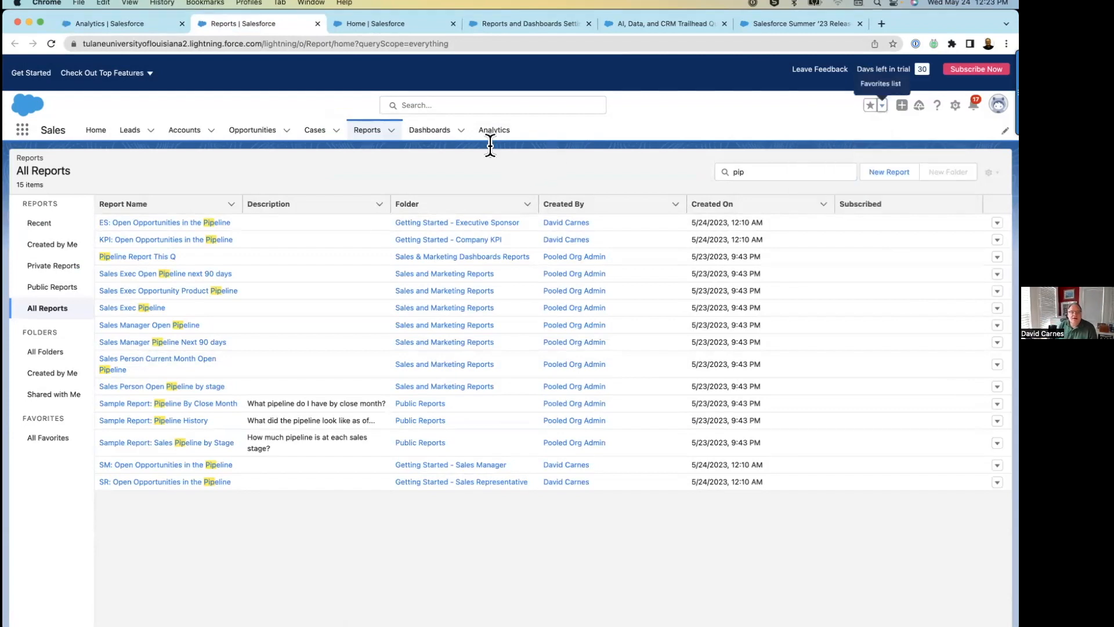
click(122, 24)
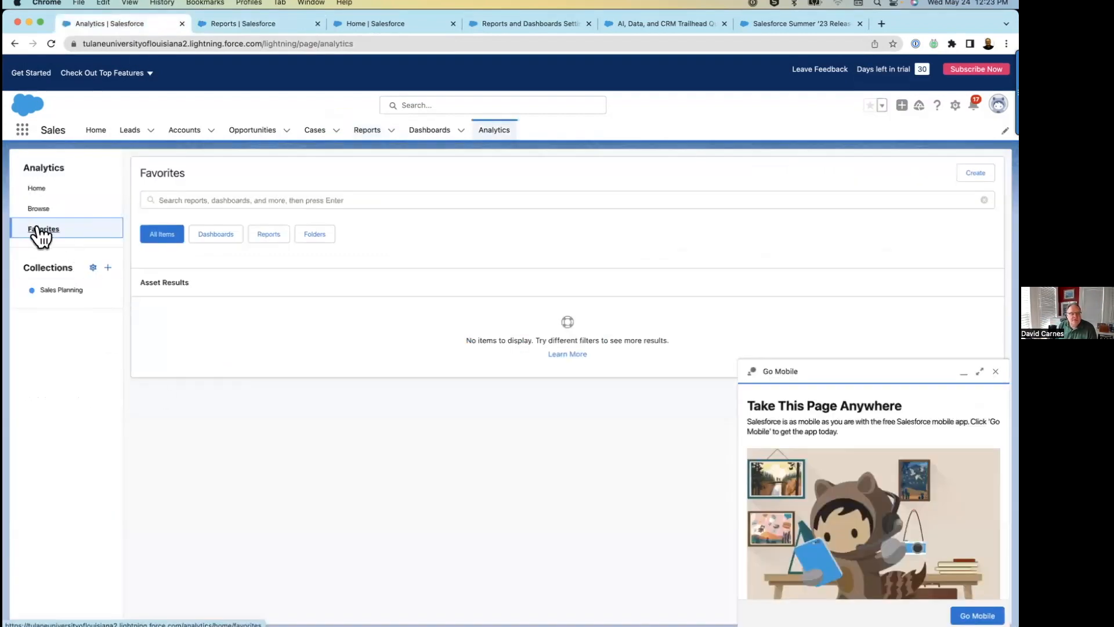
click(51, 44)
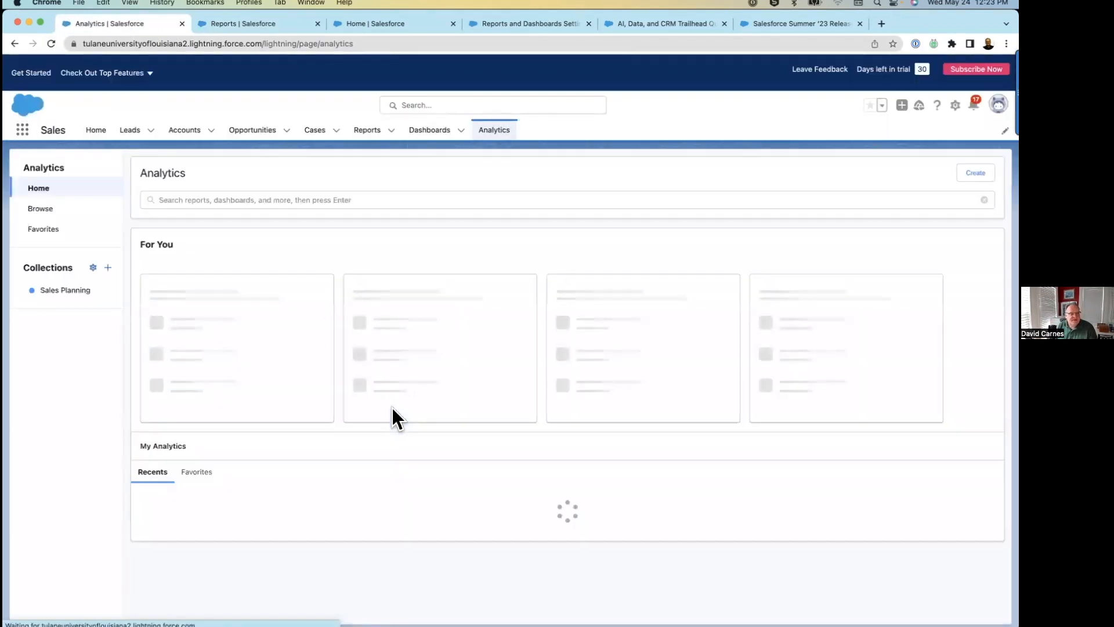
click(43, 230)
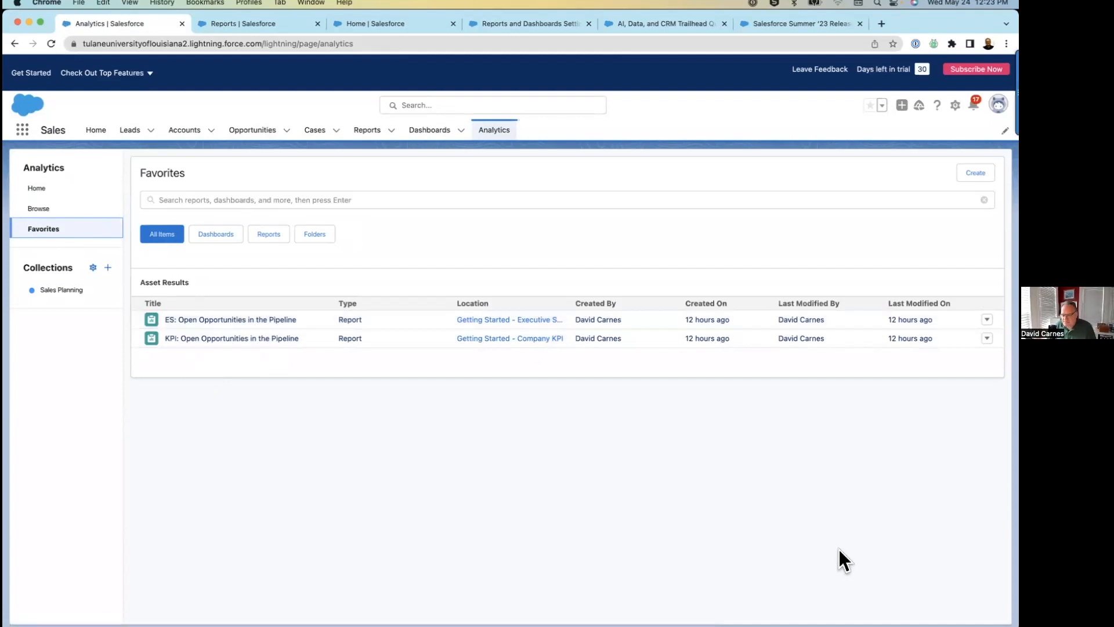
key(super+Tab)
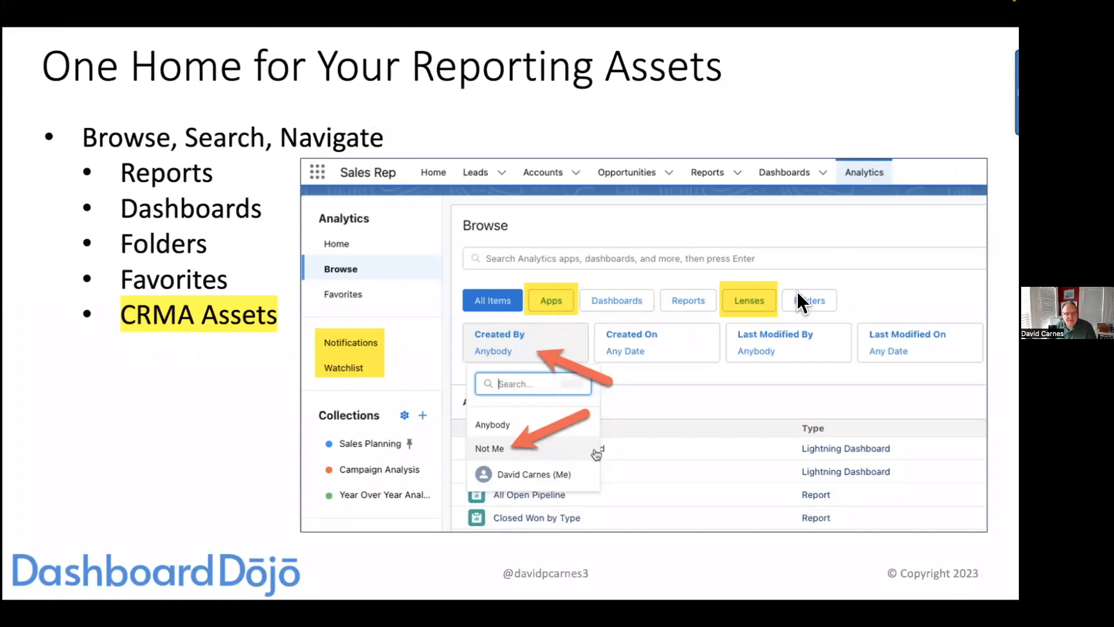
key(Right)
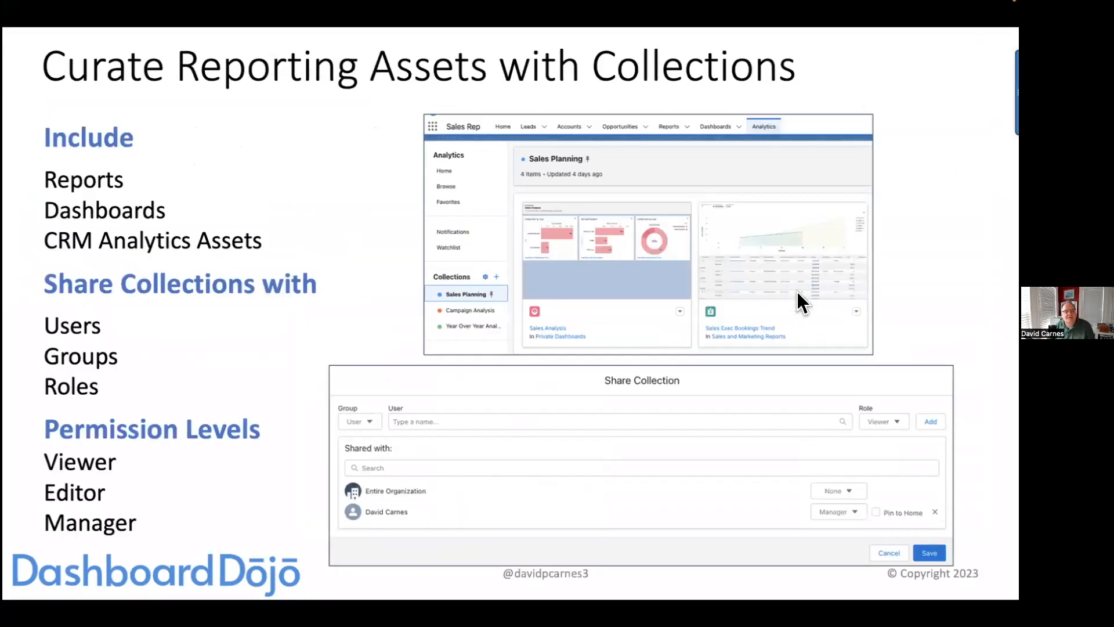
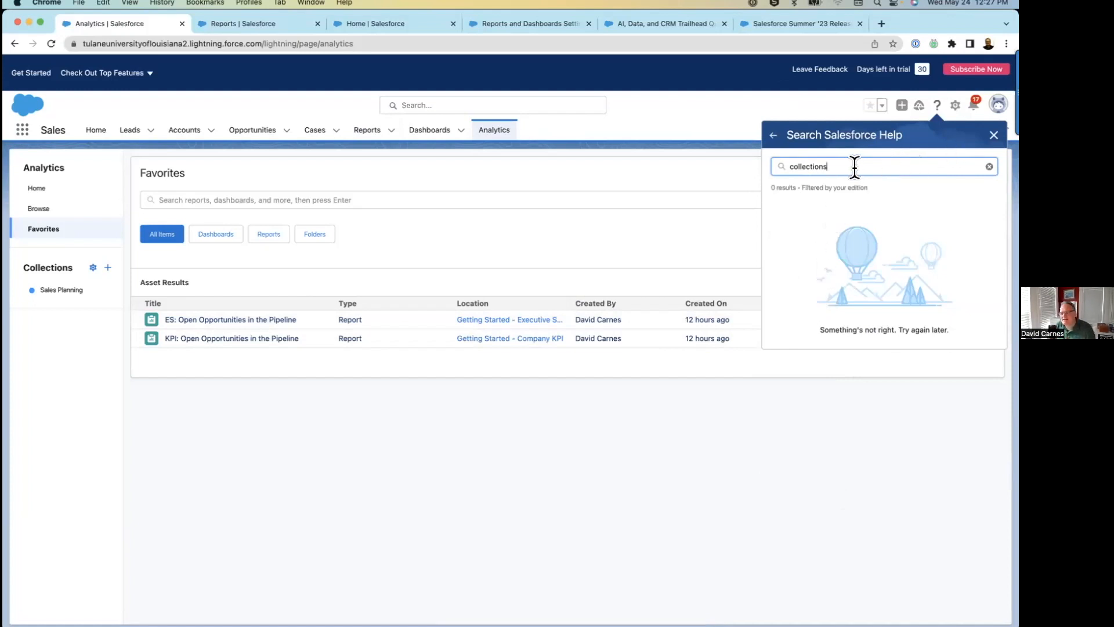
Clear and close the Salesforce Help search, and open the Sales Planning collection.
key(super+a)
key(BackSpace)
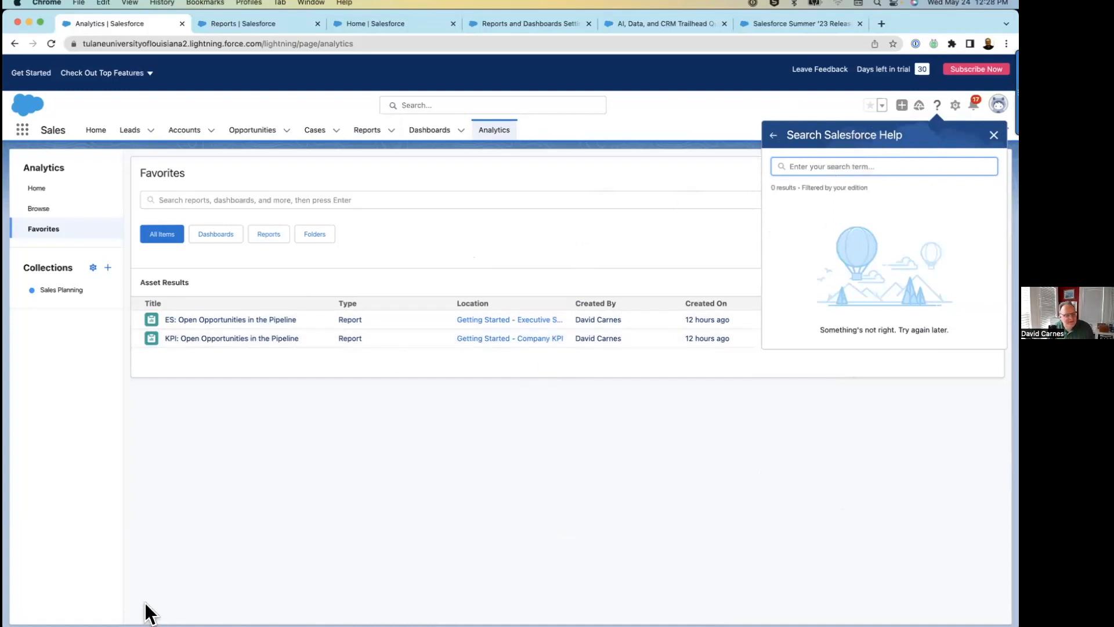
mouse_move(146, 604)
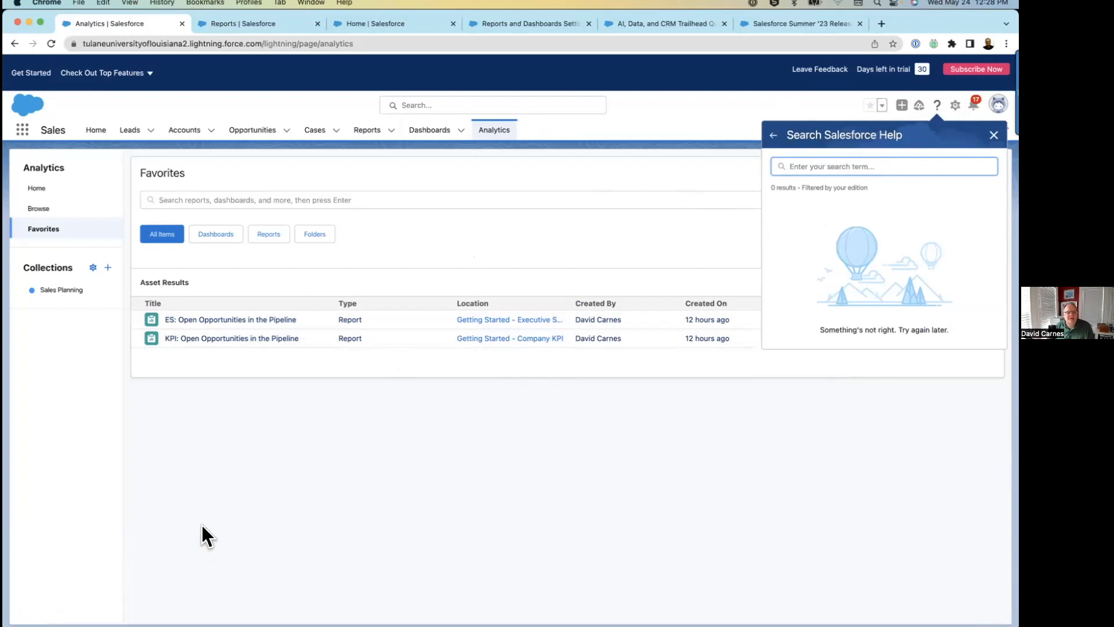
click(268, 460)
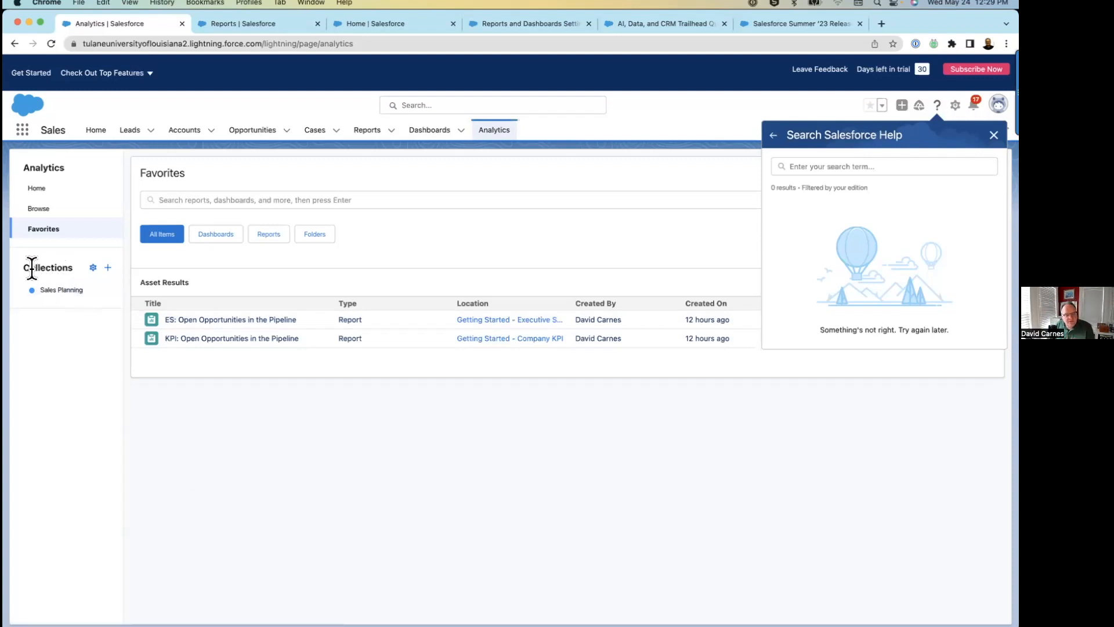
click(65, 293)
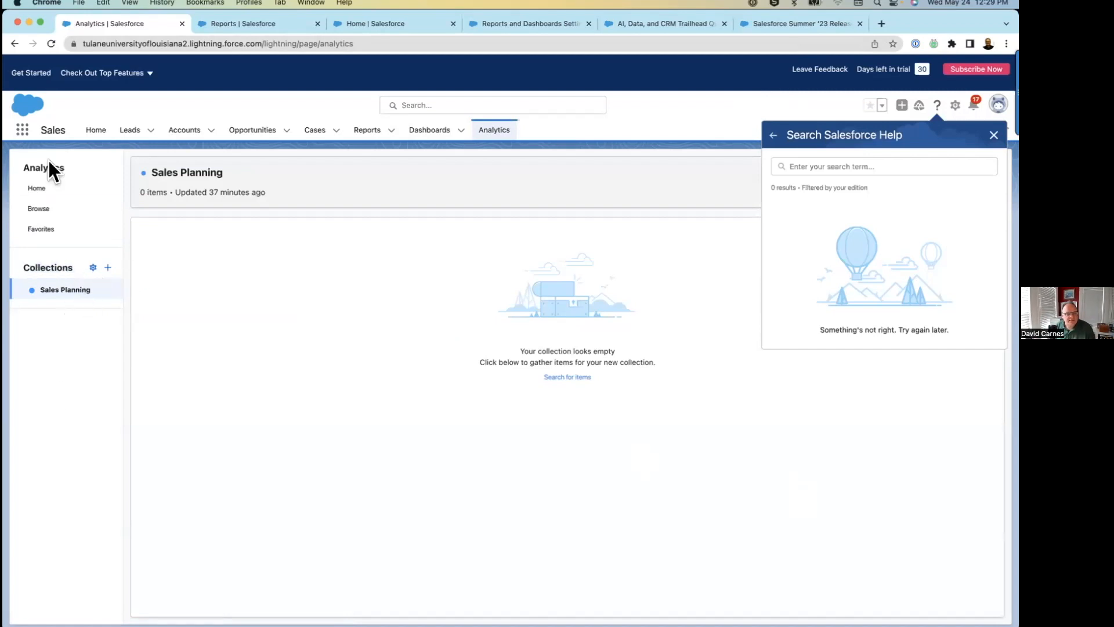
click(495, 142)
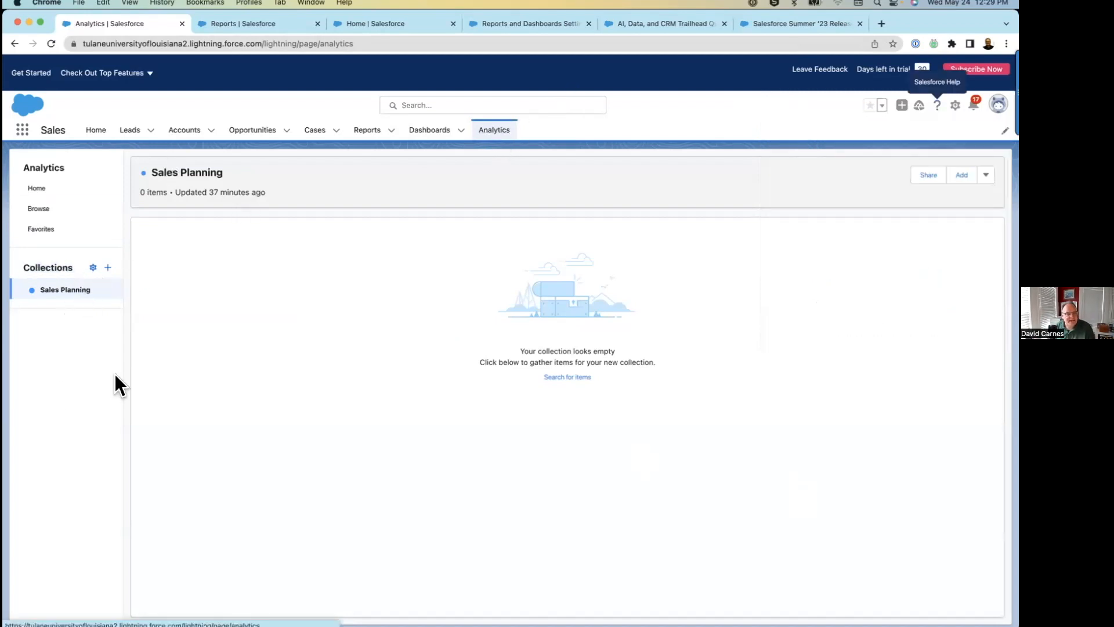
Create an orange collection named "Marketing Analysis" with the description "Really interesting description...".
click(108, 268)
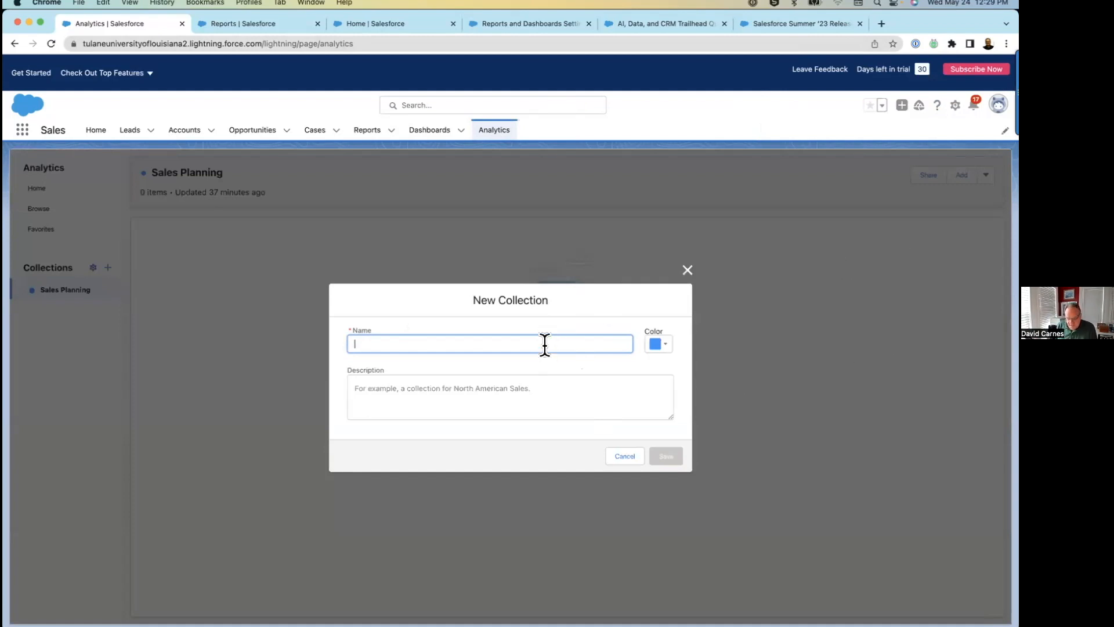
text(Marketing)
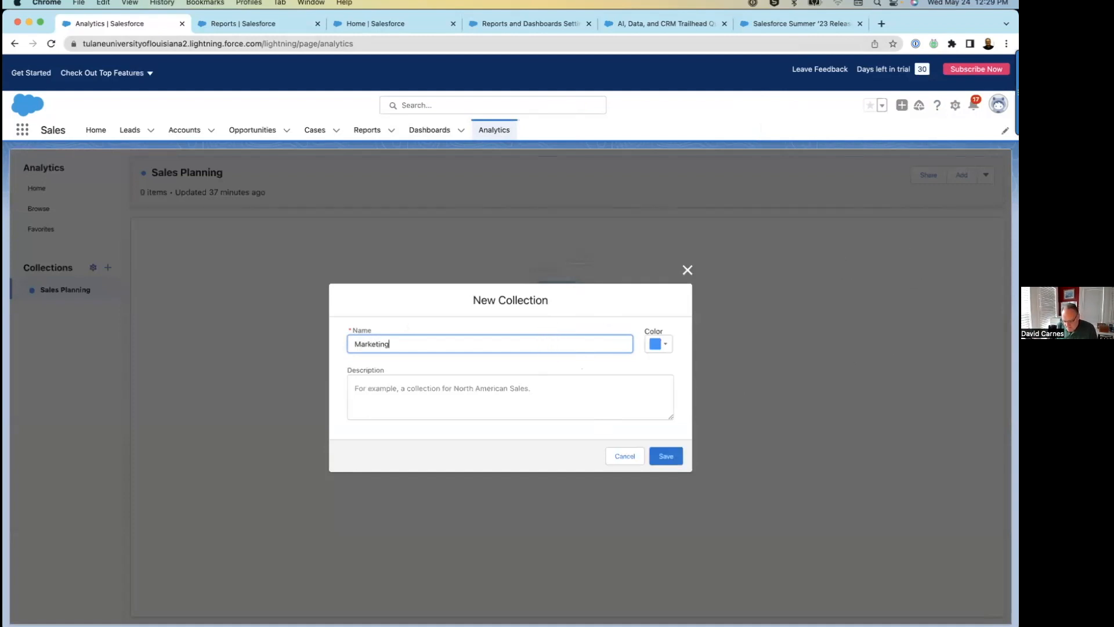
text(. )
text(nalysis)
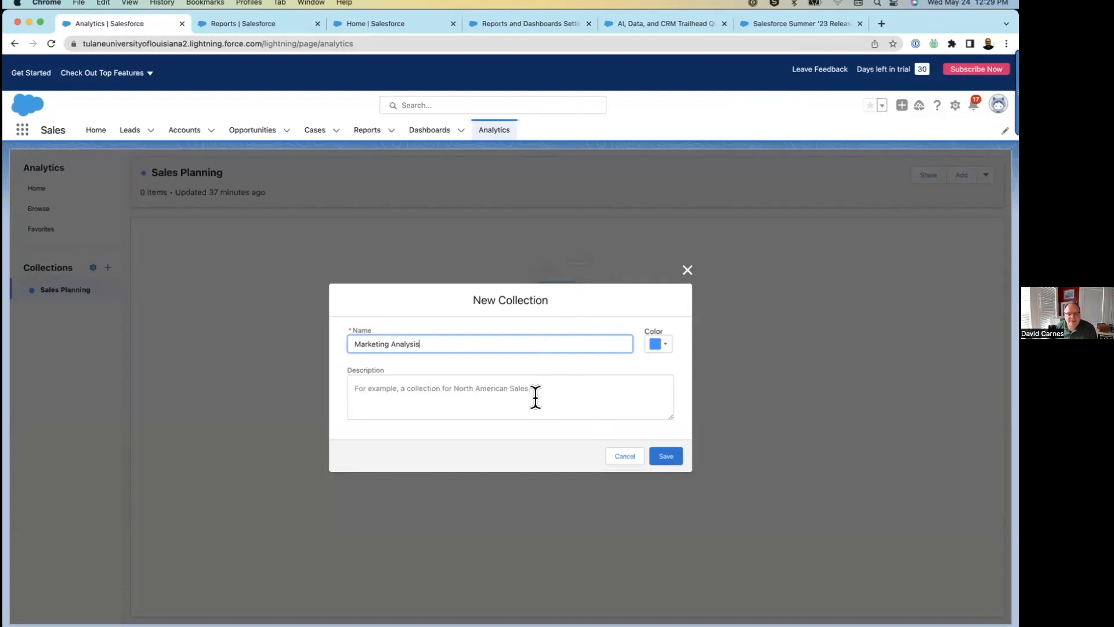
click(670, 345)
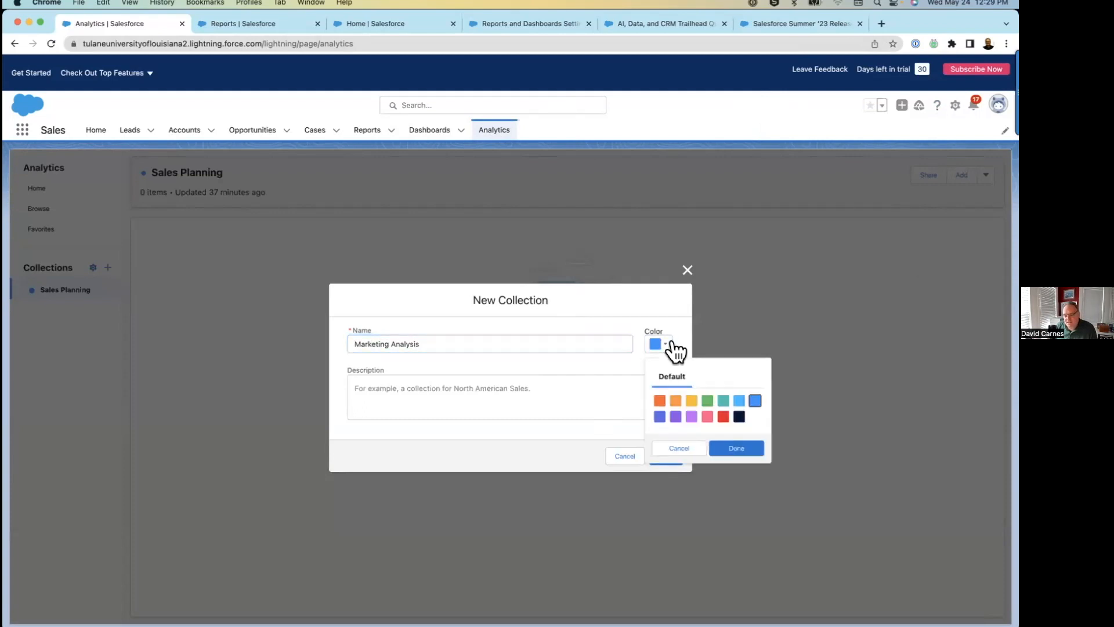
click(660, 400)
click(546, 406)
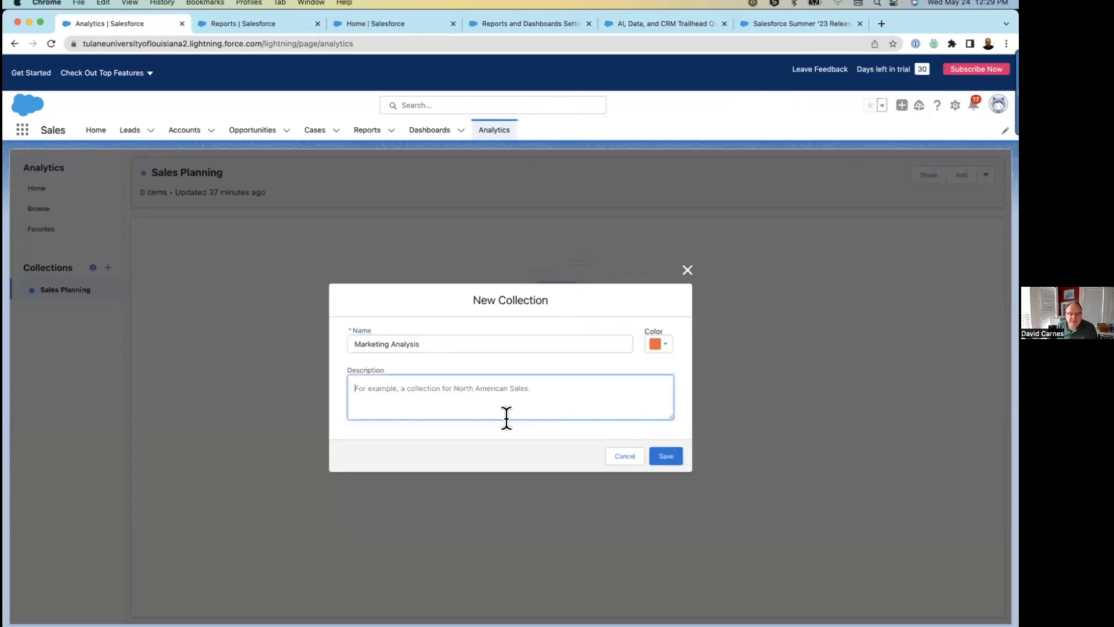
text(Really in)
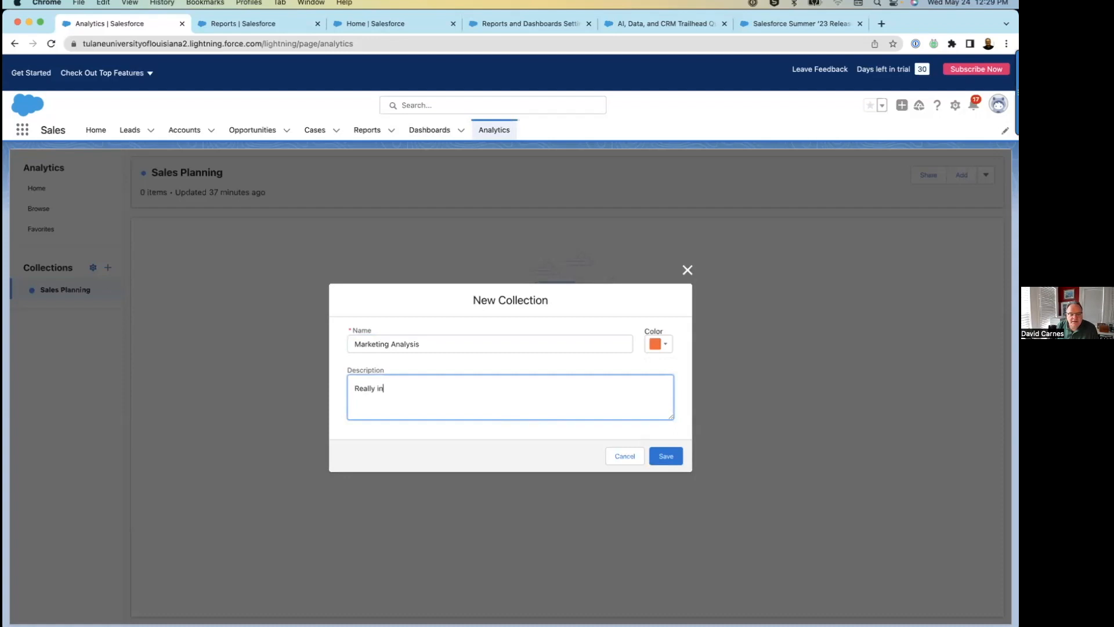
text(teresting description...)
click(677, 456)
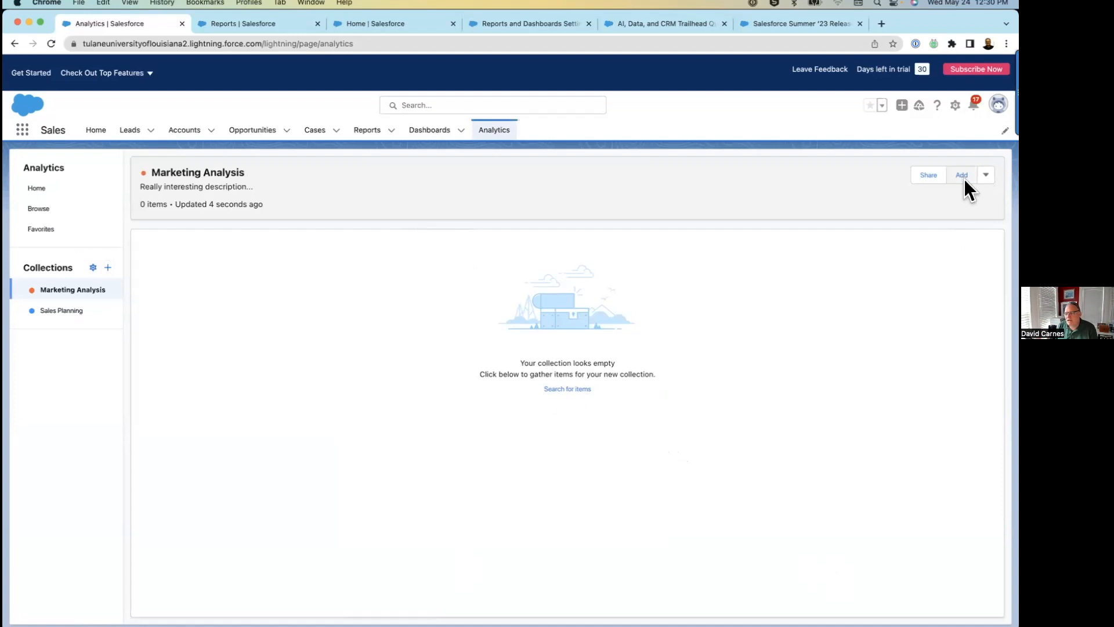
Using a "pipe" search, add KPI and ES "Open Opportunities in the Pipeline", "Pipeline Report This Q" and "Sales Exec Opportunity Product Pipeline" to the Marketing Analysis collection.
click(986, 174)
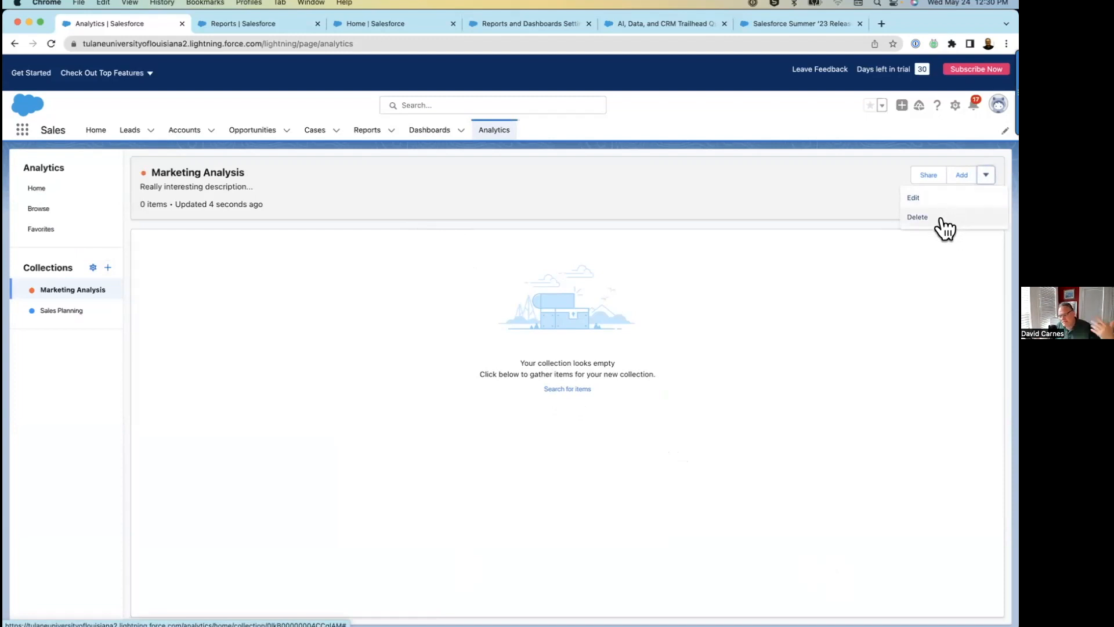
click(865, 181)
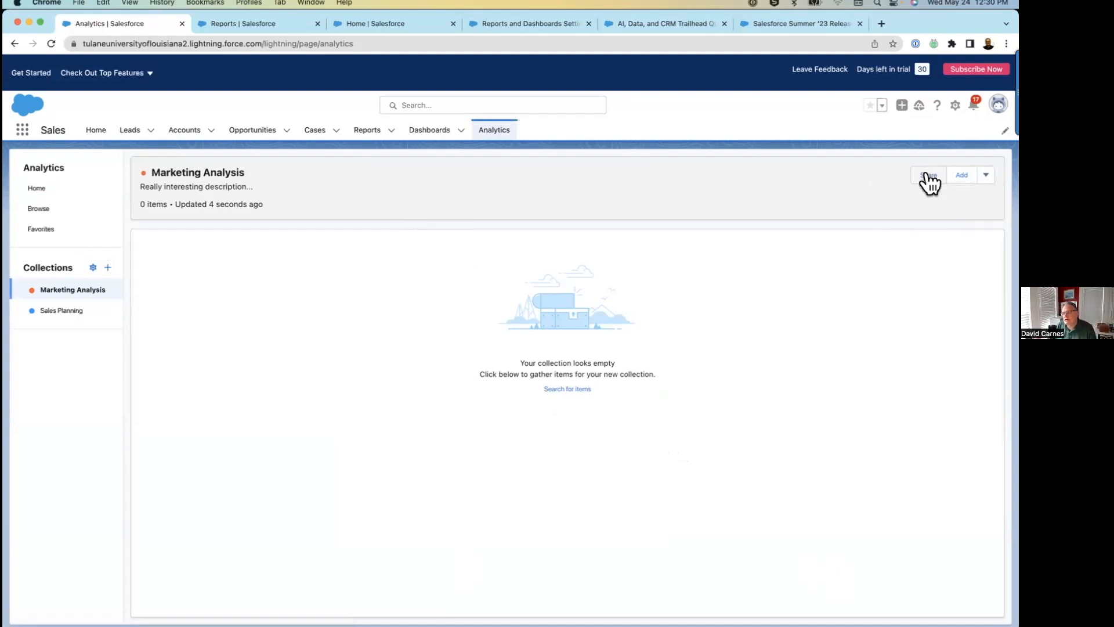
click(963, 177)
click(321, 286)
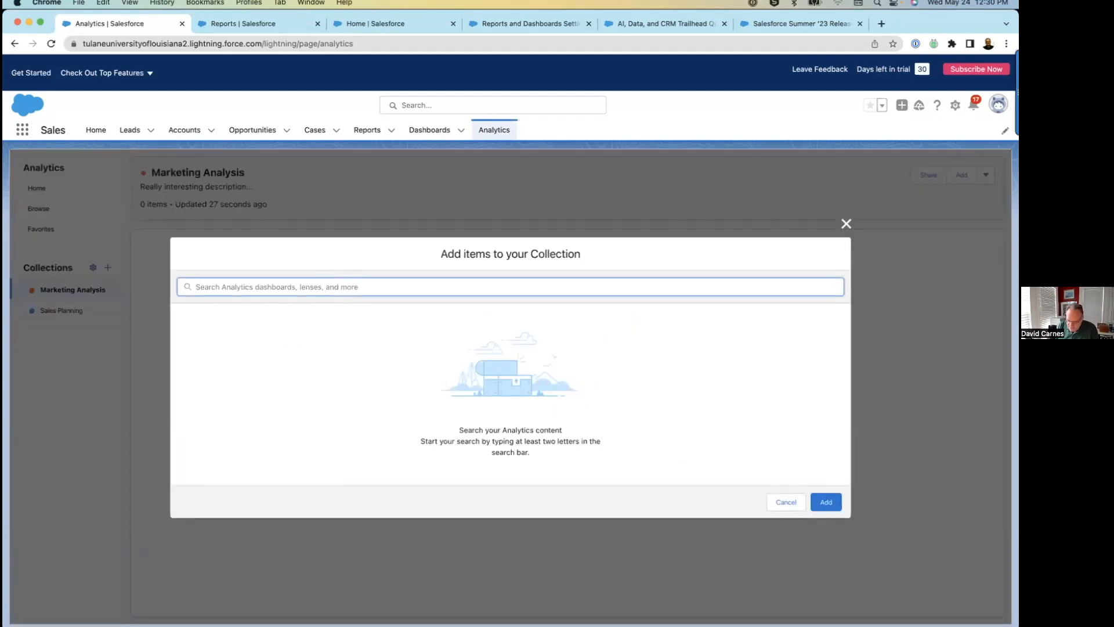
text(pipe)
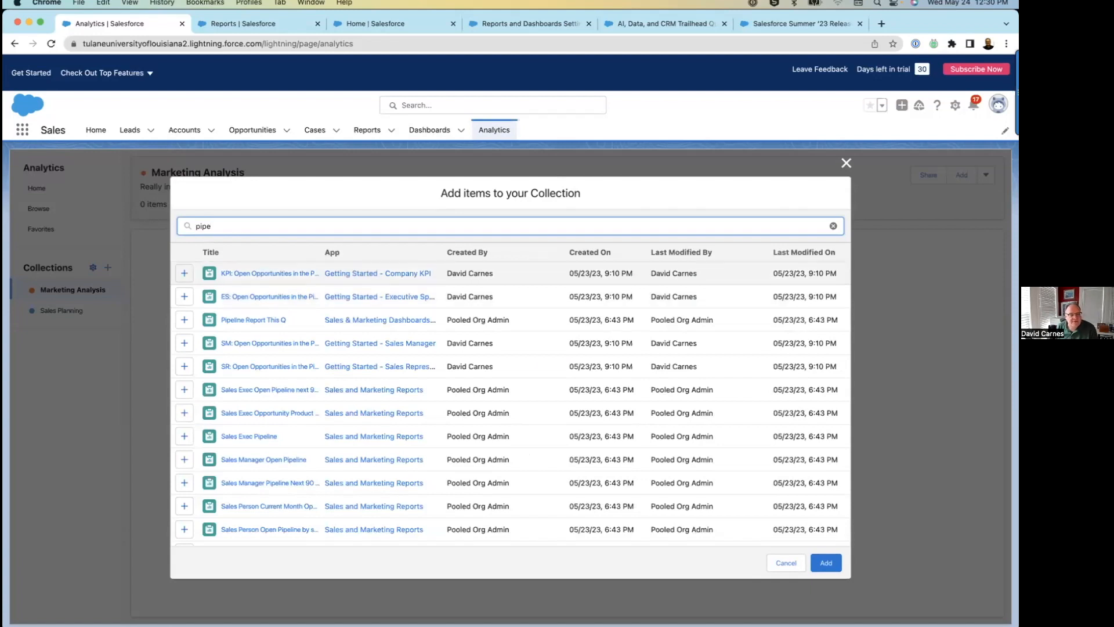
click(185, 273)
click(185, 308)
click(184, 333)
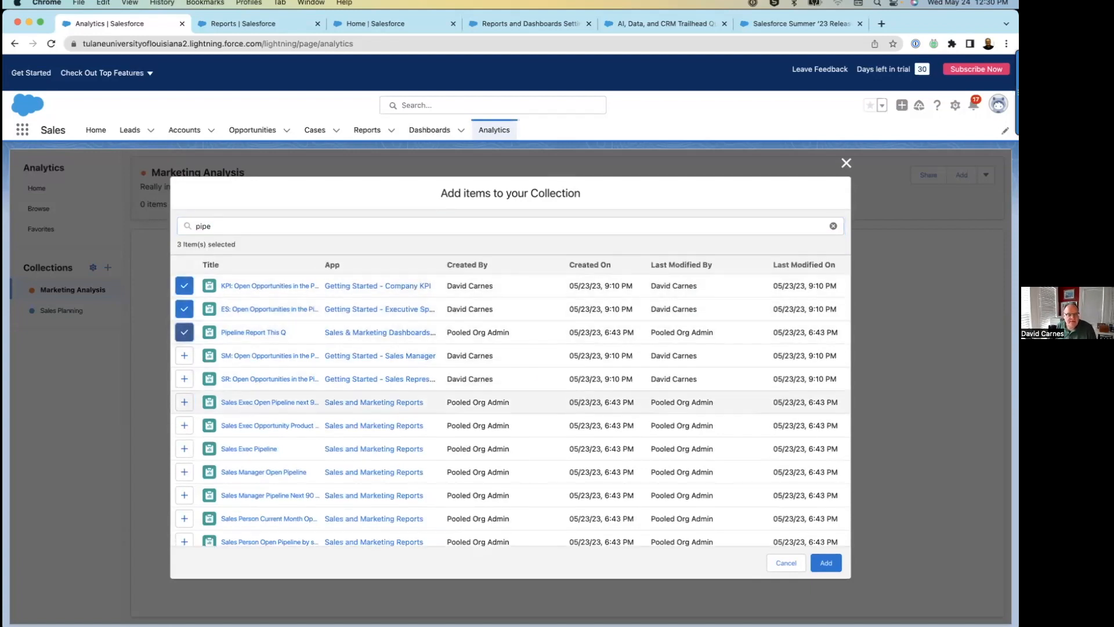
click(184, 425)
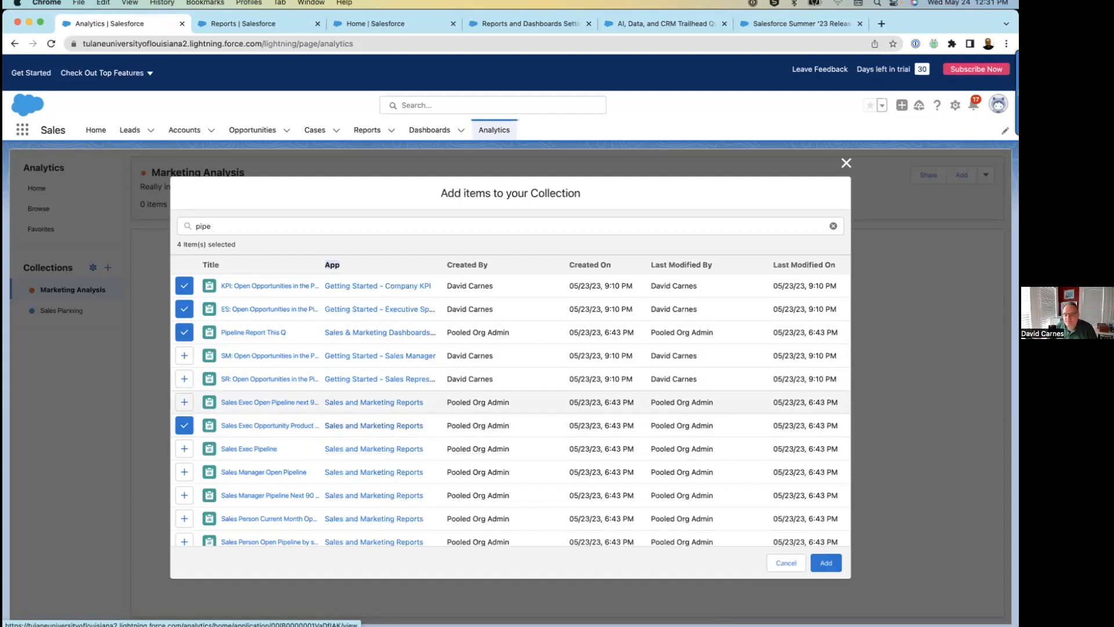
click(826, 563)
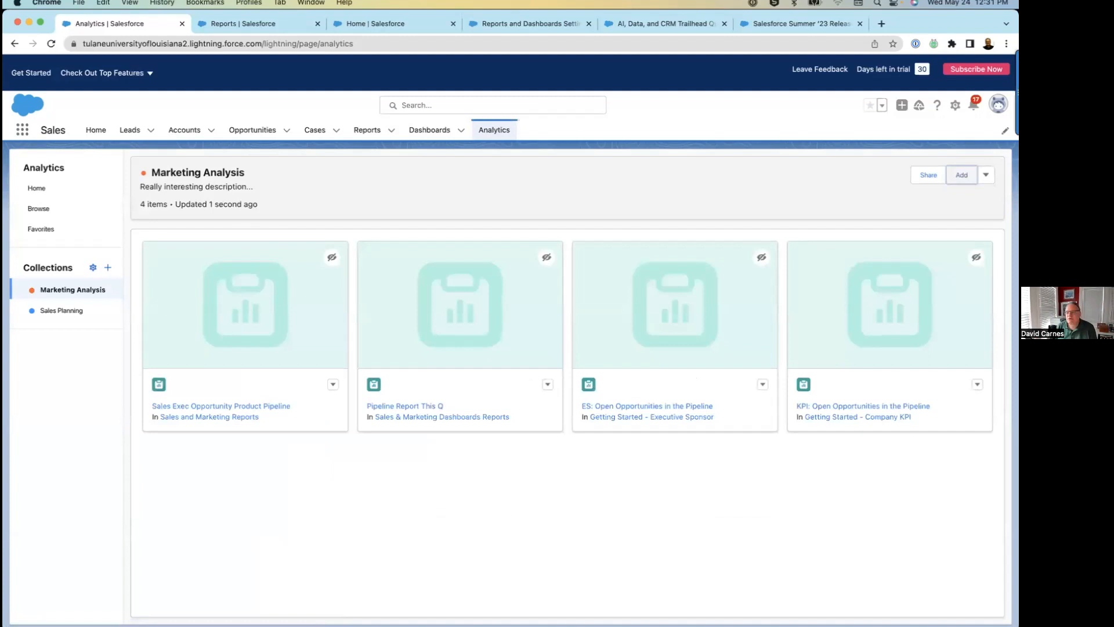
click(962, 175)
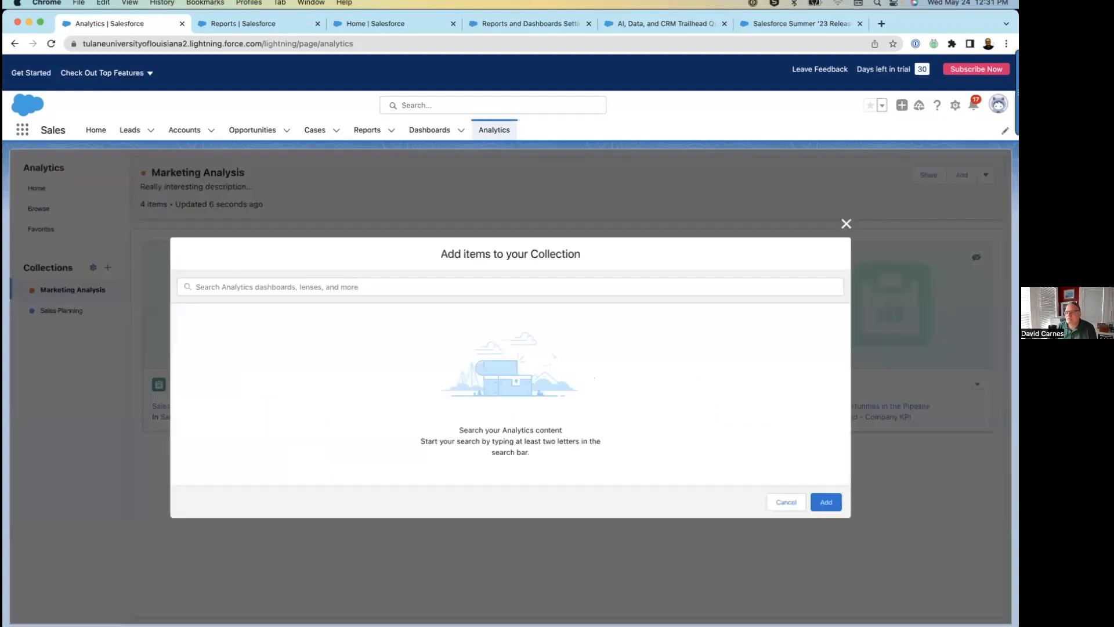
click(510, 287)
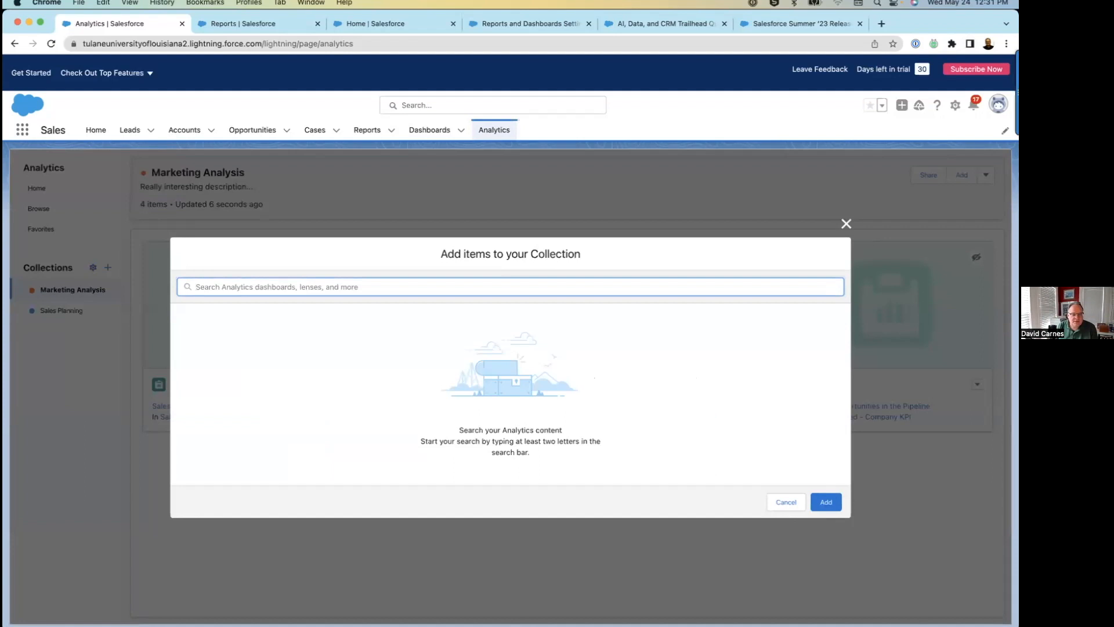
text(kpi)
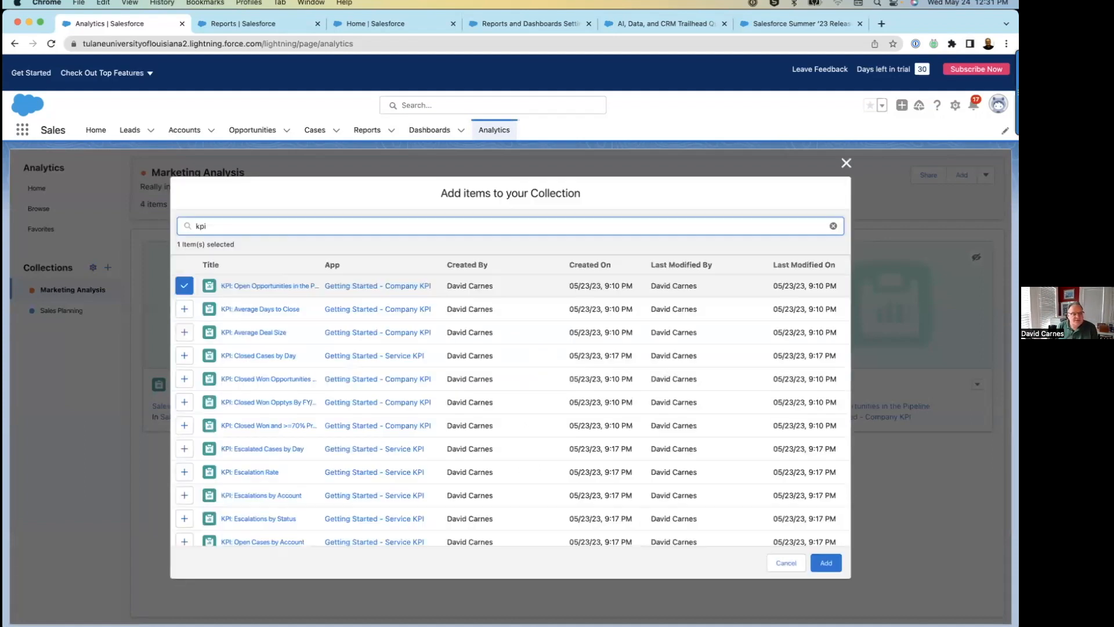
scroll(510, 406, down, 5)
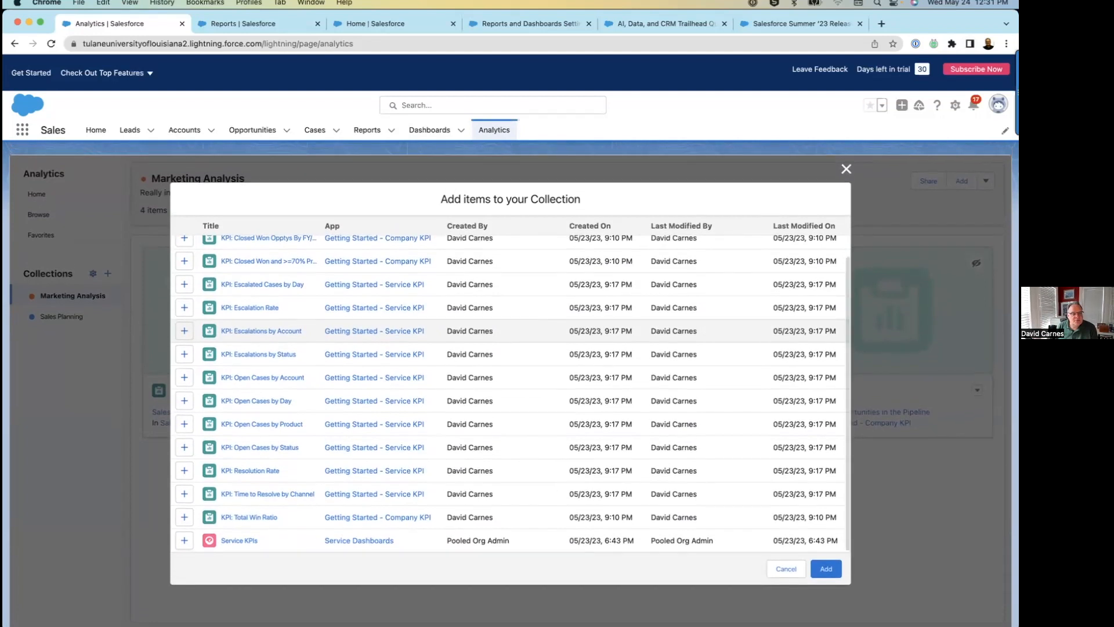
scroll(511, 406, up, 4)
scroll(296, 451, up, 2)
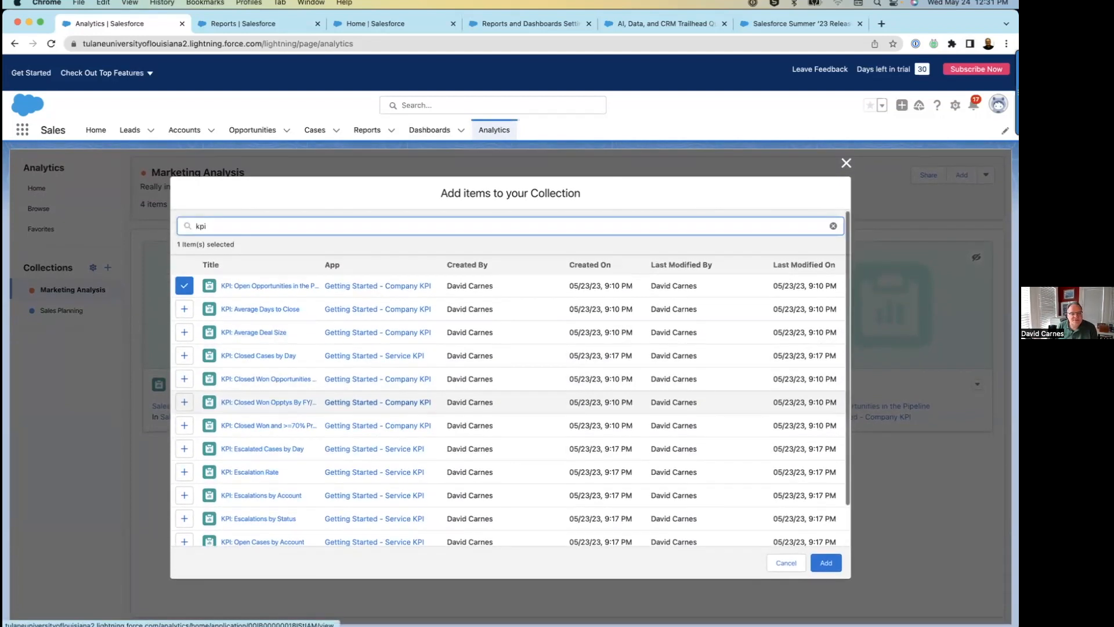
click(846, 163)
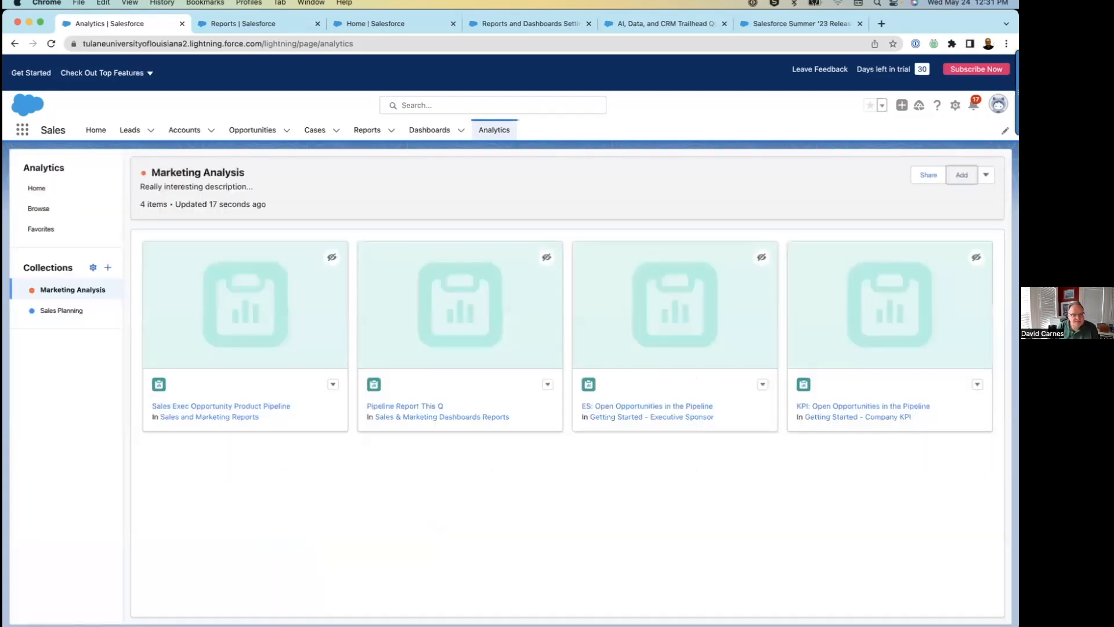
Search for "dash" and add the Adoption Dashboard and Marketing Dashboard to the Marketing Analysis collection.
click(961, 175)
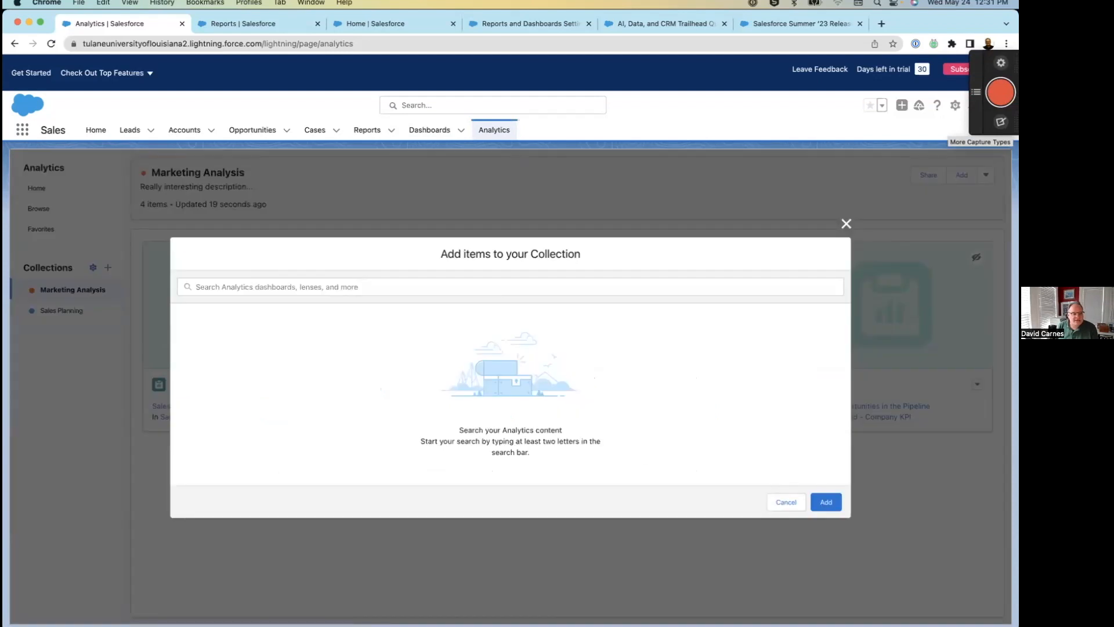
text(dash)
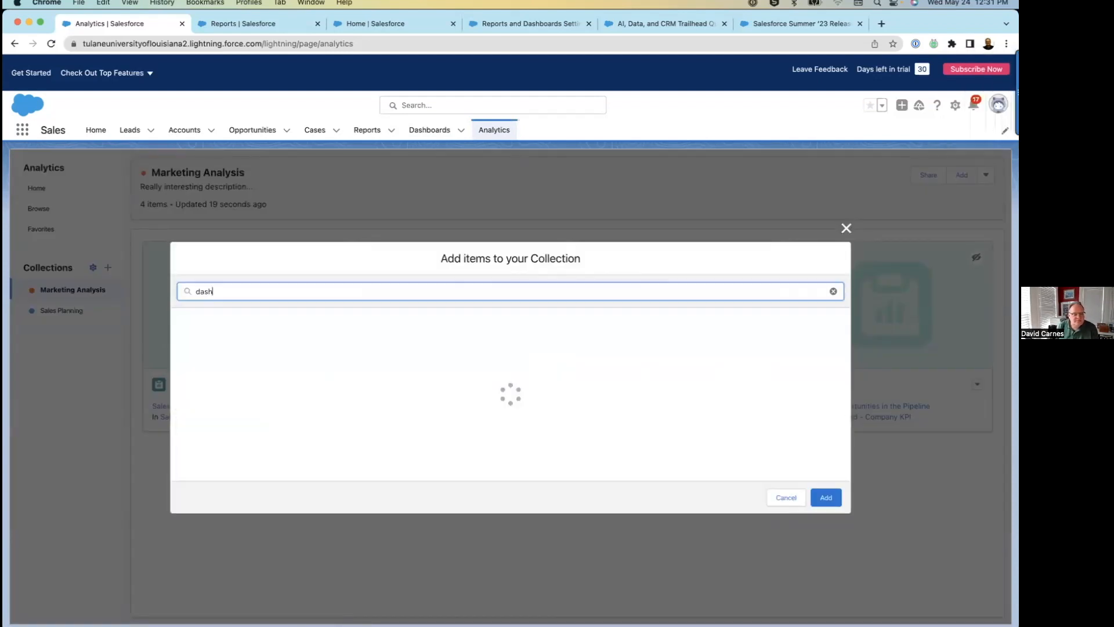
click(183, 380)
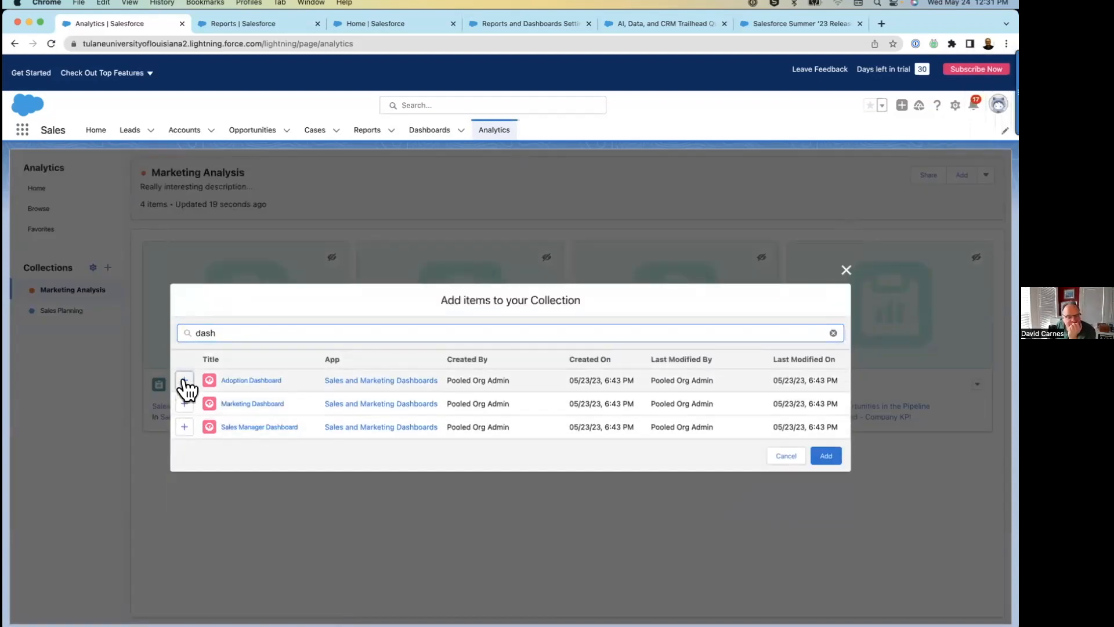
click(184, 410)
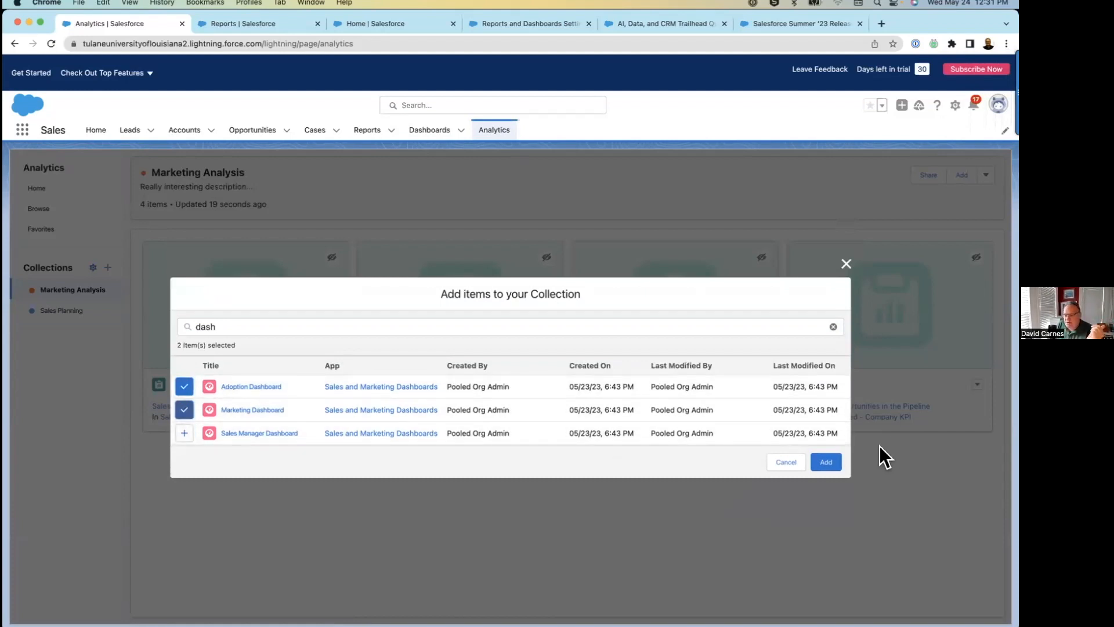
click(830, 461)
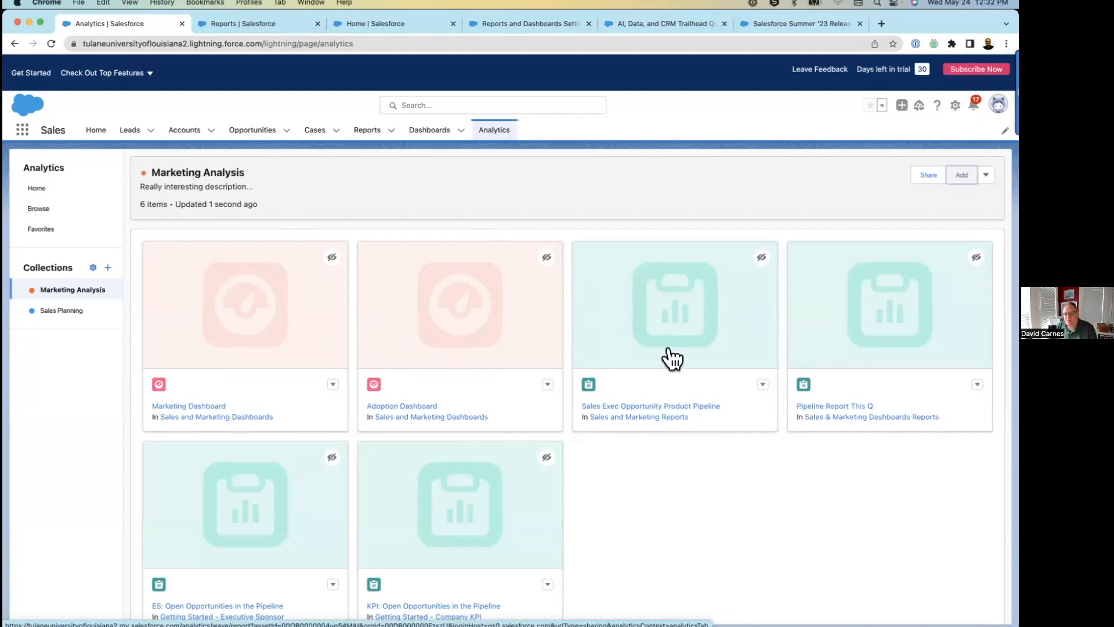
Open the Sales Exec Opportunity Product Pipeline report for editing and summarize its Amount column by Sum and Average.
click(660, 405)
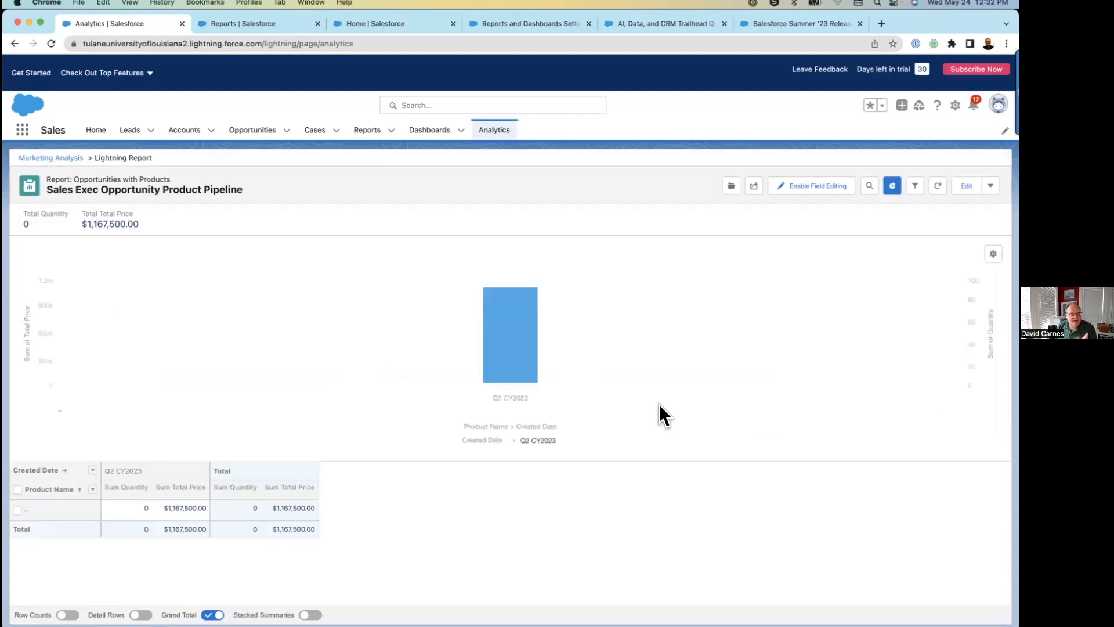
click(966, 188)
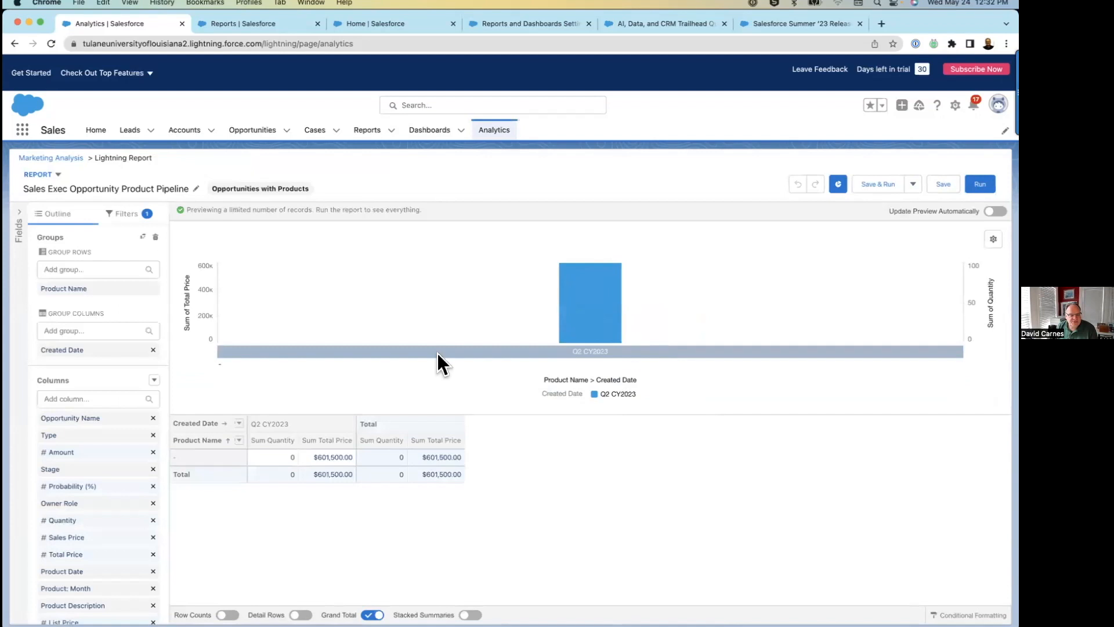
scroll(116, 454, down, 2)
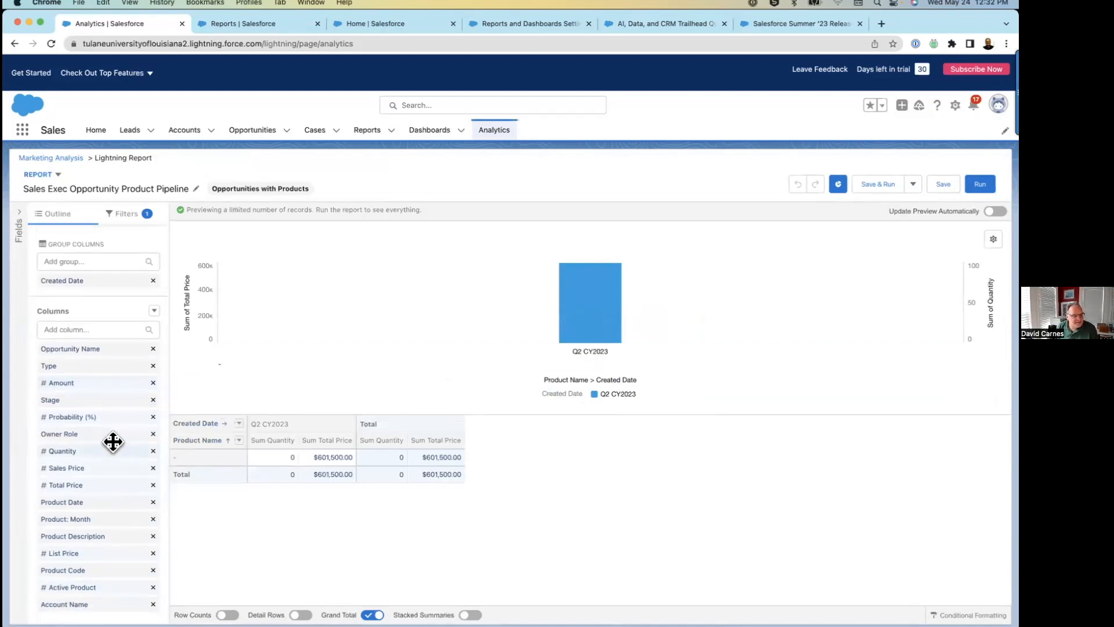
click(87, 383)
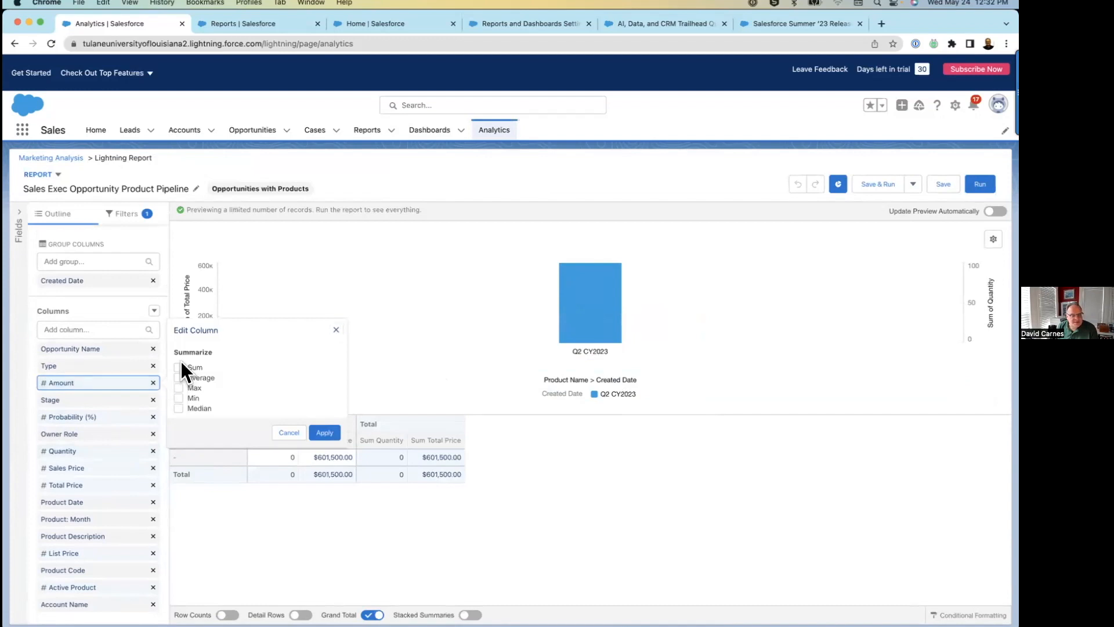
click(324, 432)
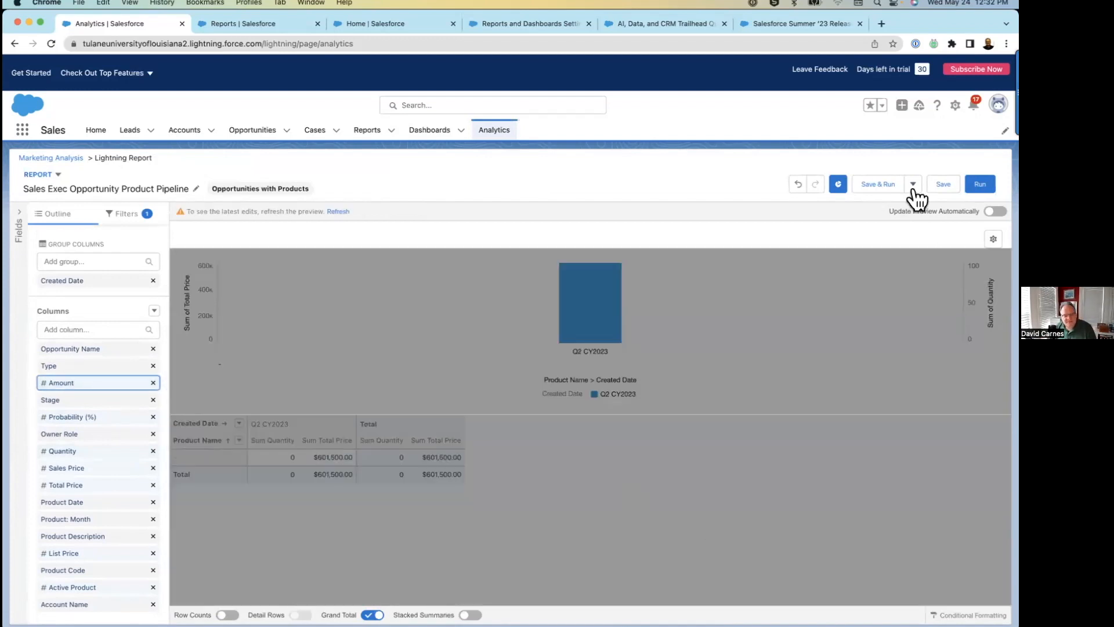
Turn on automatic preview updates and save the Sales Exec Opportunity Product Pipeline report.
click(995, 211)
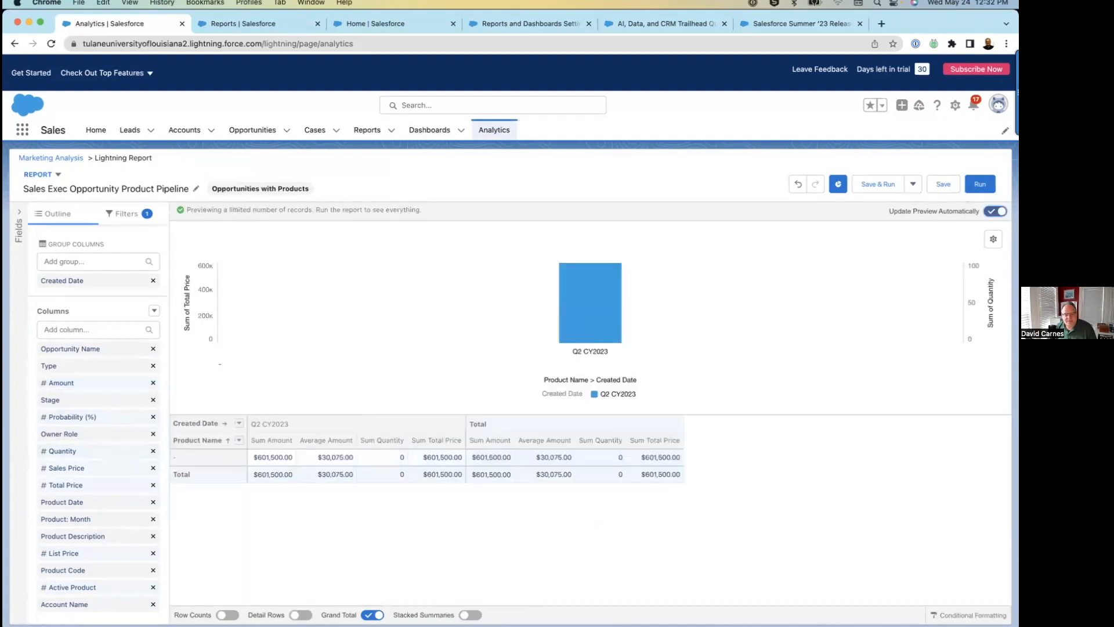
click(943, 184)
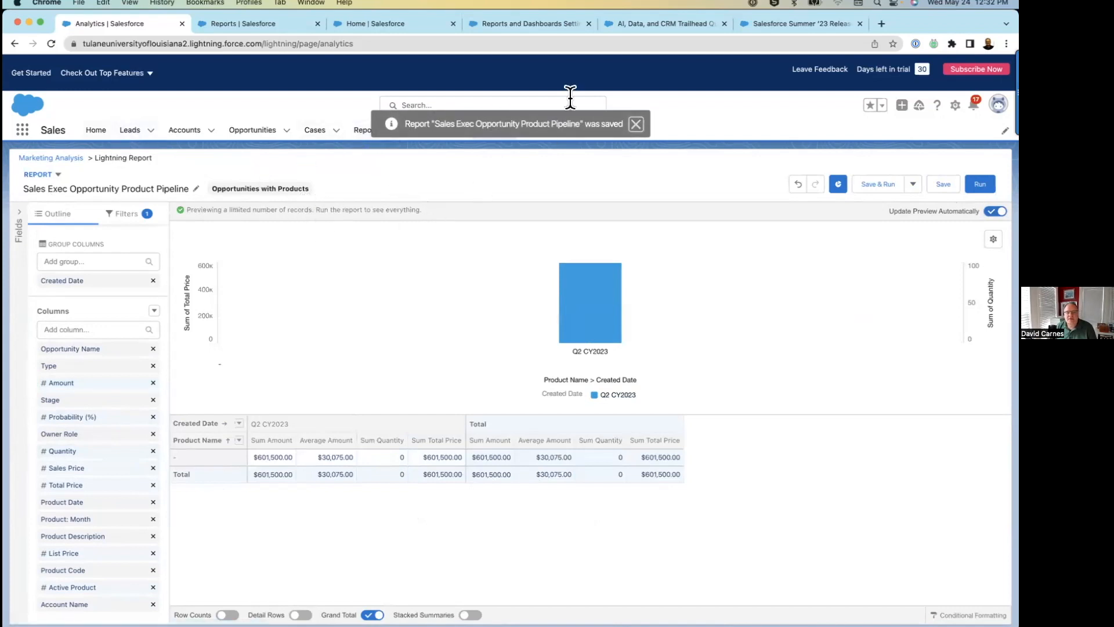
click(635, 124)
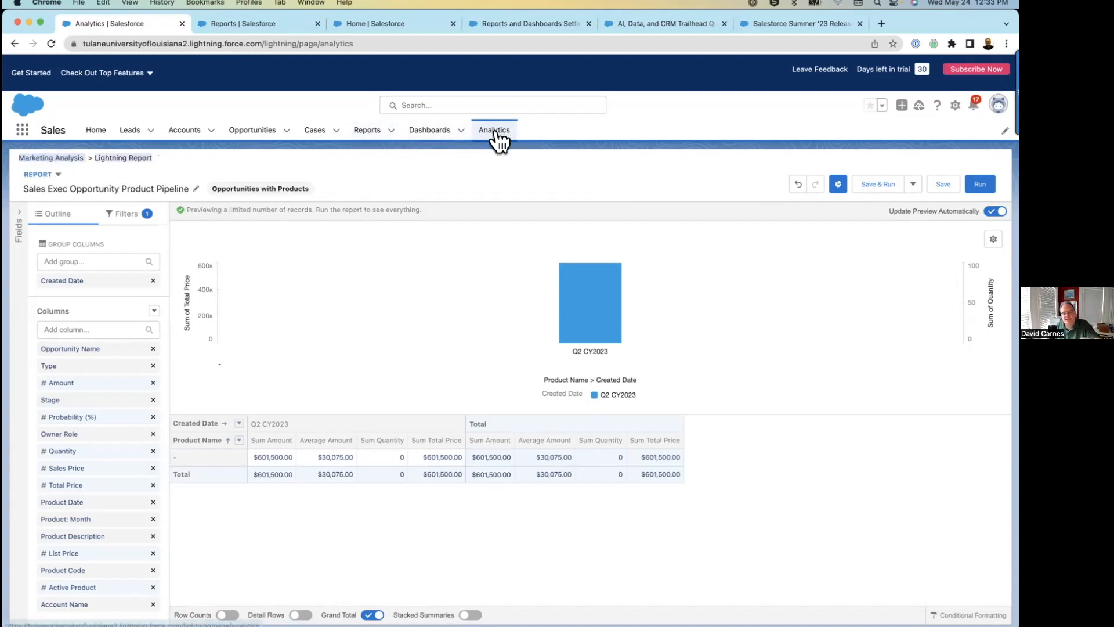
View the Agent Supervisor Overview dashboard from Analytics Home, and return to the Marketing Analysis collection to review its items.
click(64, 158)
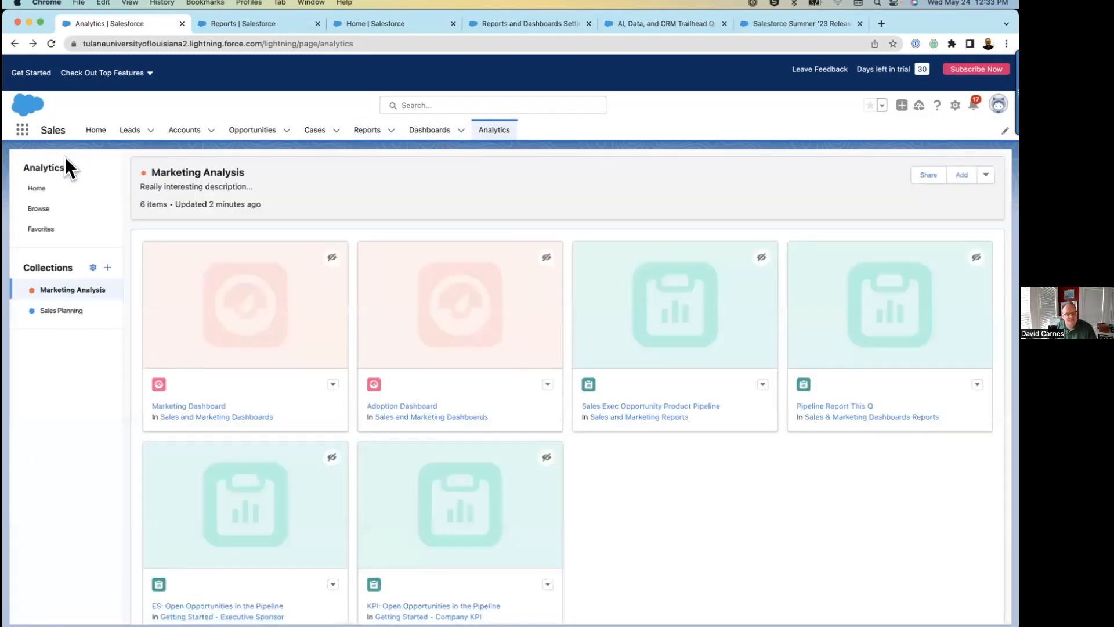
click(40, 189)
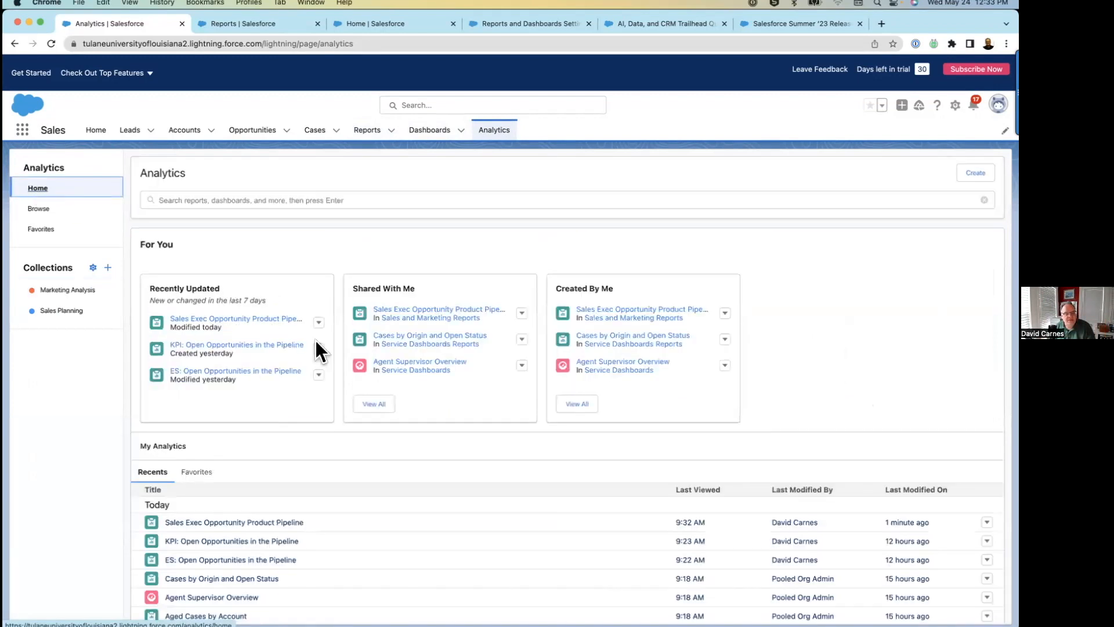
click(439, 366)
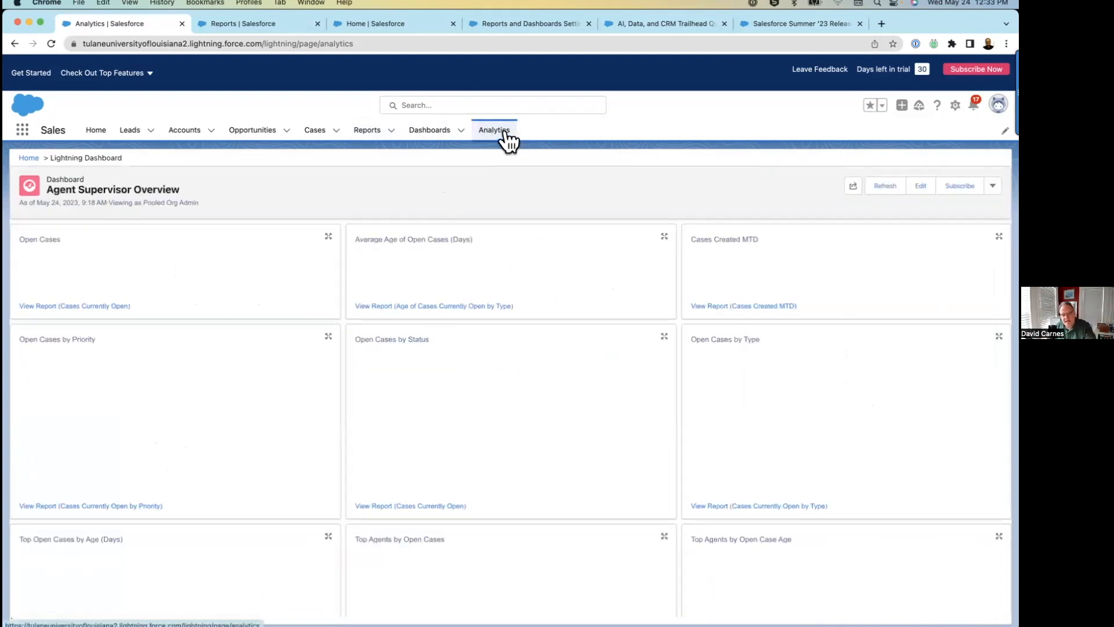
click(28, 157)
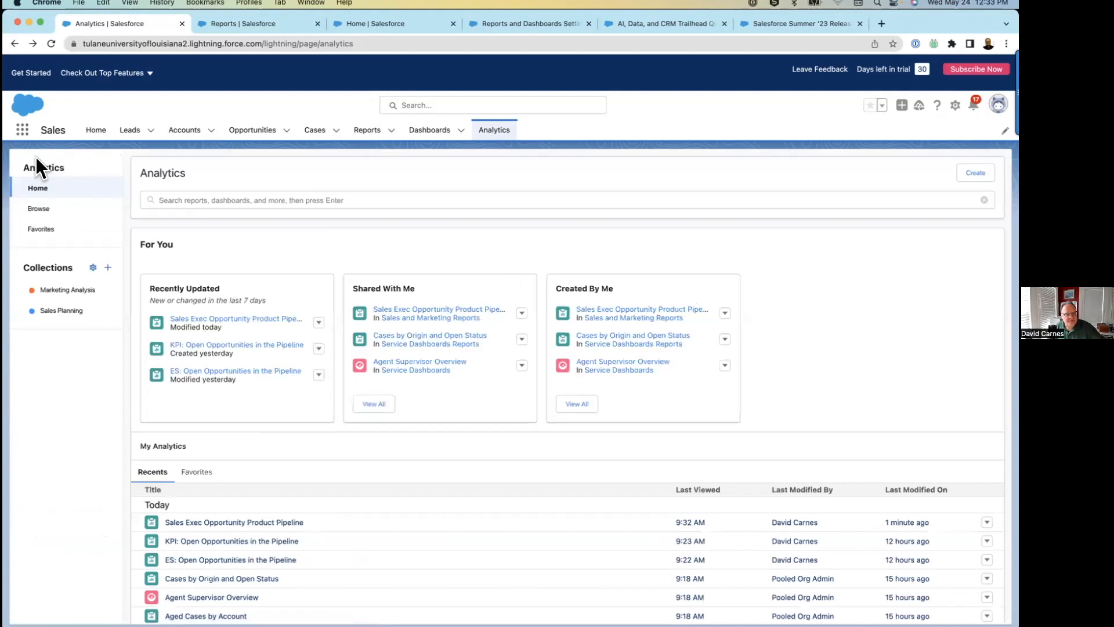
click(72, 290)
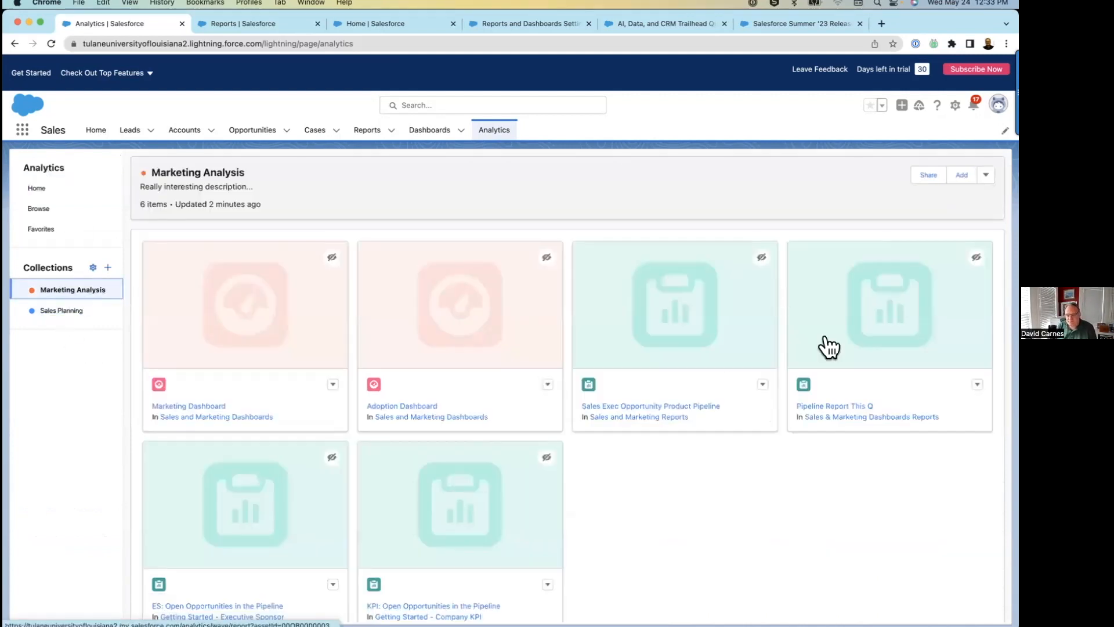
scroll(828, 346, down, 1)
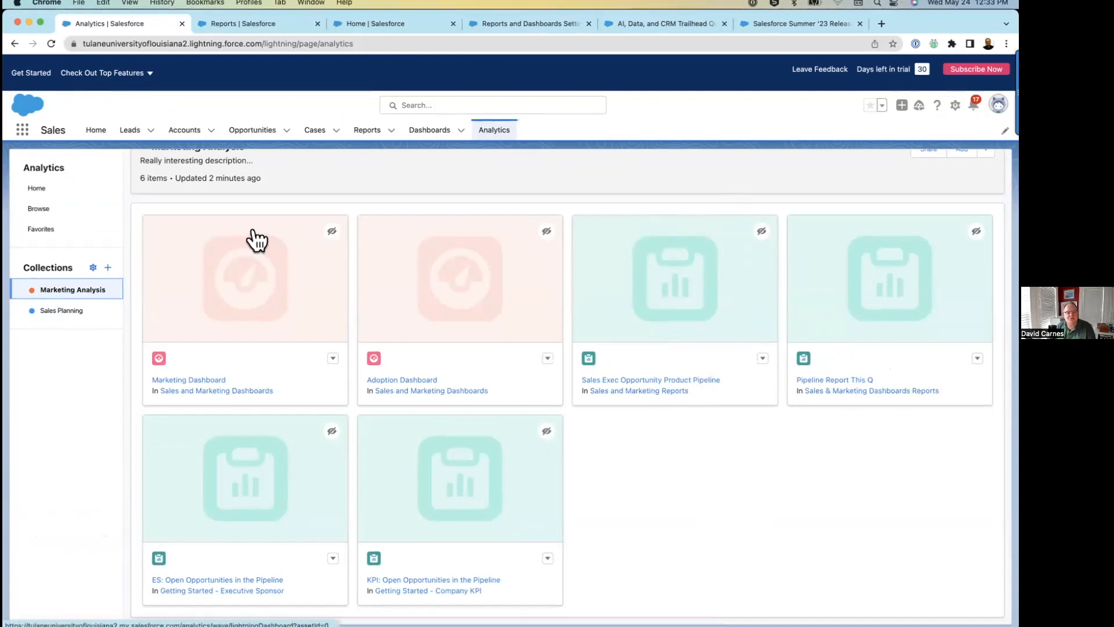
Create a new report from the Accounts report type in the Accounts & Contacts category.
click(364, 132)
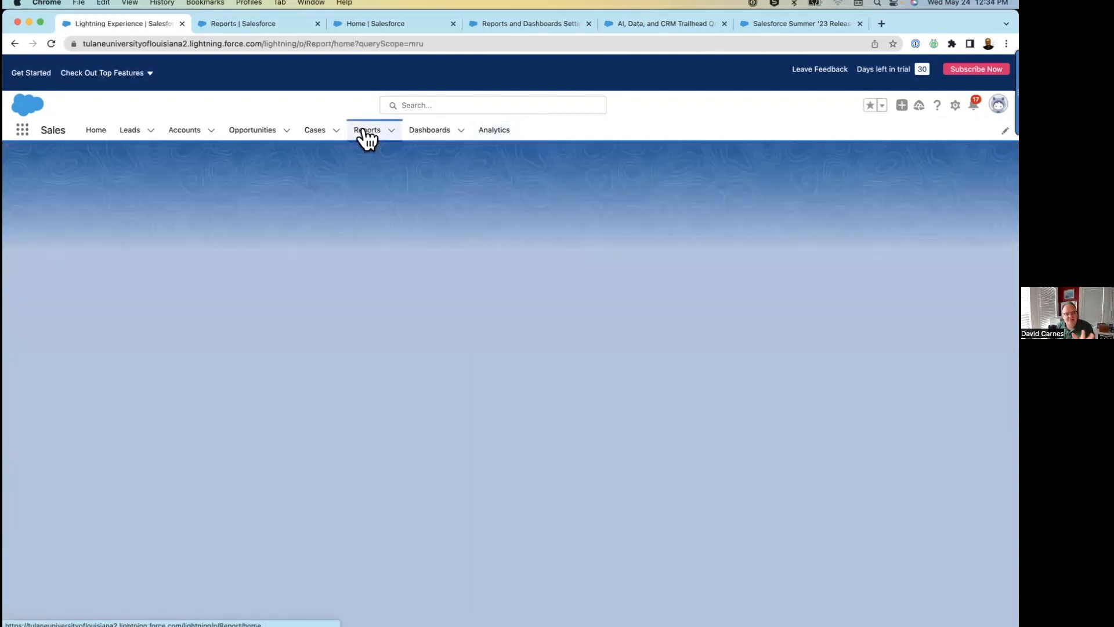
click(886, 172)
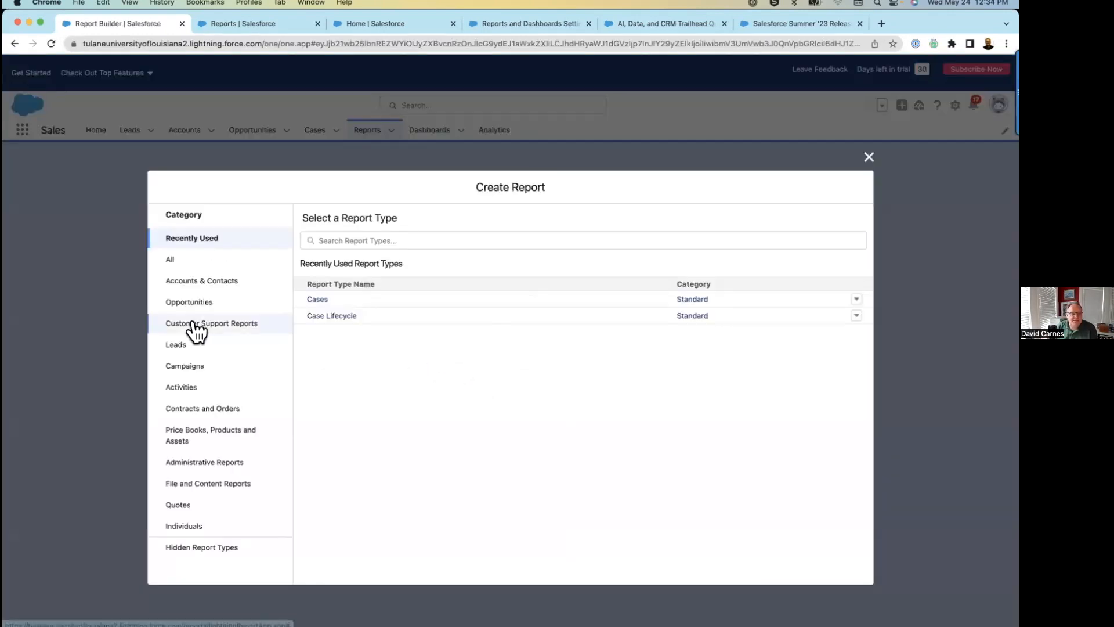
click(214, 280)
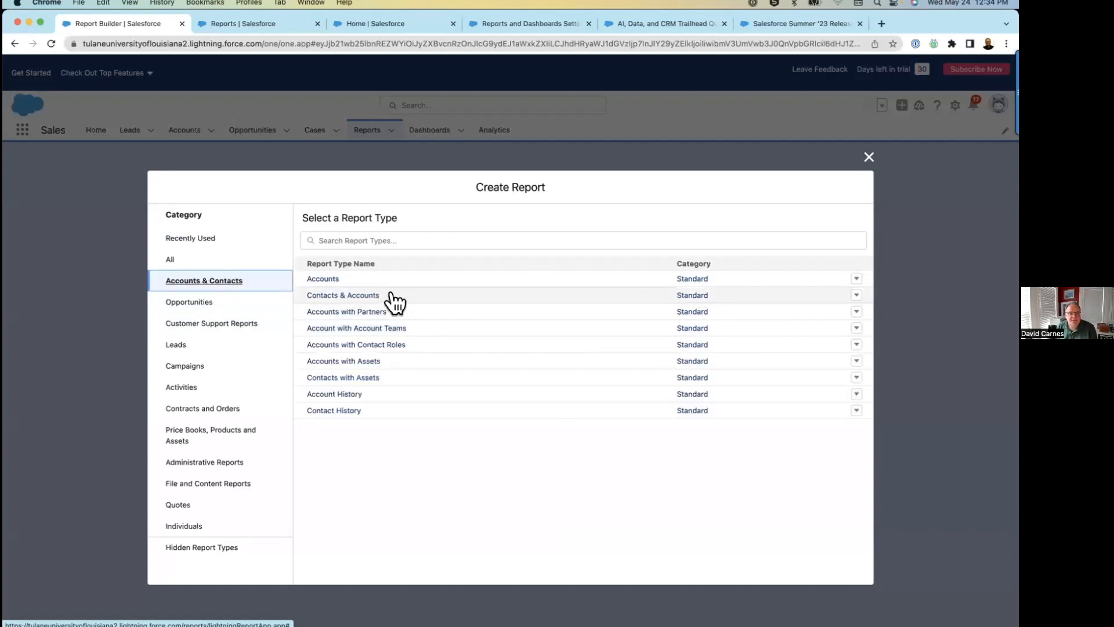
click(466, 280)
click(725, 282)
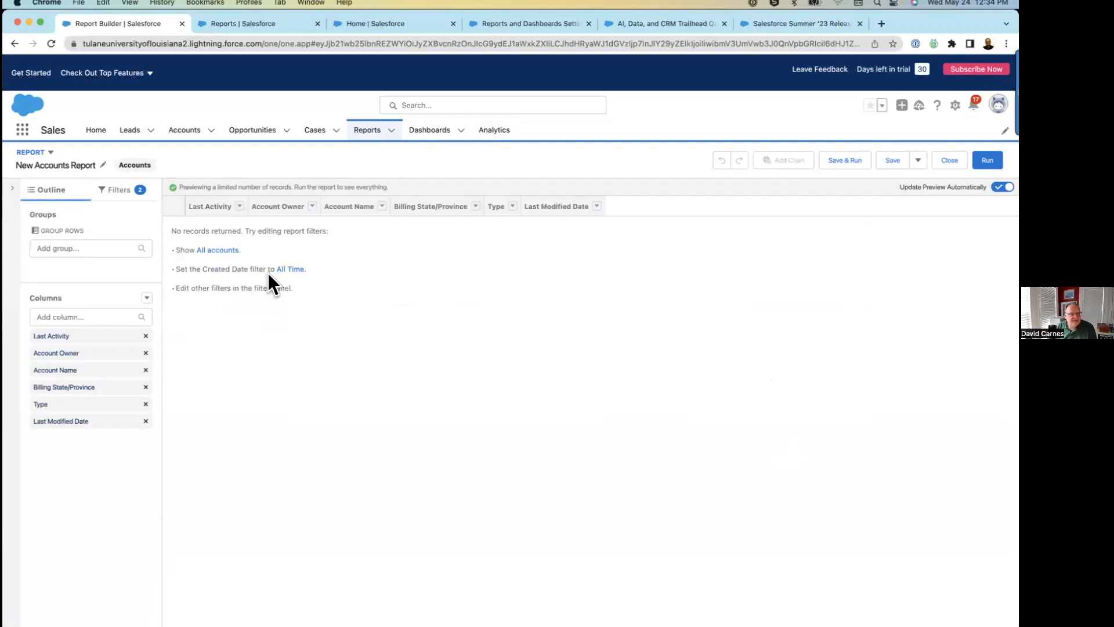
Set the new report's Show Me filter to All accounts.
click(110, 191)
click(90, 262)
click(207, 255)
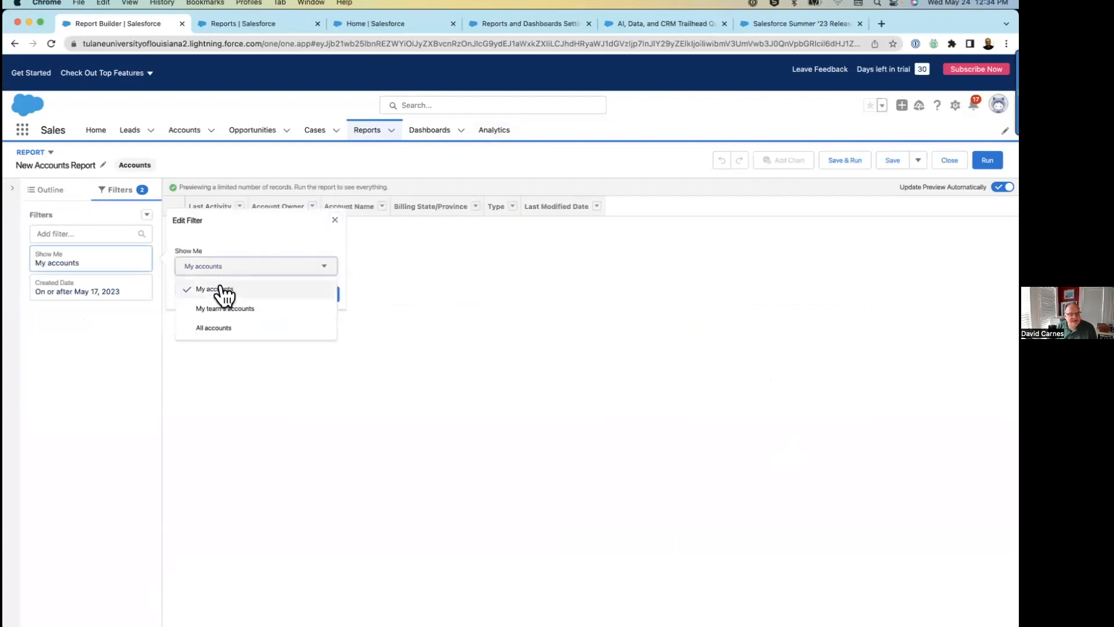
click(224, 329)
click(324, 295)
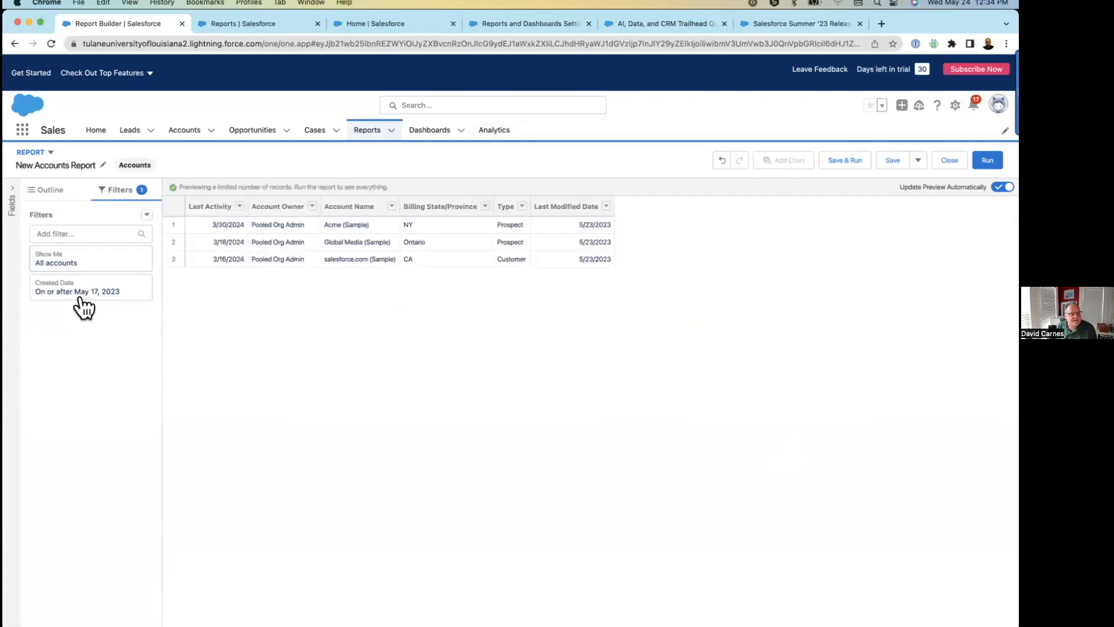
Set the report's Created Date filter range to All Time.
click(86, 296)
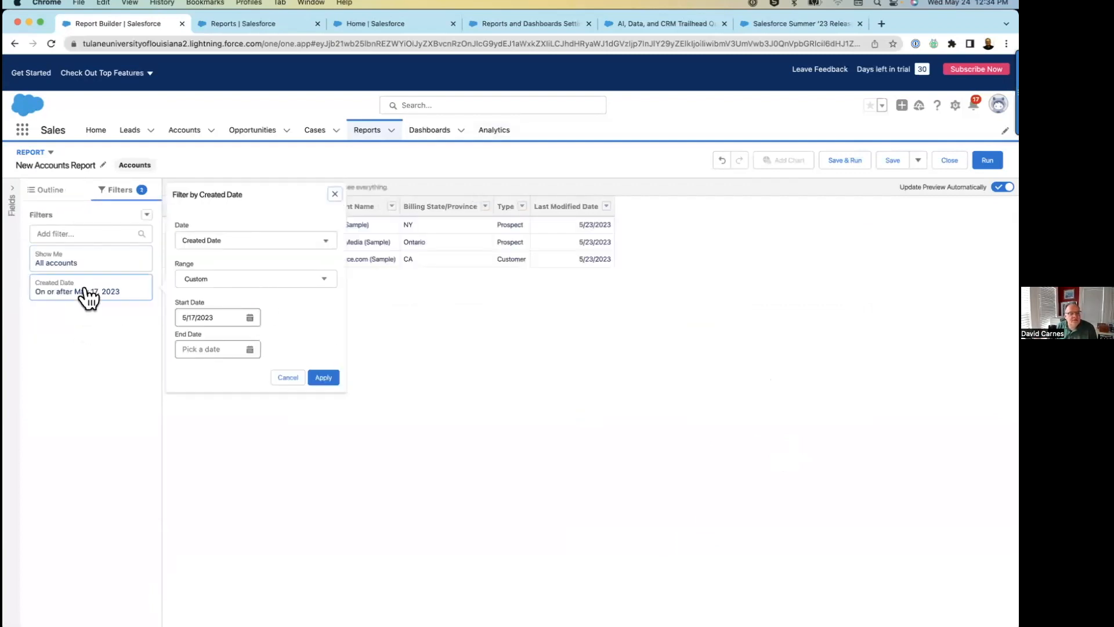
click(229, 284)
click(218, 298)
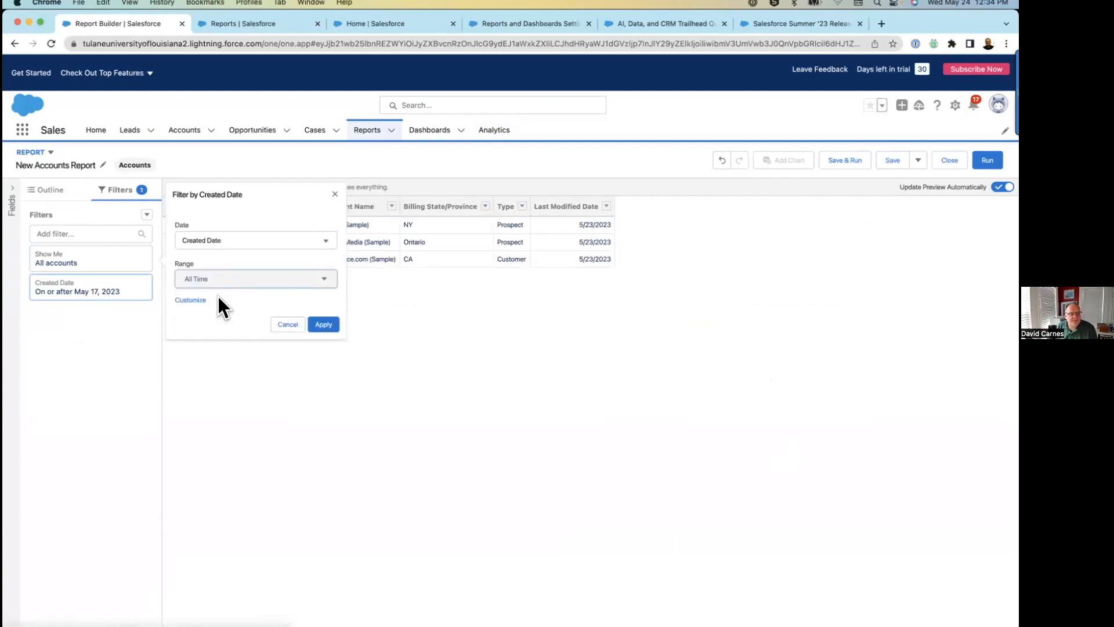
click(323, 324)
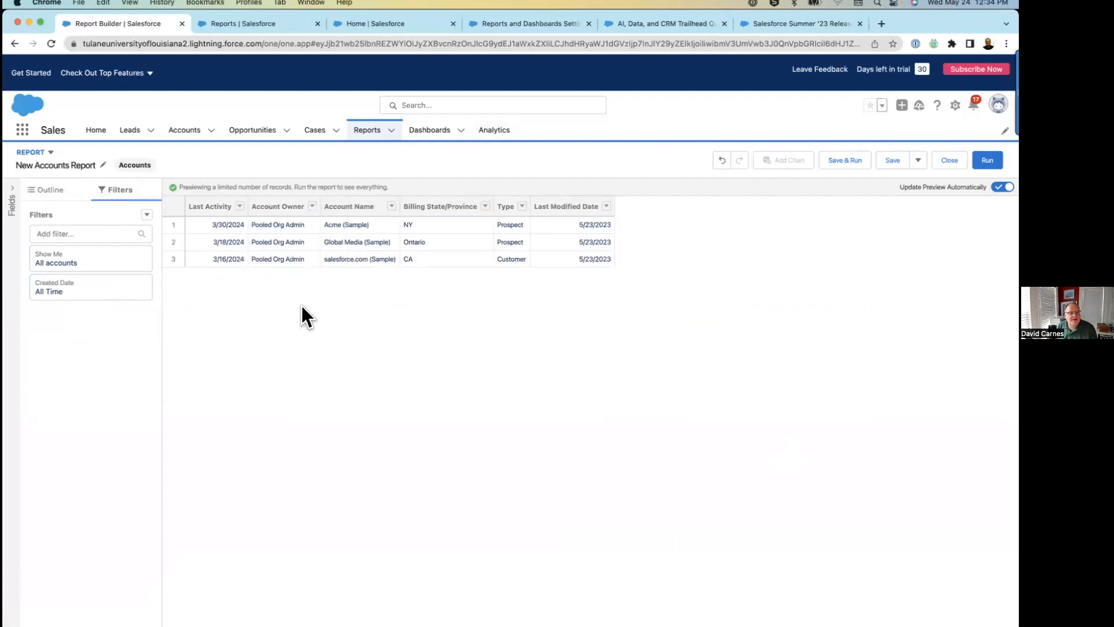
Save the accounts report under its default name in the Public Reports folder.
click(891, 162)
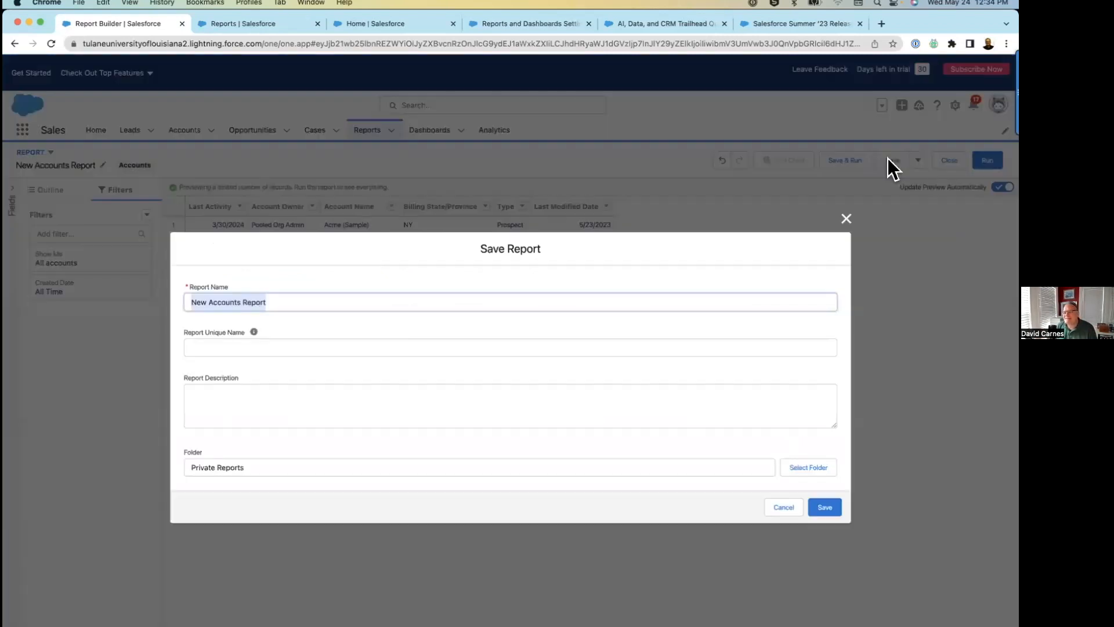
key(Tab)
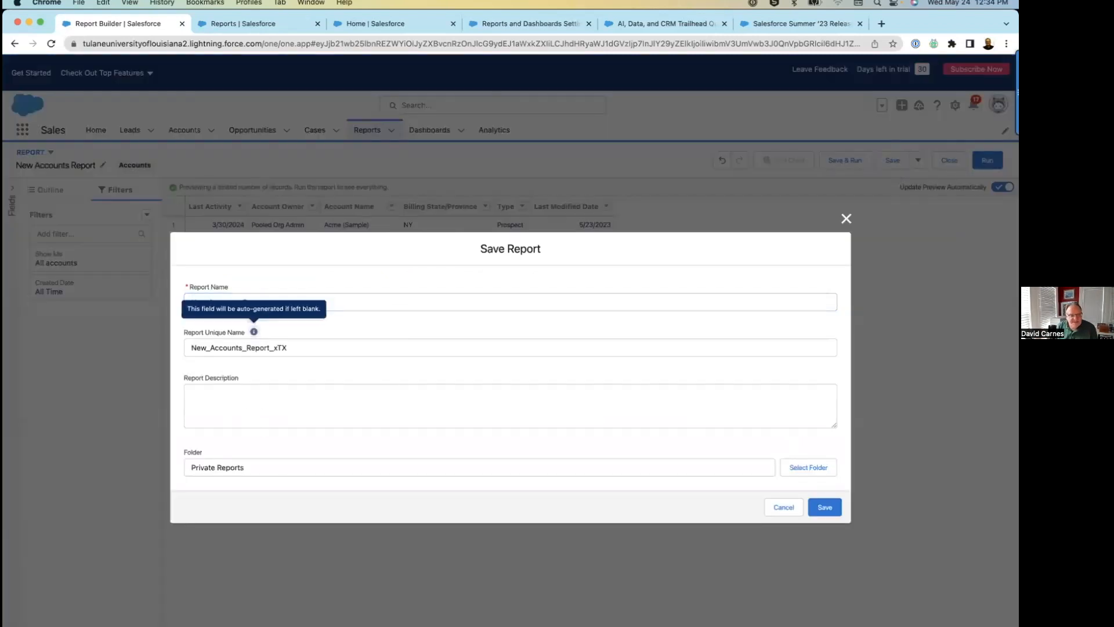
click(390, 427)
click(804, 467)
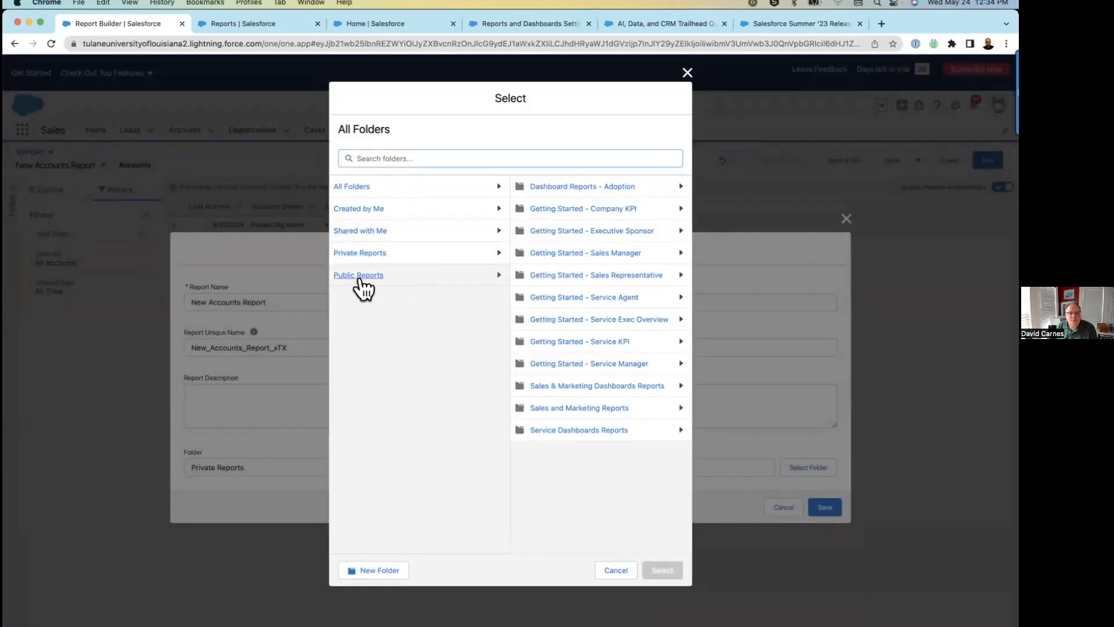
click(360, 278)
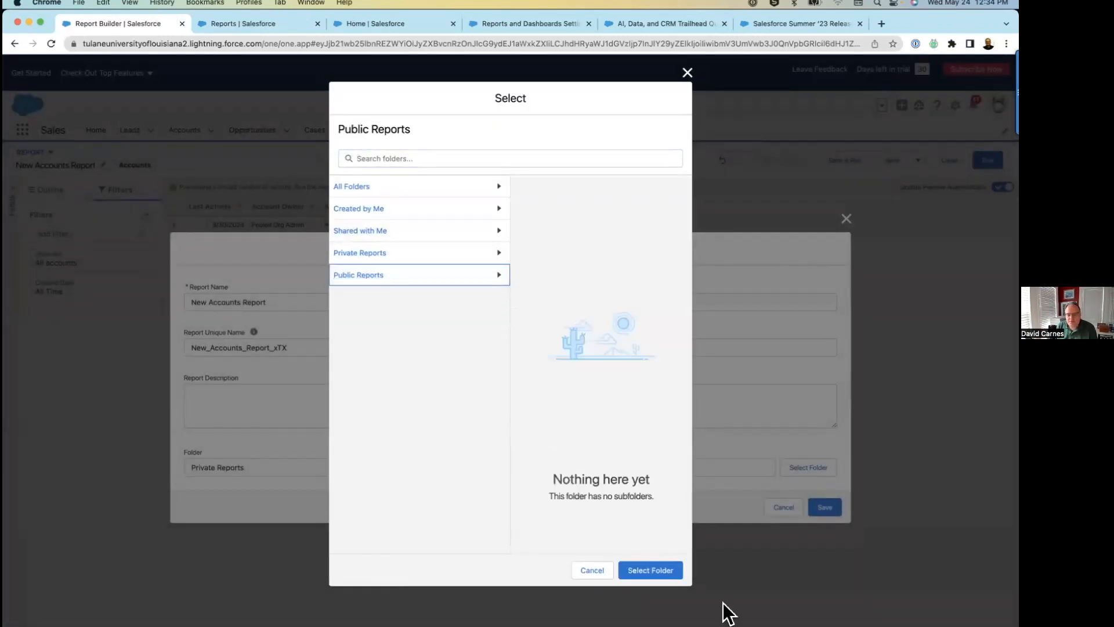
click(662, 572)
click(823, 503)
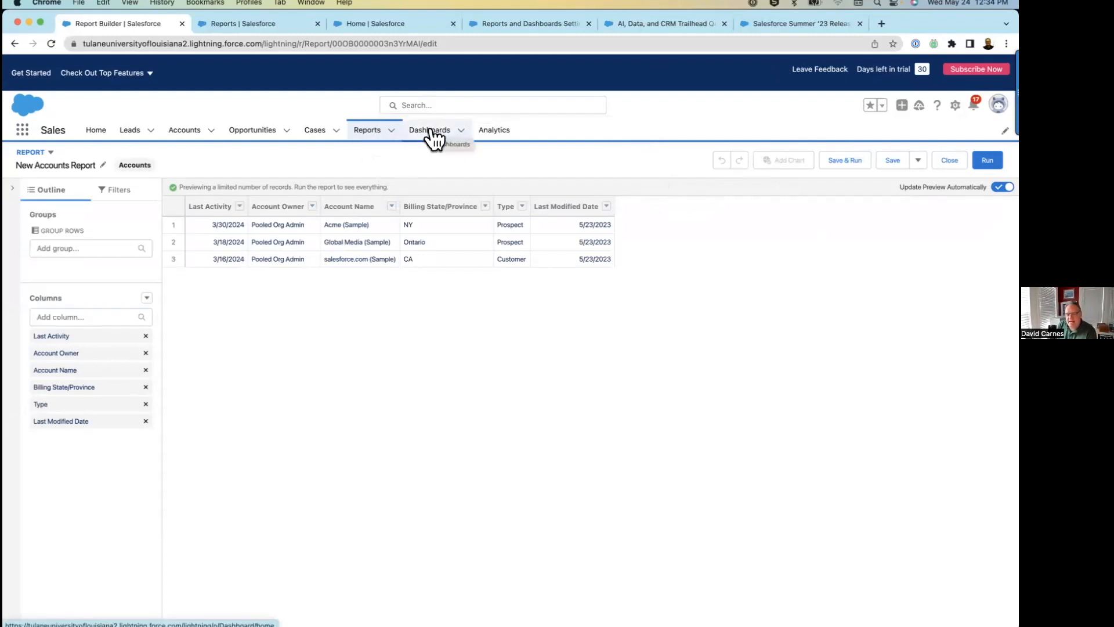
Open New Accounts Report from Analytics Home and add it to the Marketing Analysis collection.
click(494, 131)
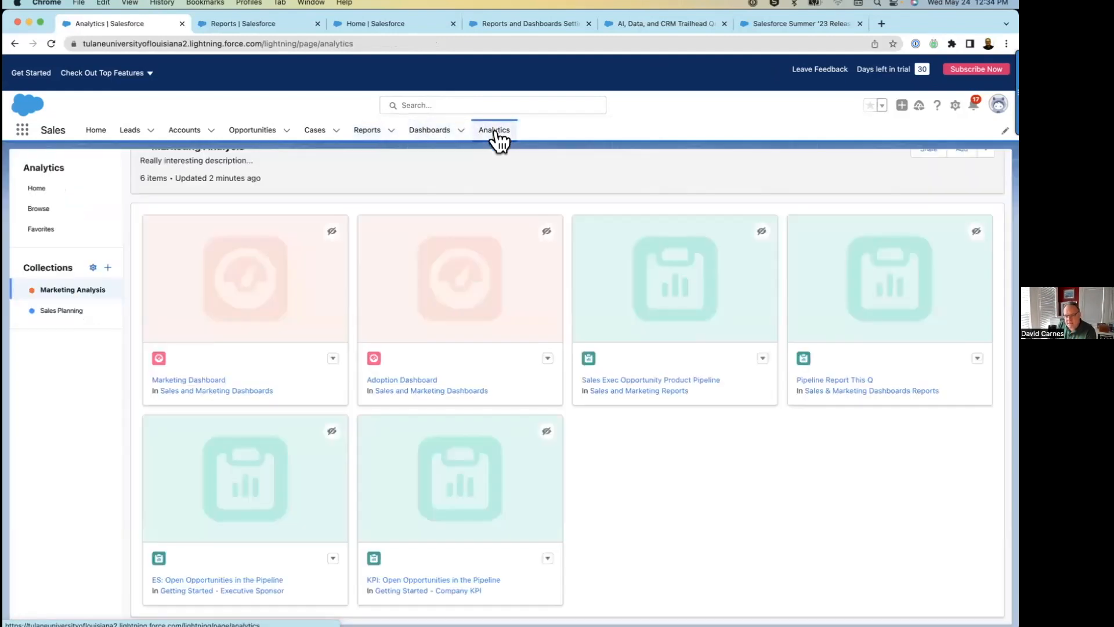
click(41, 191)
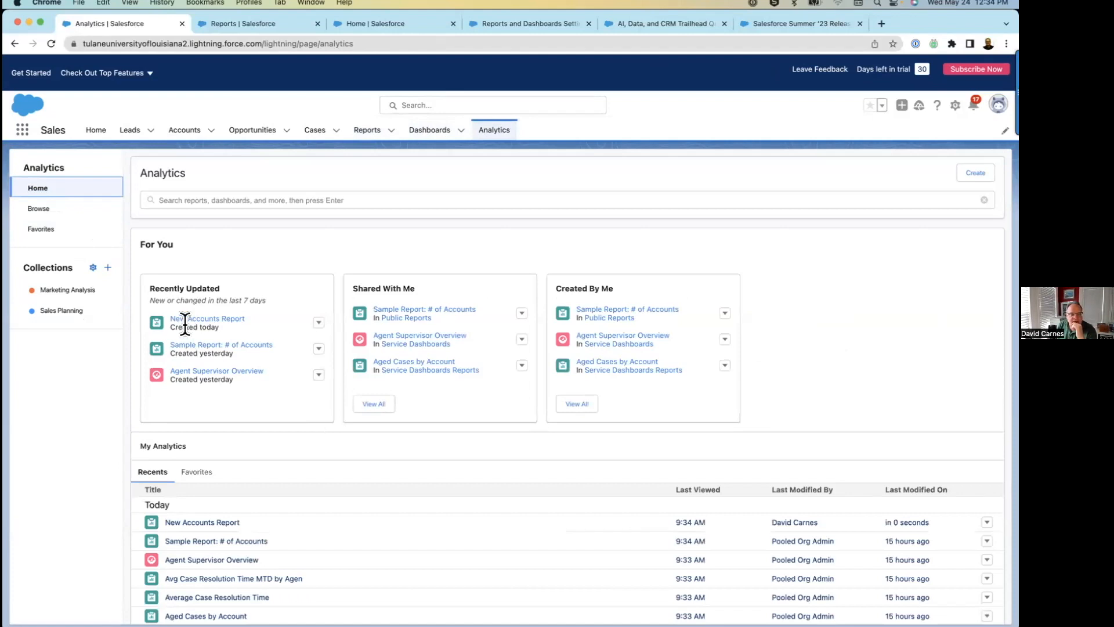
click(217, 319)
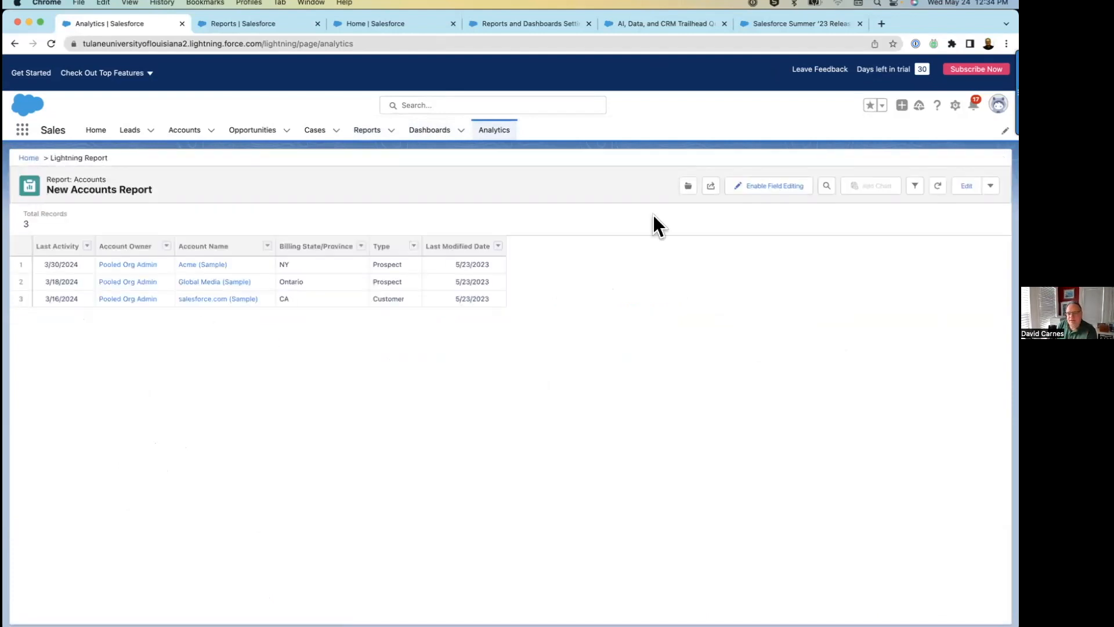
click(689, 187)
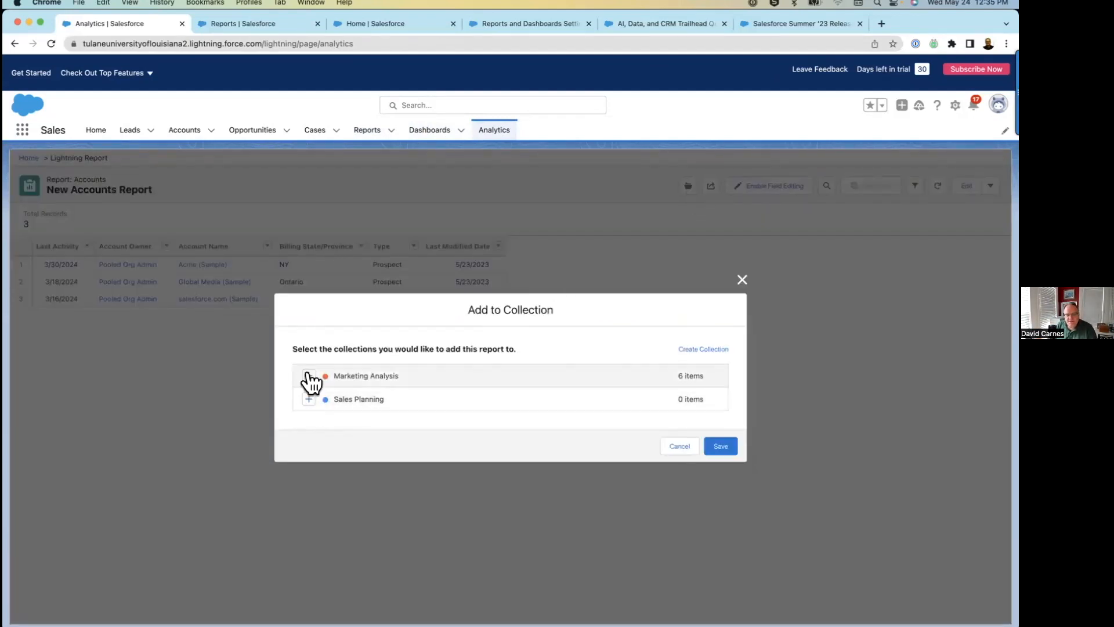
click(309, 376)
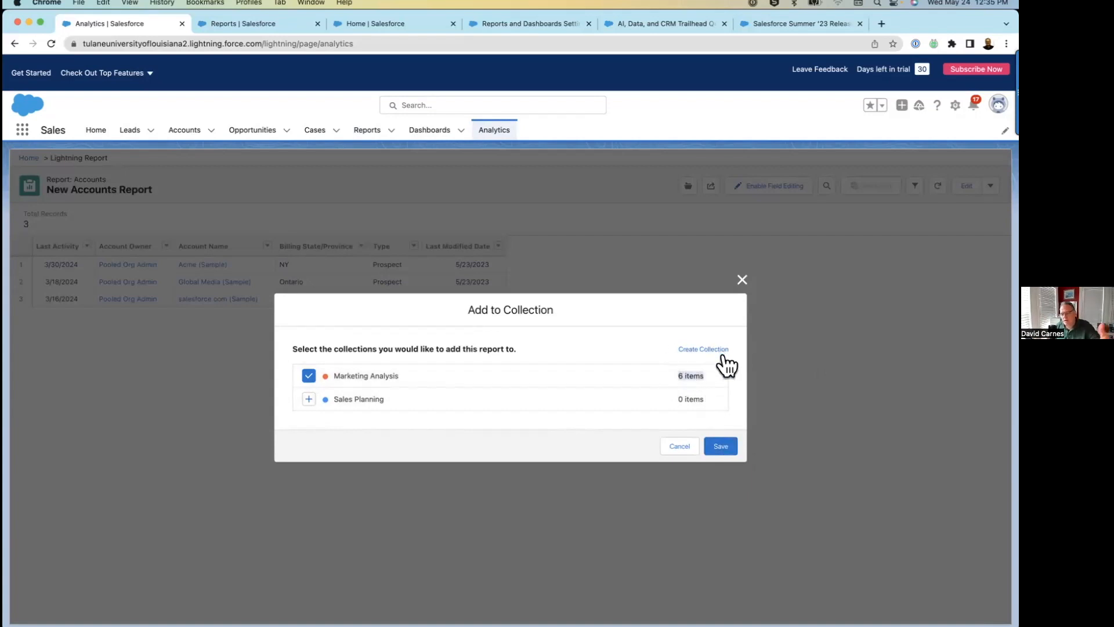
click(725, 447)
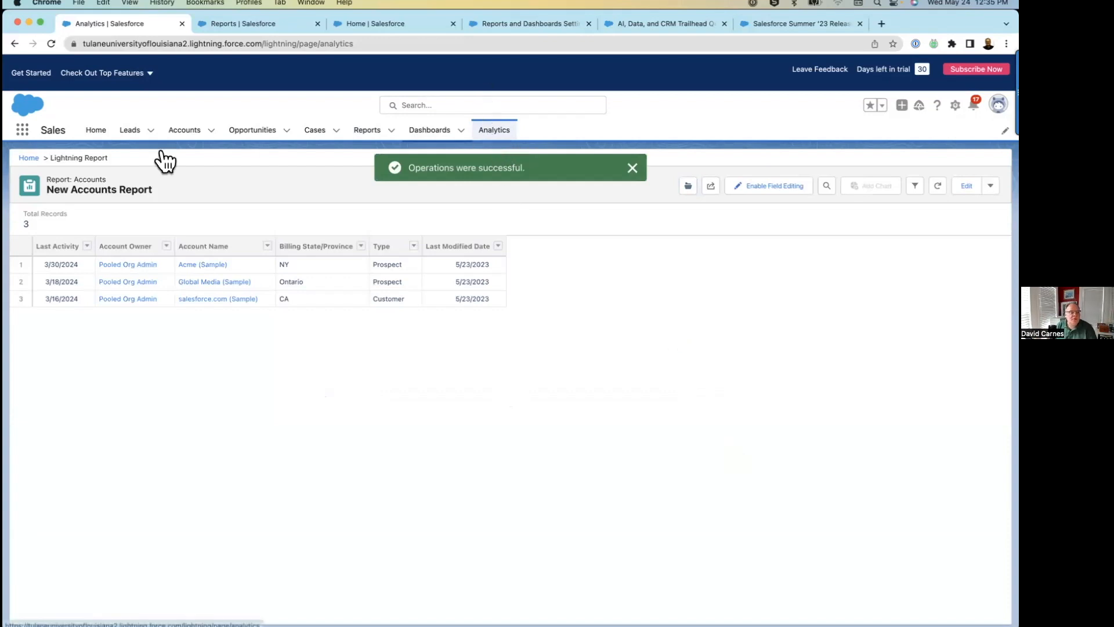
Return to Analytics Home and open the Marketing Analysis collection to review its items.
click(25, 158)
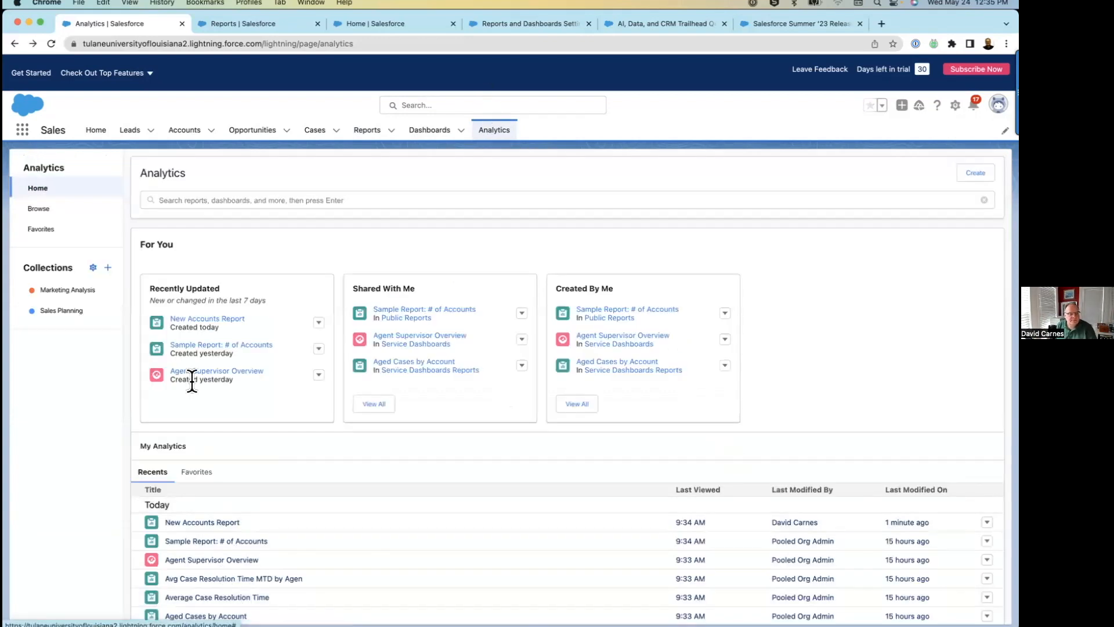
click(66, 292)
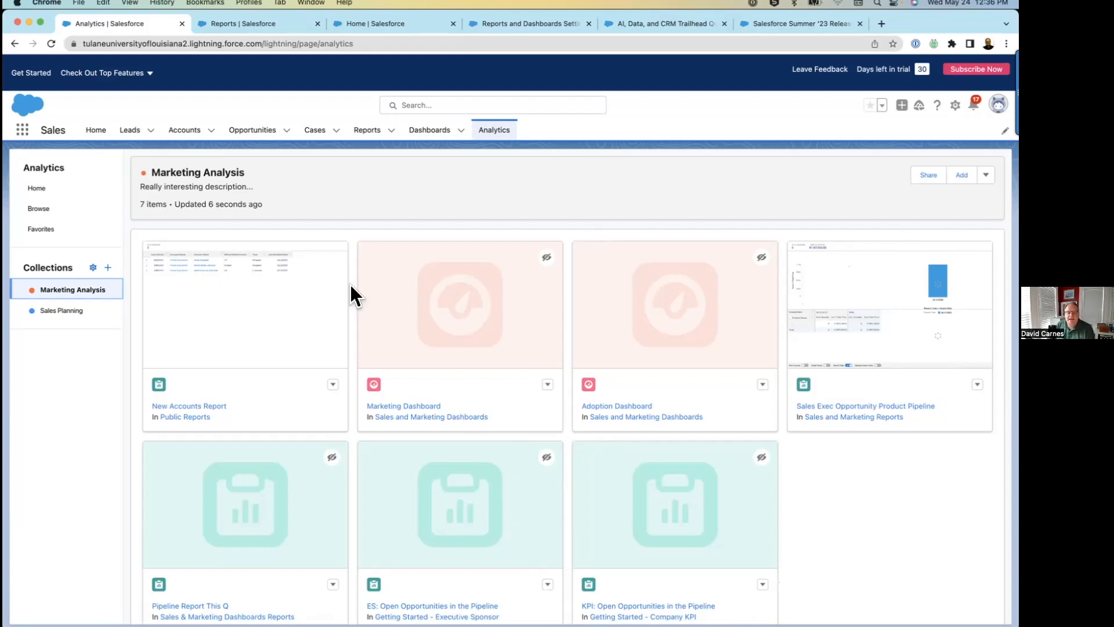
click(424, 191)
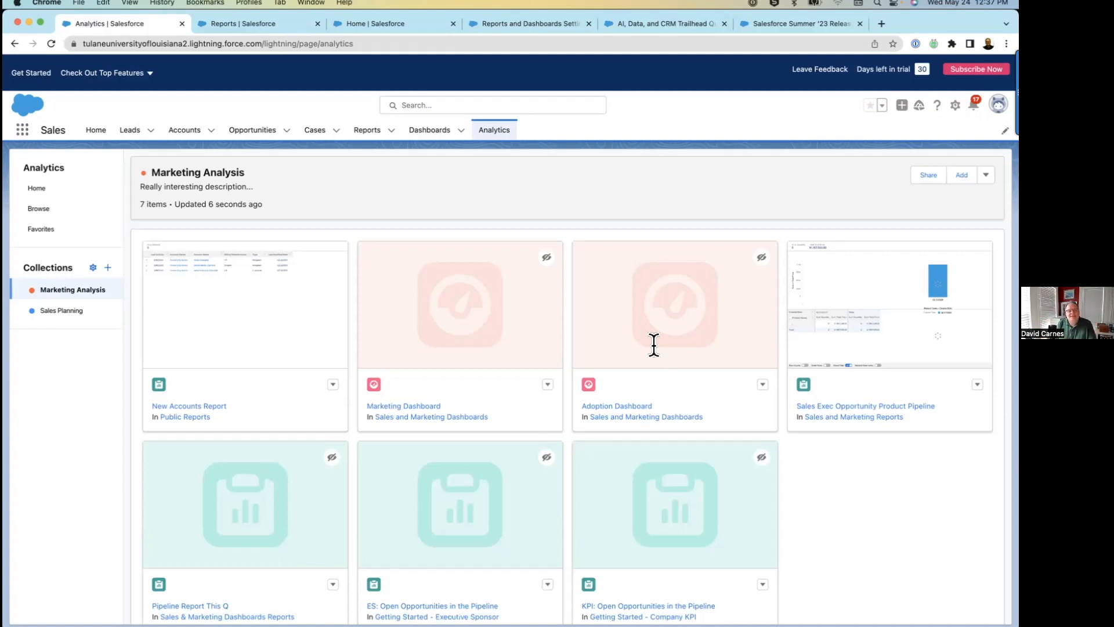
Review the recent reports list and the report type categories offered for a new report.
click(364, 131)
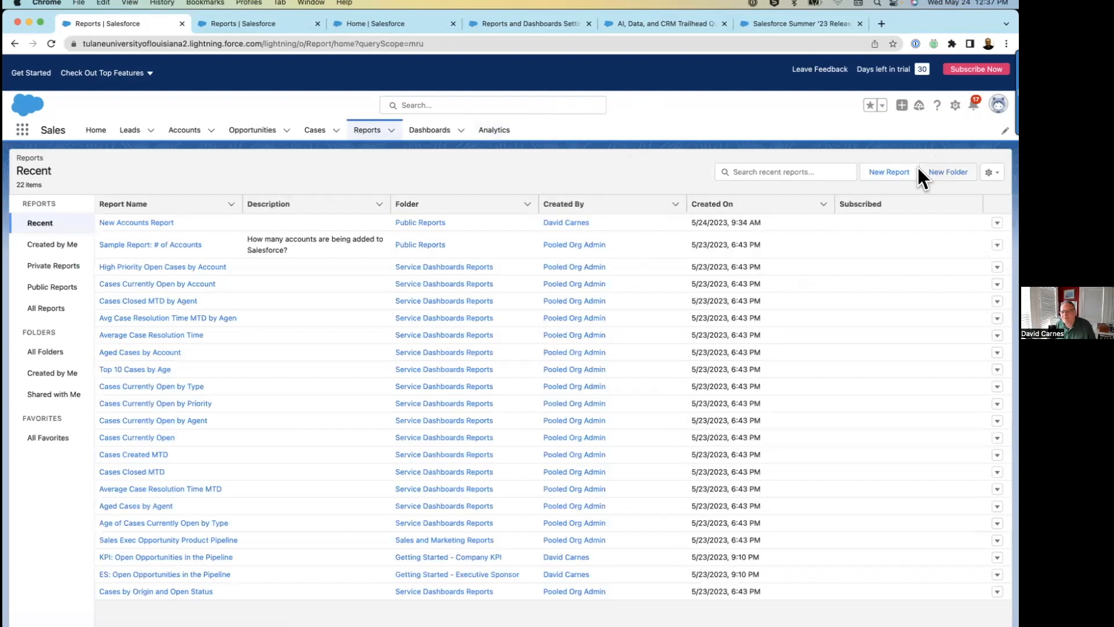
click(894, 172)
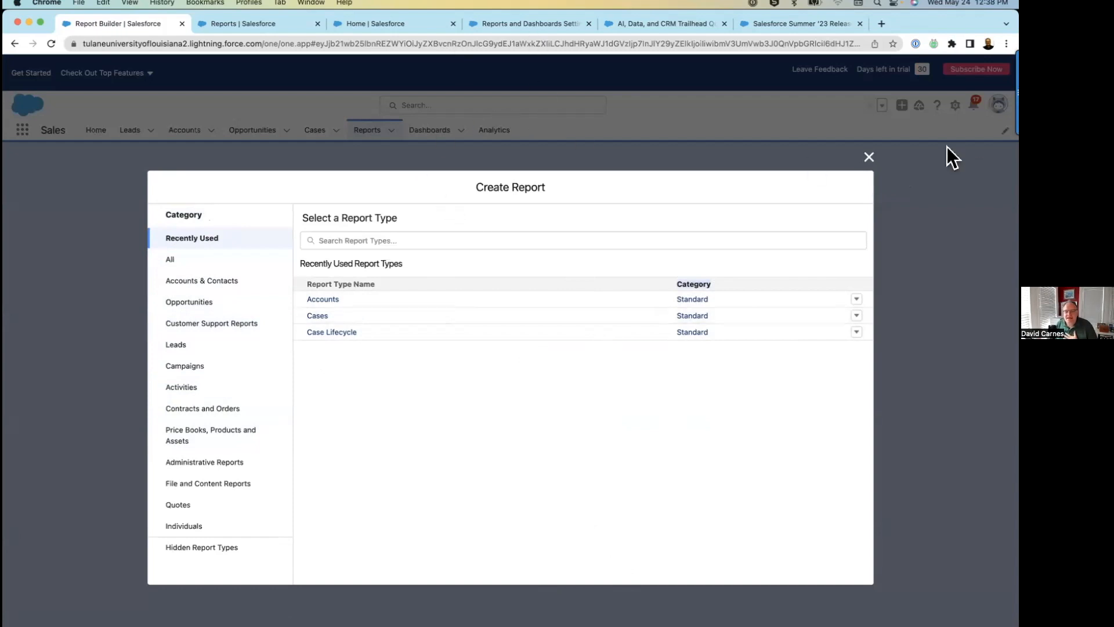
click(865, 155)
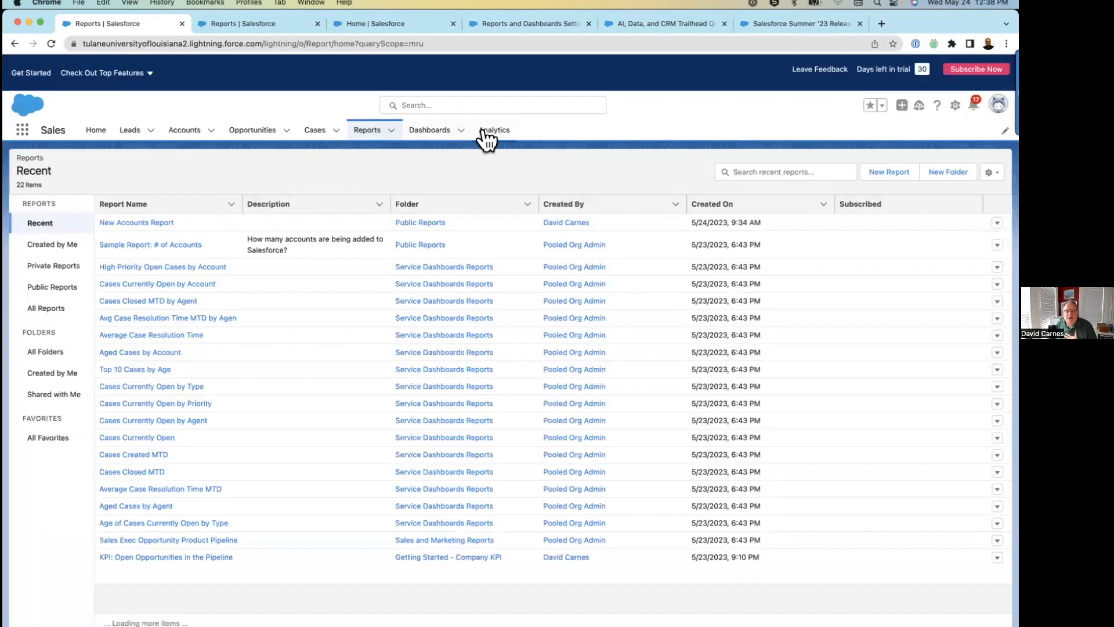
Return to the Marketing Analysis collection and move the Sales Exec Opportunity Product Pipeline report to second place, ahead of Marketing Dashboard.
click(490, 131)
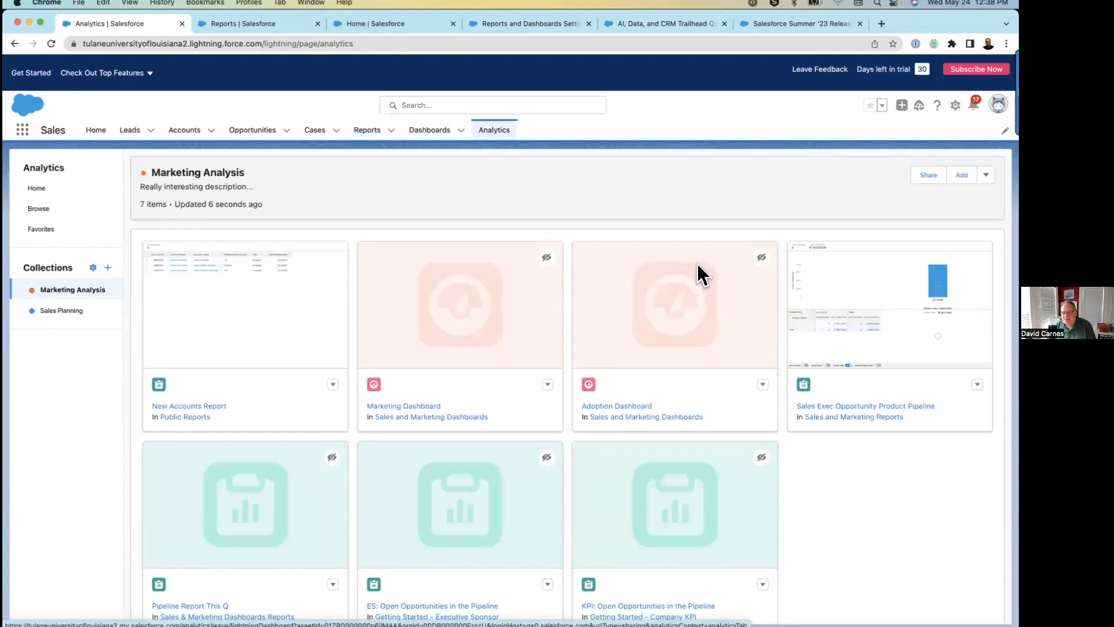
drag(875, 259, 455, 405)
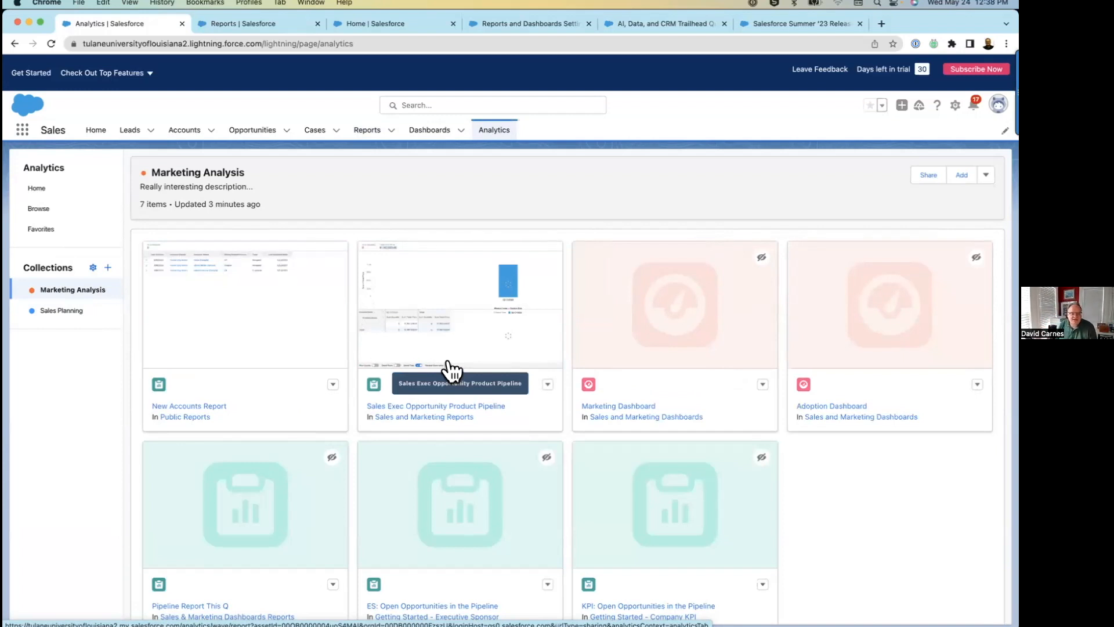
scroll(566, 491, down, 1)
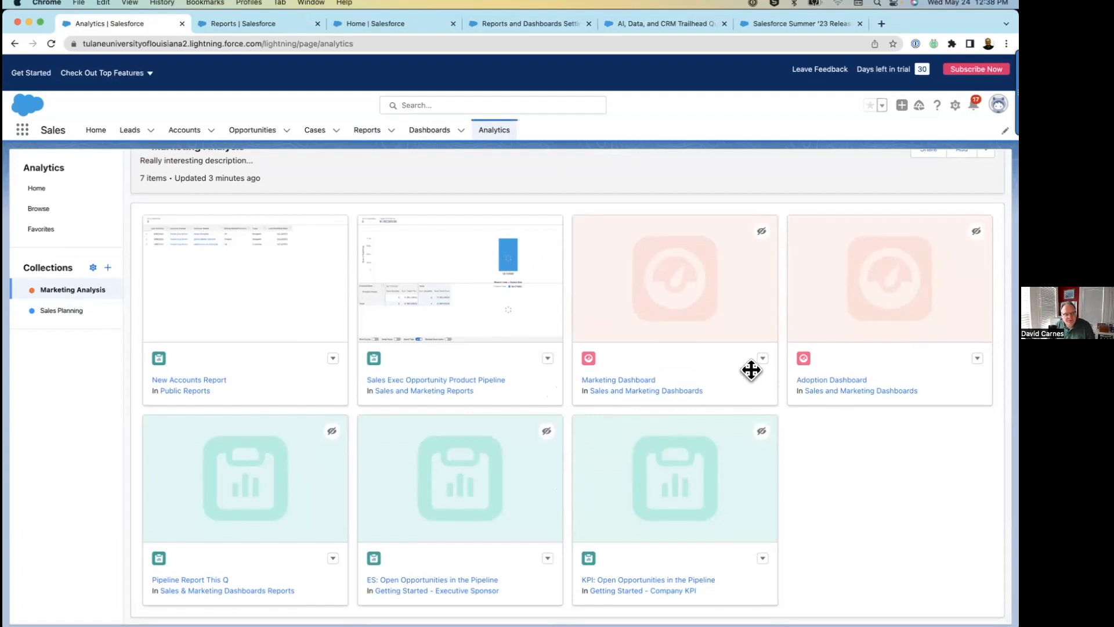
Open the sharing settings of the Marketing Analysis collection and list the recipient types it can be shared with.
key(super+Tab)
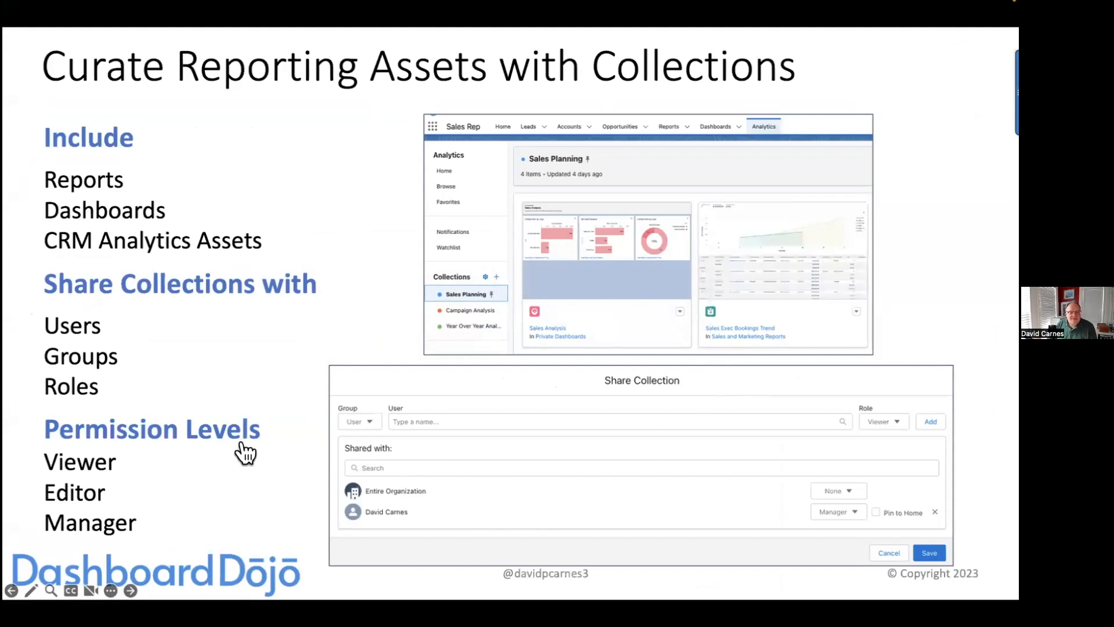
key(super+Tab)
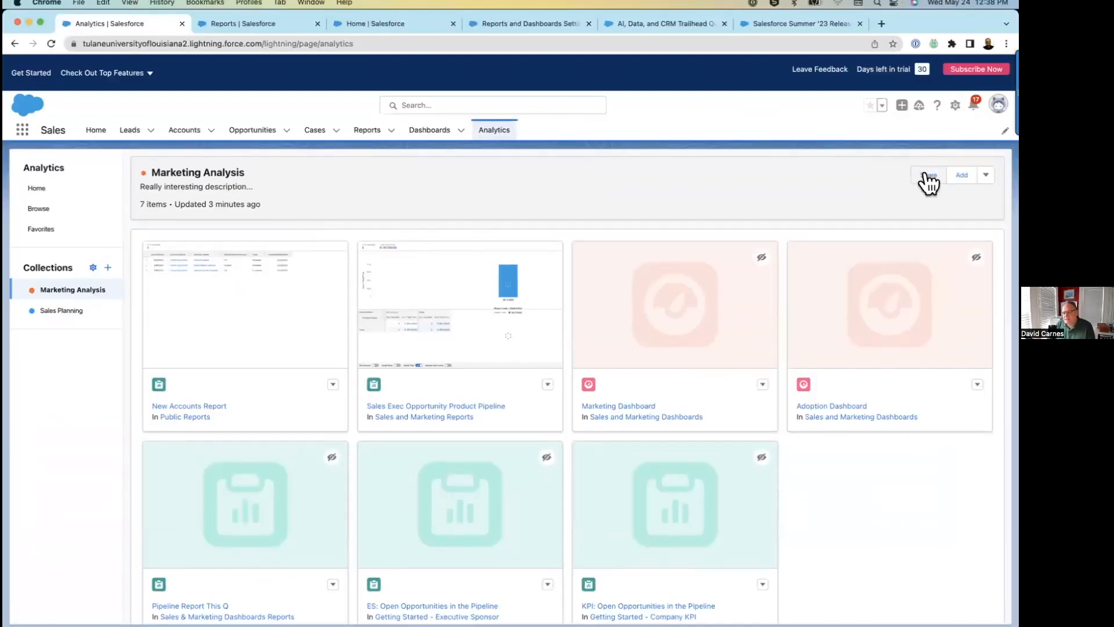
click(928, 174)
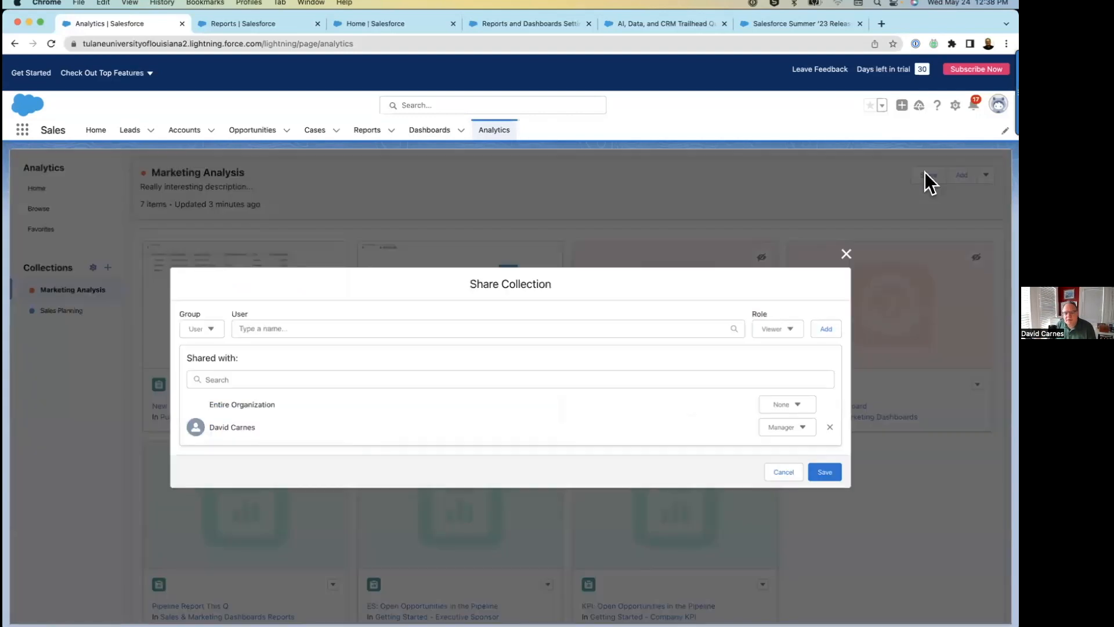
click(210, 329)
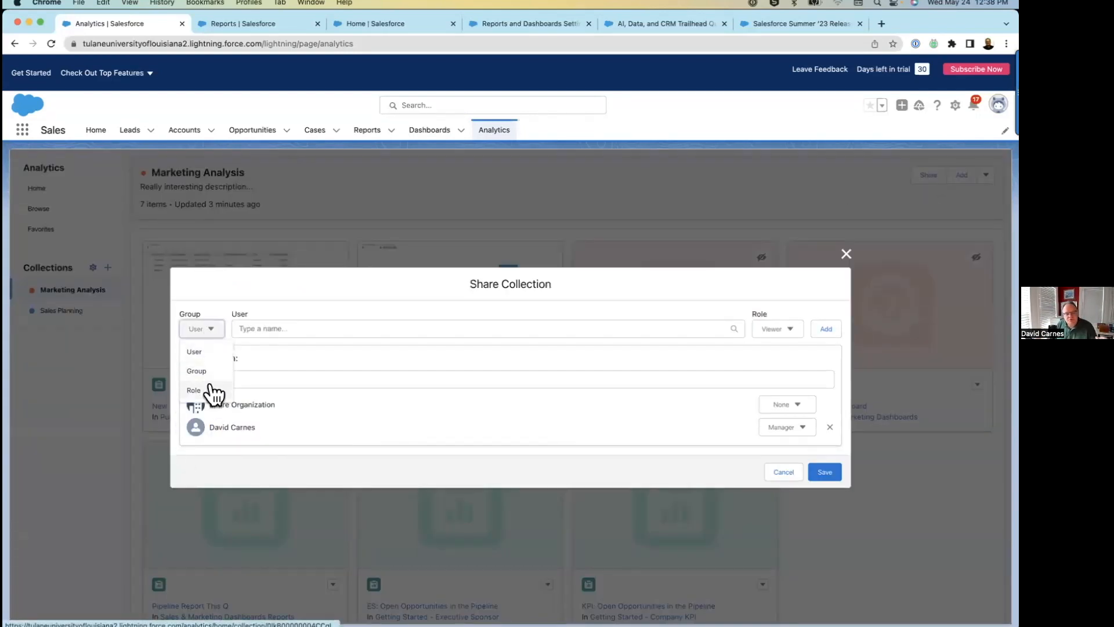
Search for a user to share the Marketing Analysis collection with, trying several search terms and clearing each one.
click(297, 327)
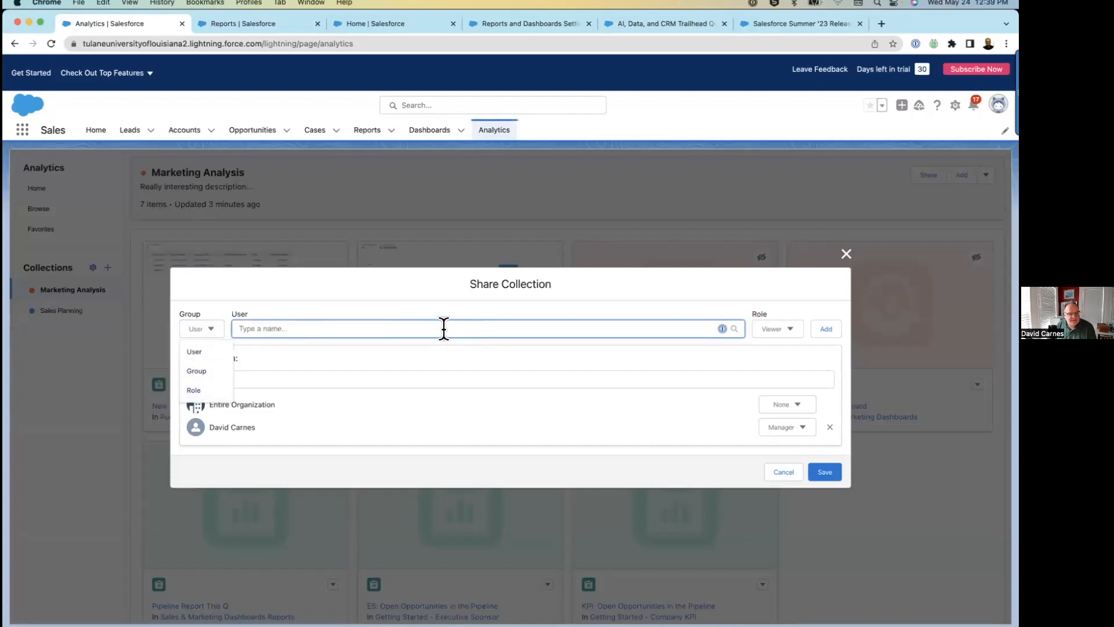
text(asd)
key(BackSpace)
key(BackSpace)
key(BackSpace)
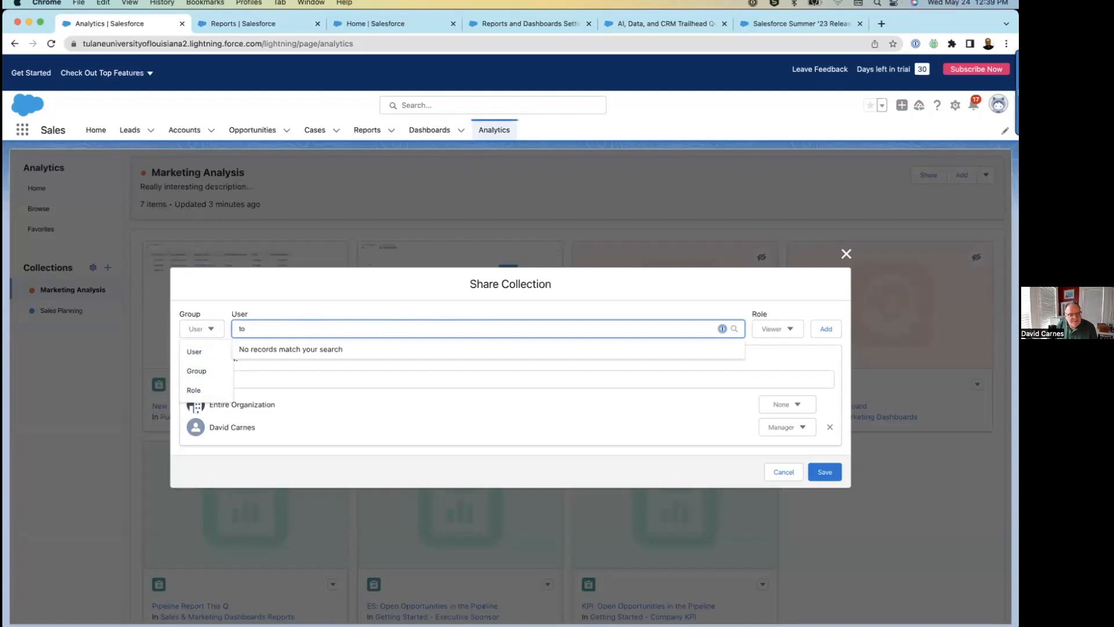
text(as)
key(BackSpace)
key(BackSpace)
text(asd)
key(BackSpace)
key(BackSpace)
key(BackSpace)
Change the recipient type to Role, search for a "sales" role, and clear the search.
click(193, 390)
click(283, 311)
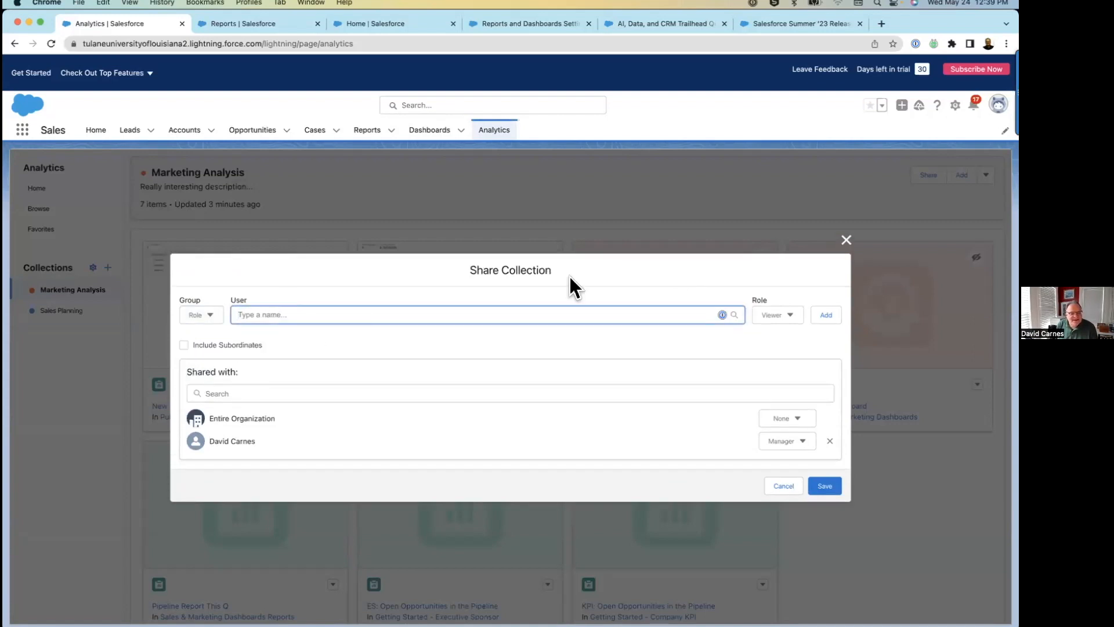
text(sales)
key(BackSpace)
key(BackSpace)
key(BackSpace)
key(BackSpace)
key(BackSpace)
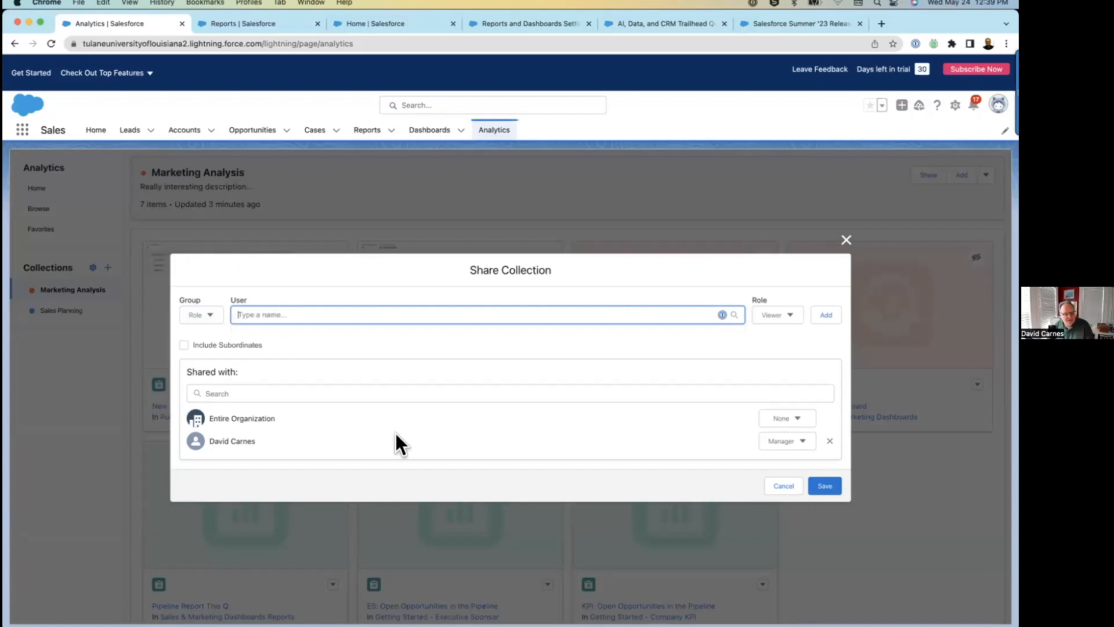
Review the recipient types again and the access levels offered for Entire Organization, leaving both unchanged.
click(214, 317)
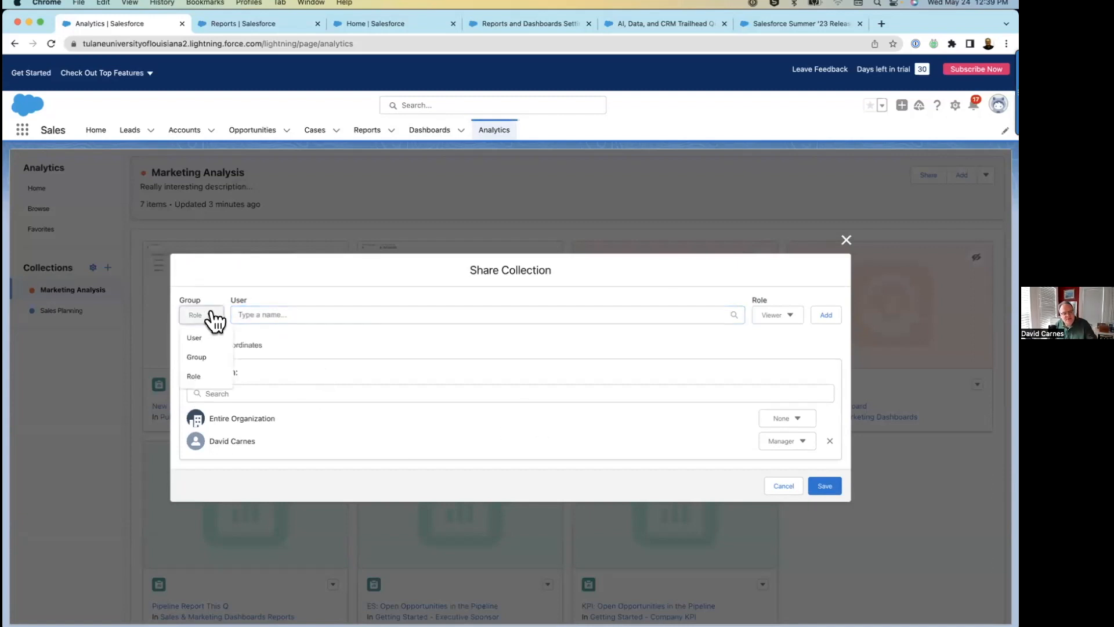
click(380, 357)
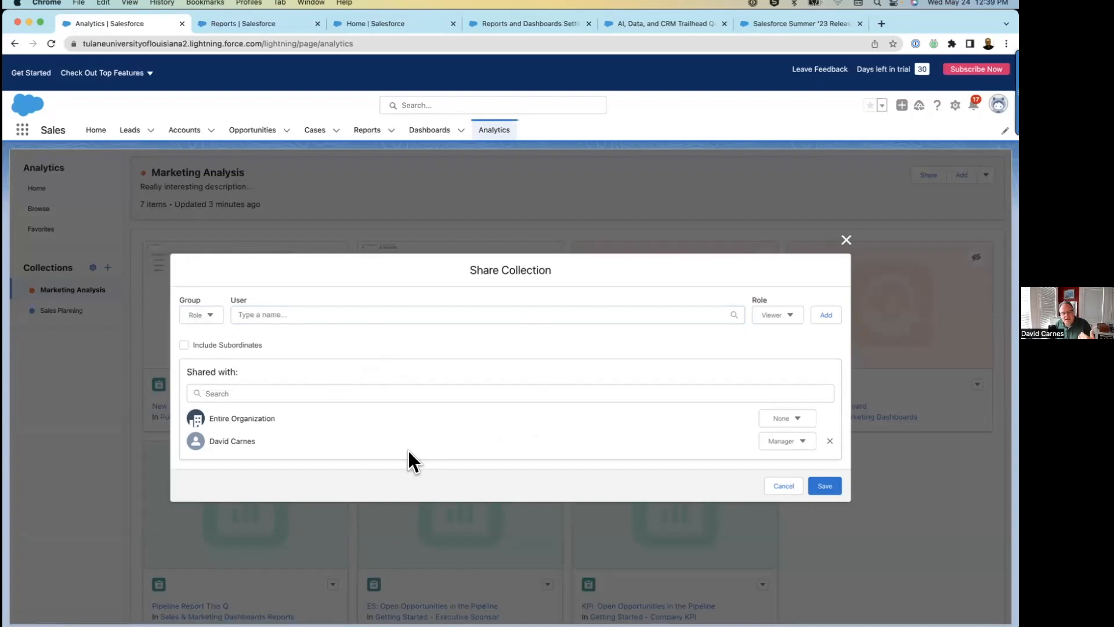
drag(211, 416, 287, 420)
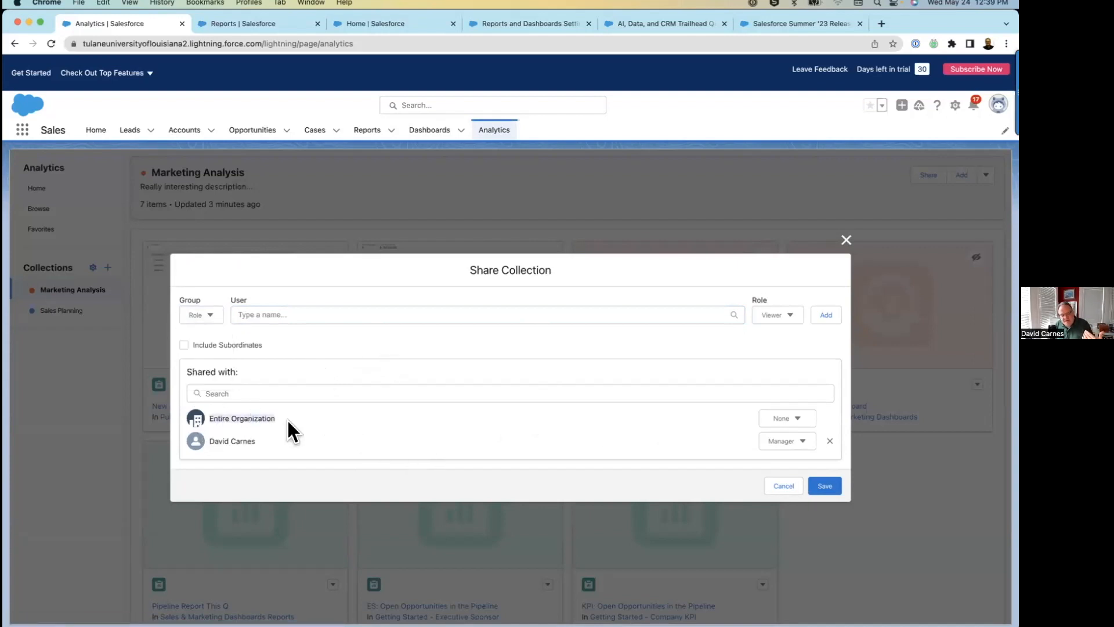
click(799, 420)
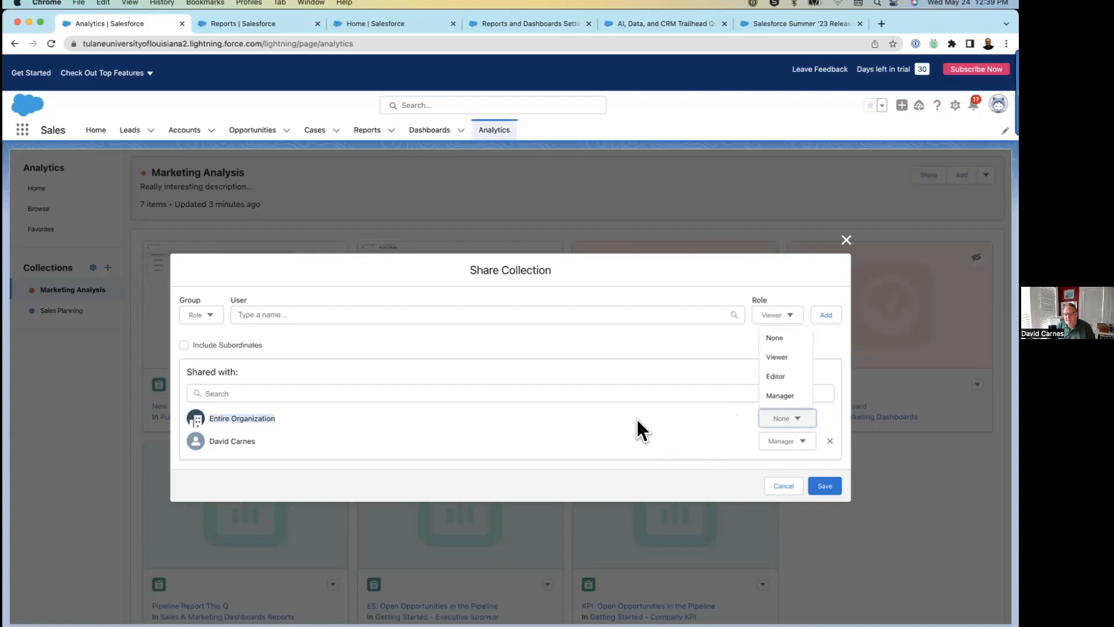
click(593, 419)
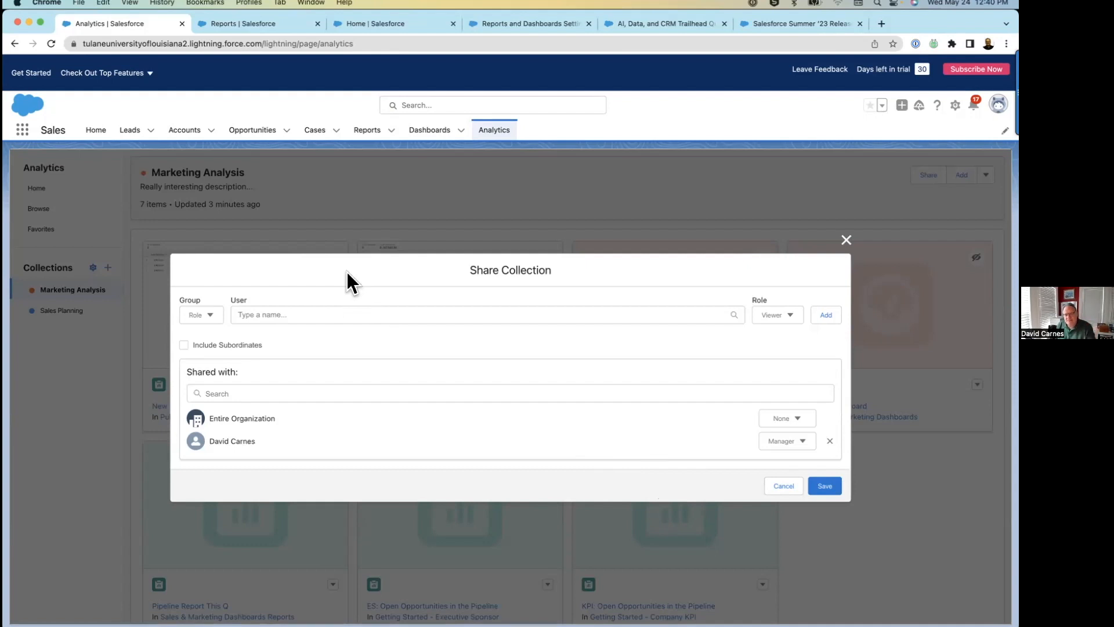
click(210, 315)
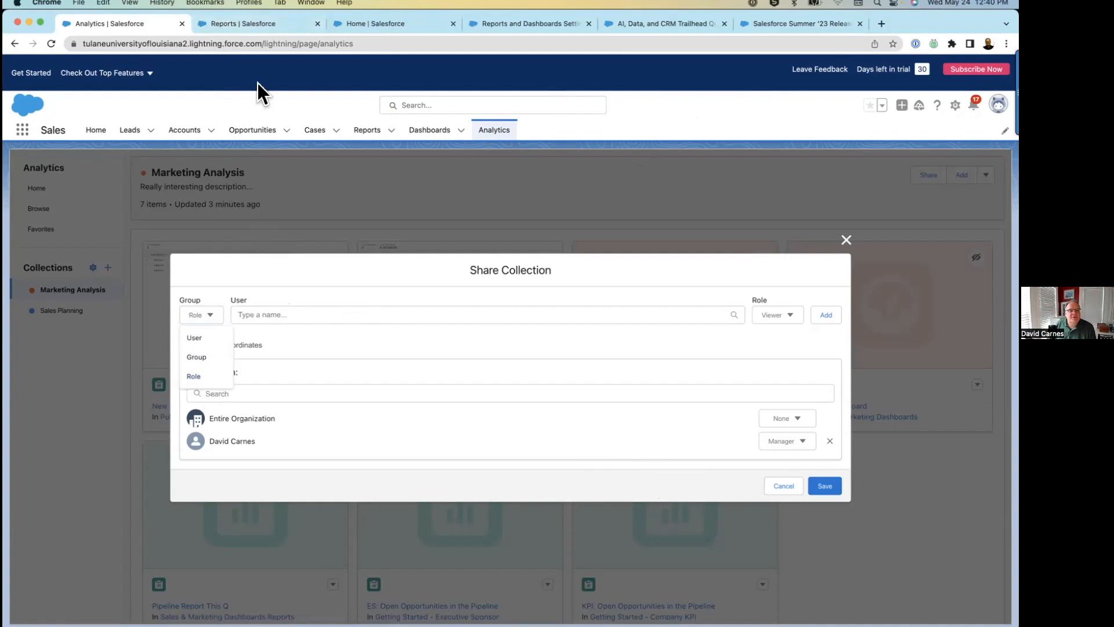
Open the Roles page under Users in Setup and examine the organization's role hierarchy.
click(370, 25)
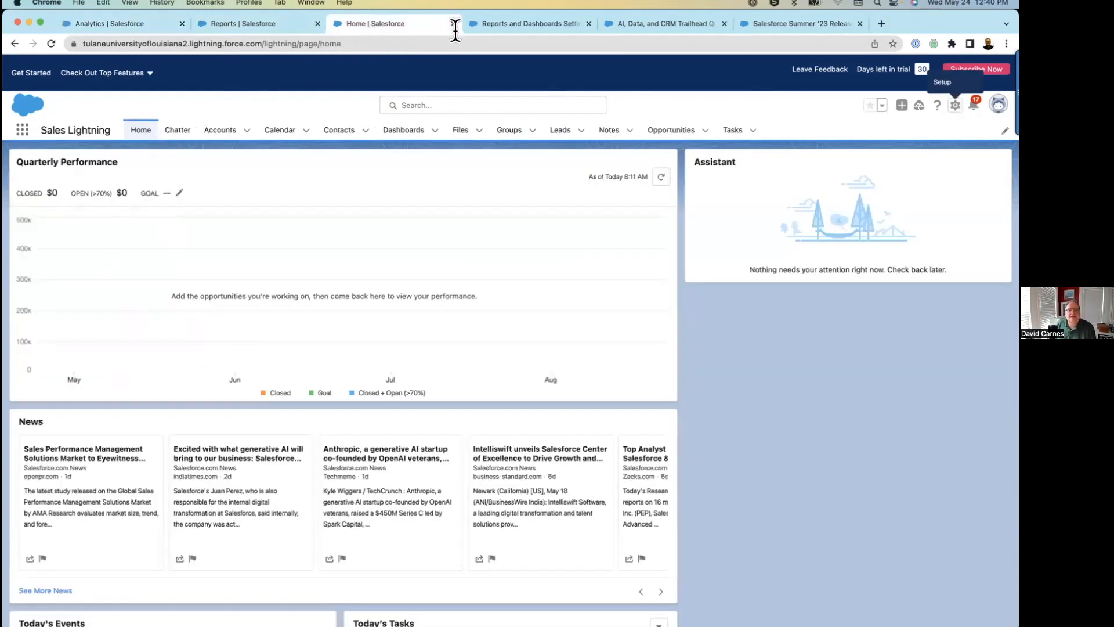
click(515, 23)
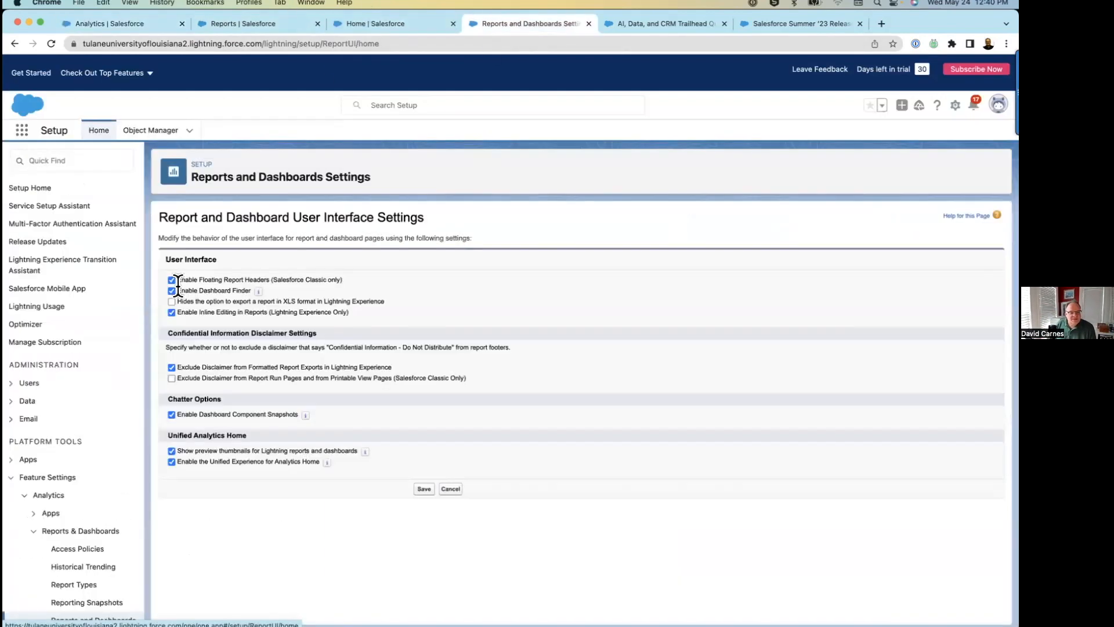
scroll(87, 343, down, 3)
click(24, 314)
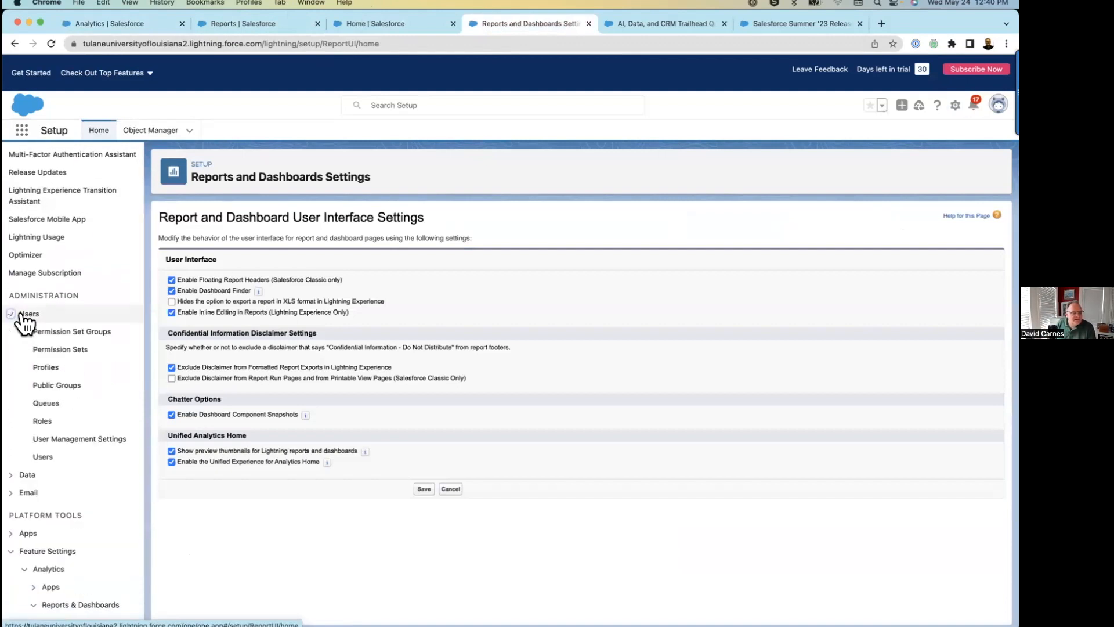
click(44, 423)
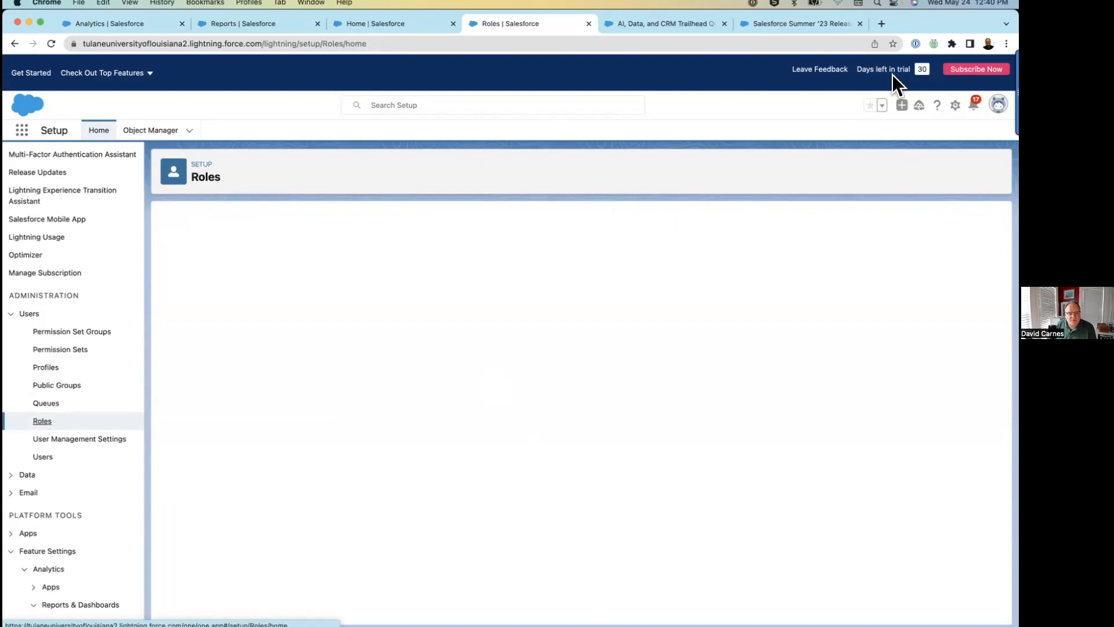
click(579, 442)
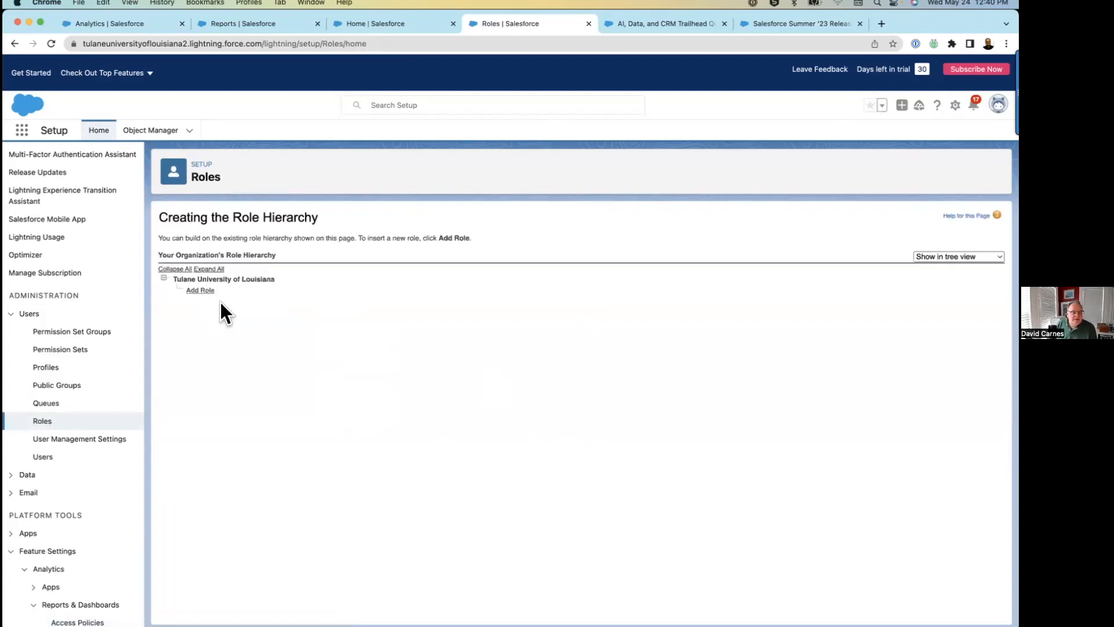
drag(258, 278, 161, 290)
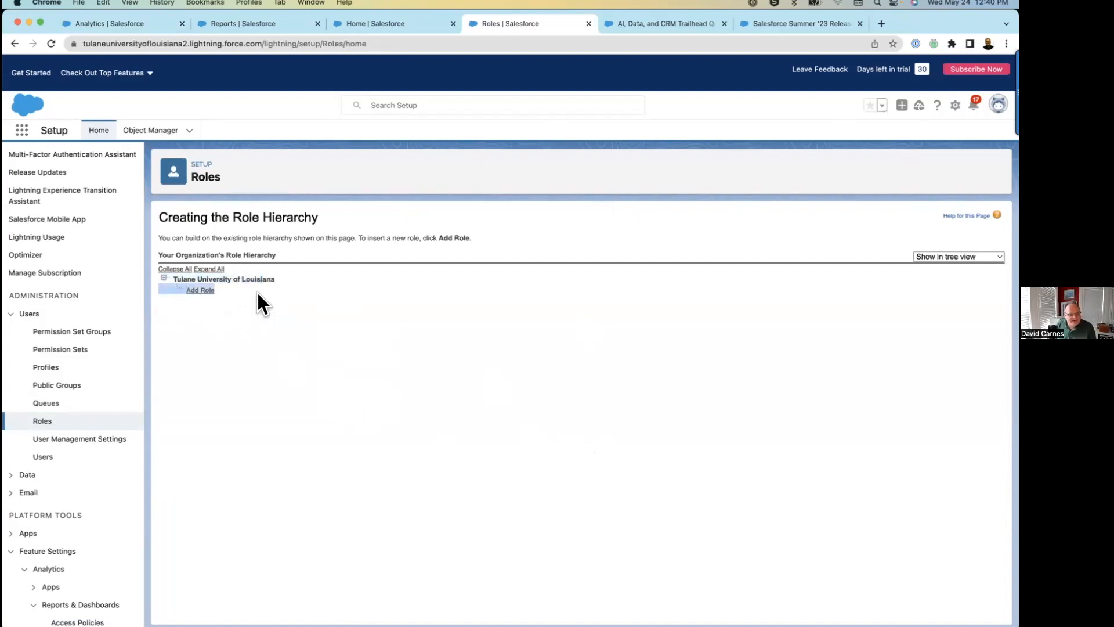
Add a role labelled CEO directly under the organization in the hierarchy and save it.
click(203, 290)
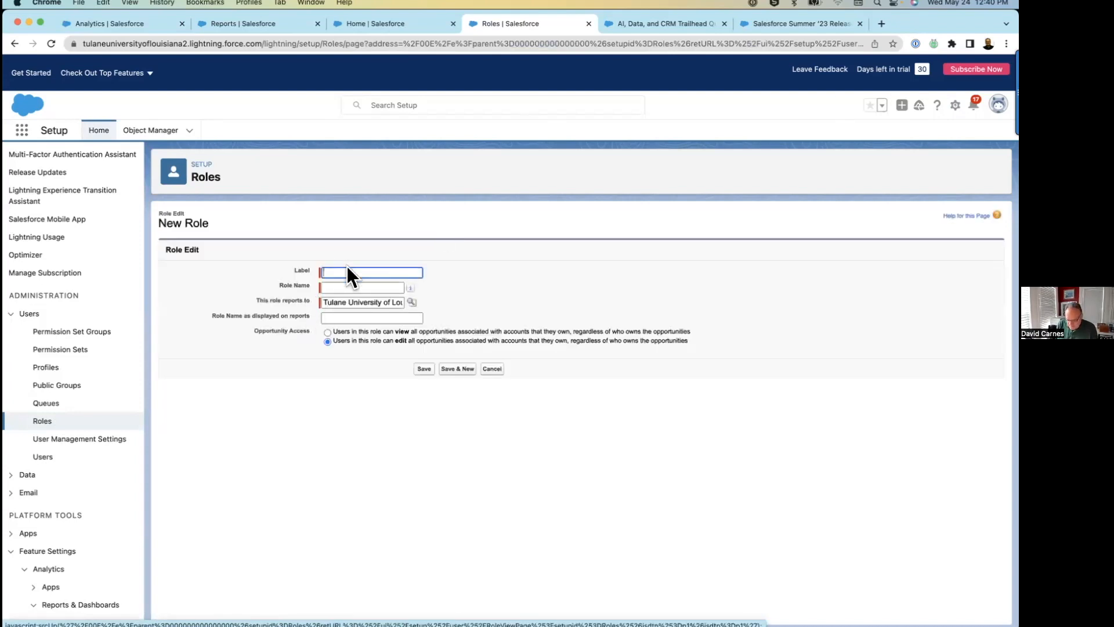
text(CEO)
key(Tab)
click(424, 369)
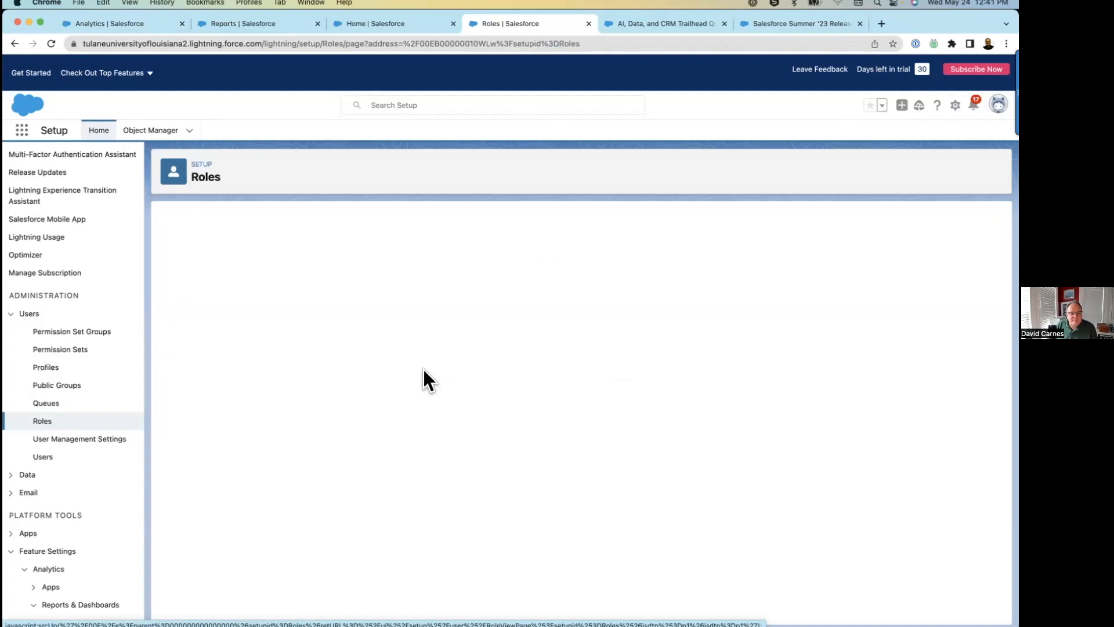
Reopen sharing for the Marketing Analysis collection, search for the "ceo" role, and review the access levels for a new recipient before closing.
click(120, 24)
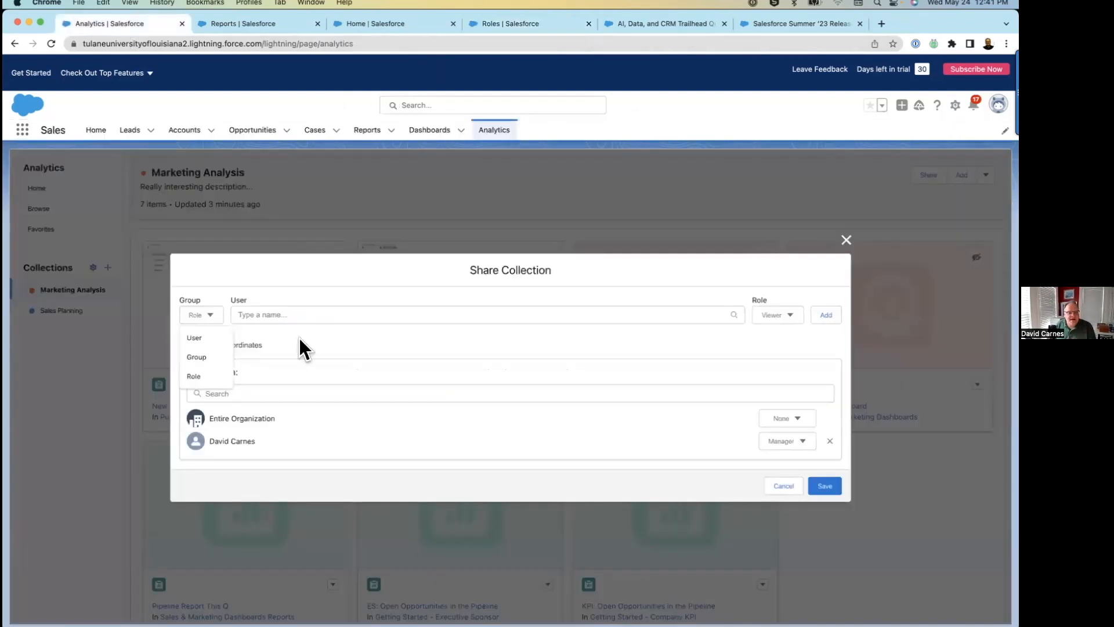
click(796, 487)
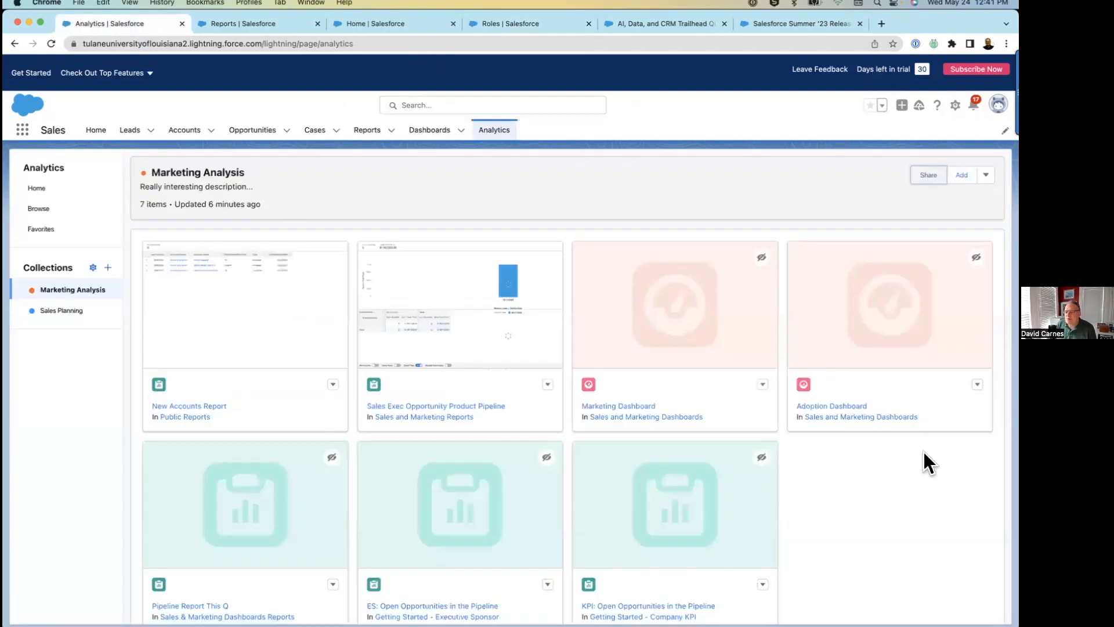
click(928, 175)
click(214, 329)
click(207, 390)
click(257, 315)
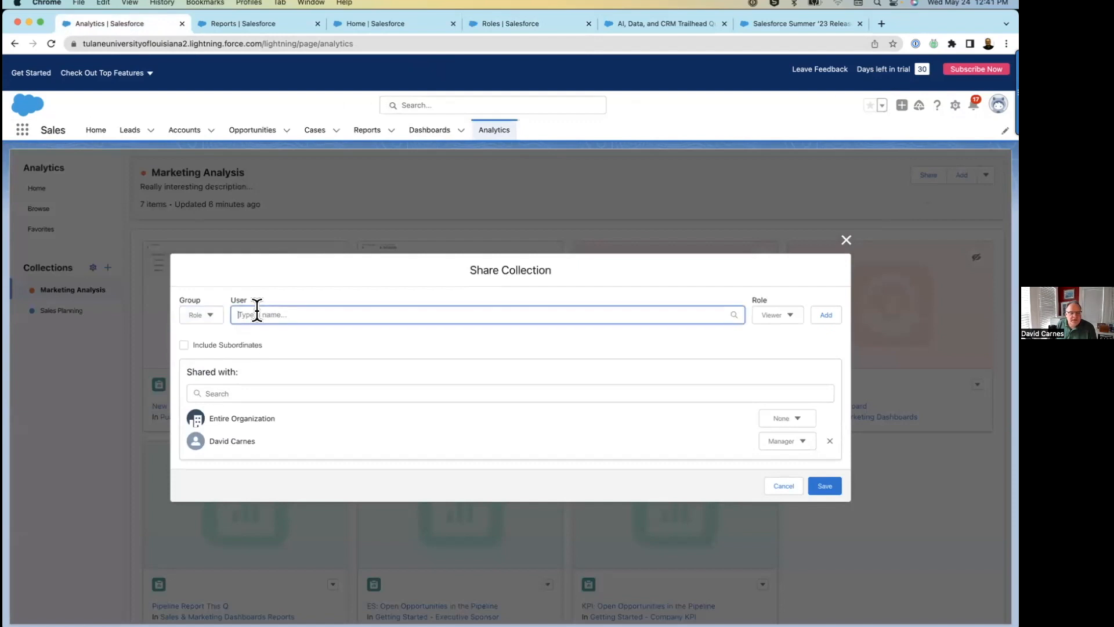
text(ce)
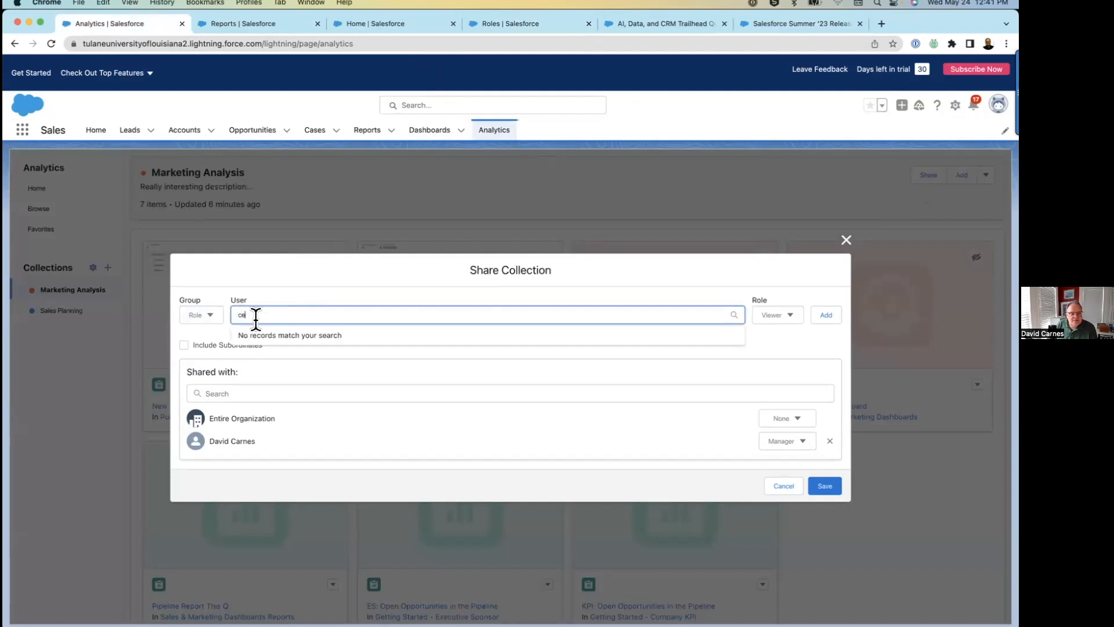
text(o)
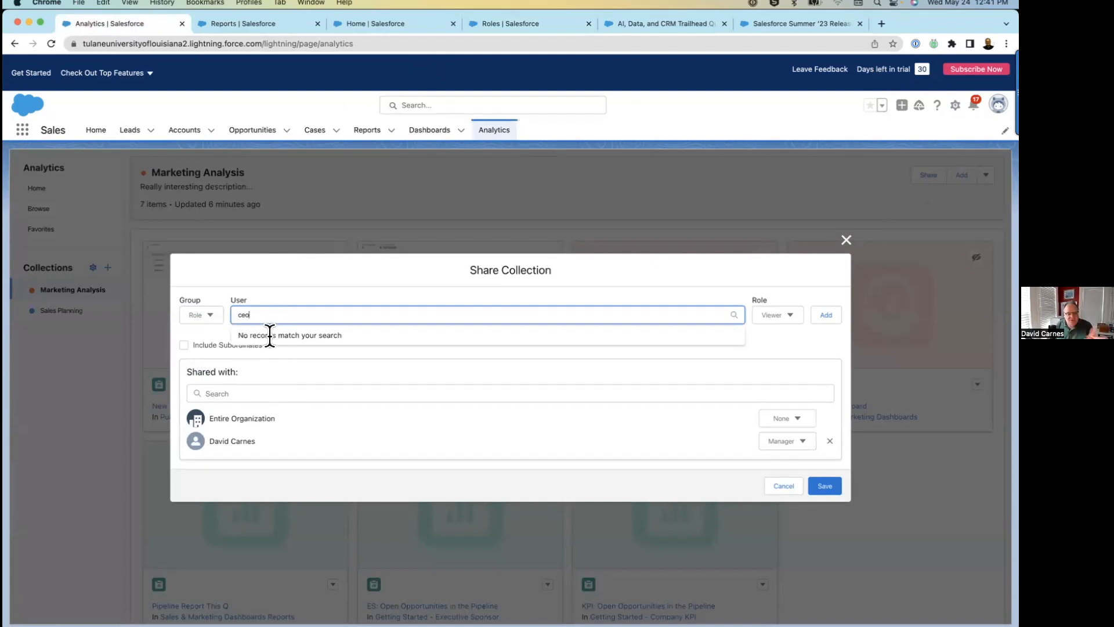
click(252, 340)
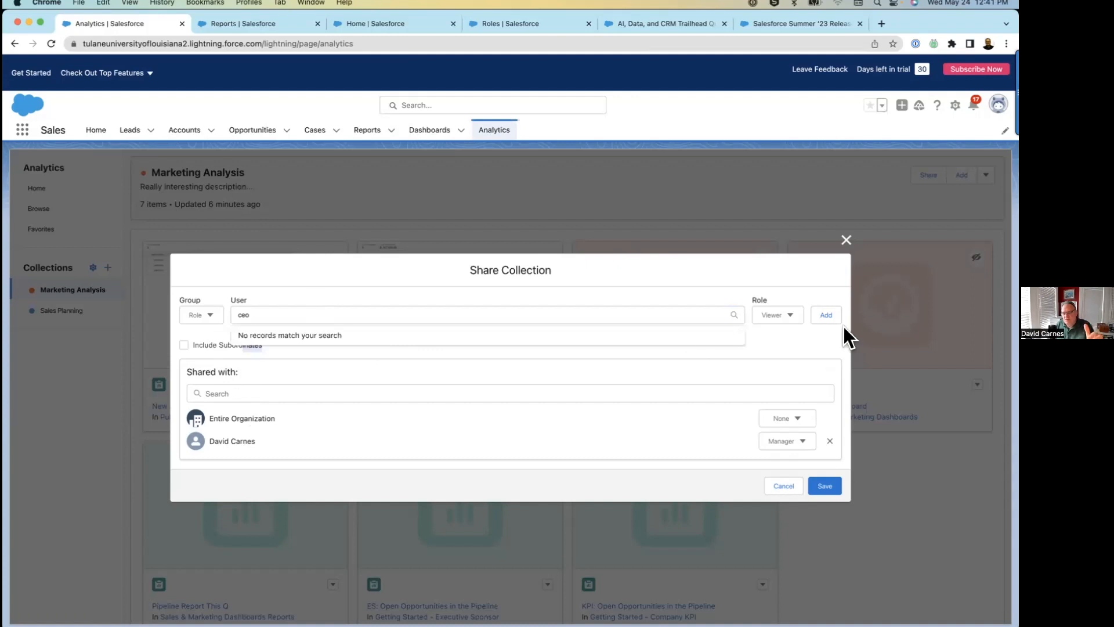
click(782, 317)
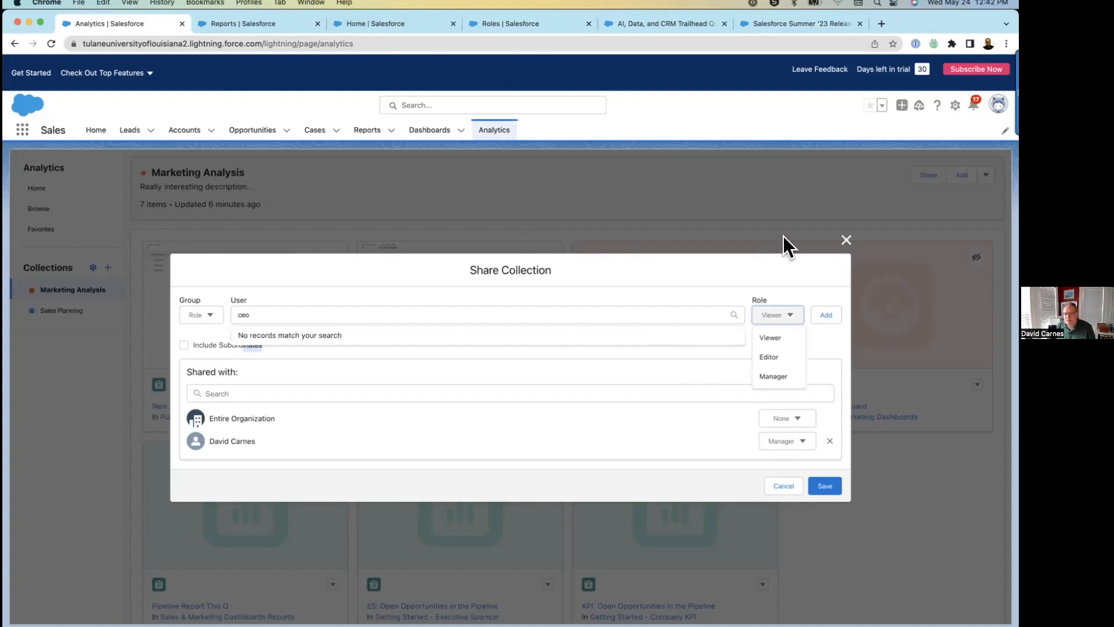
click(845, 240)
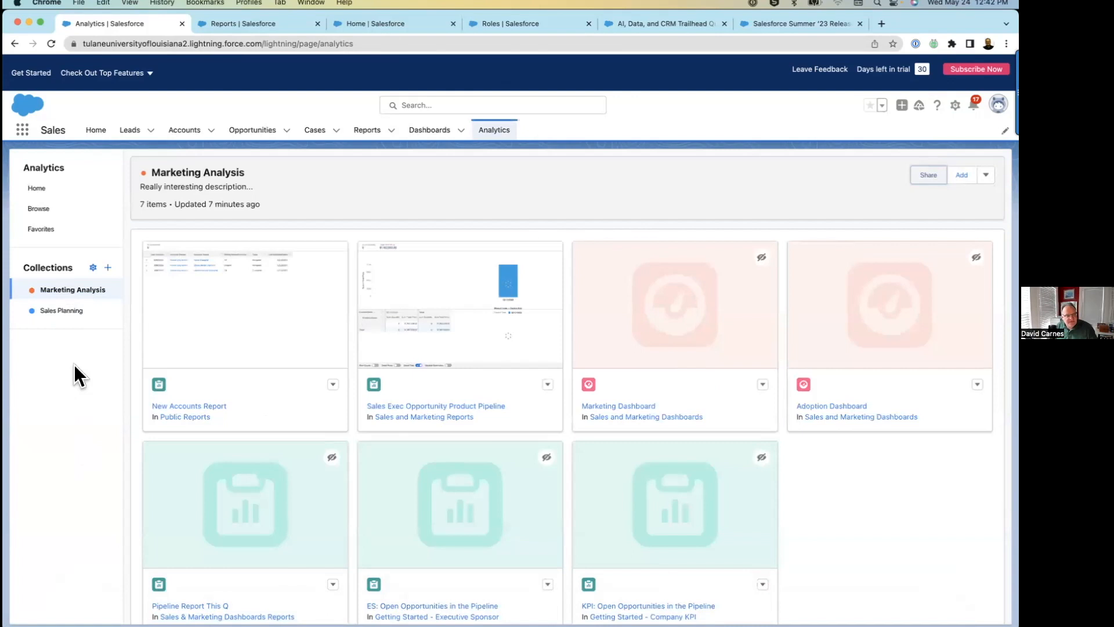
Create a new collection named "Stuff I like" with the color green.
click(108, 267)
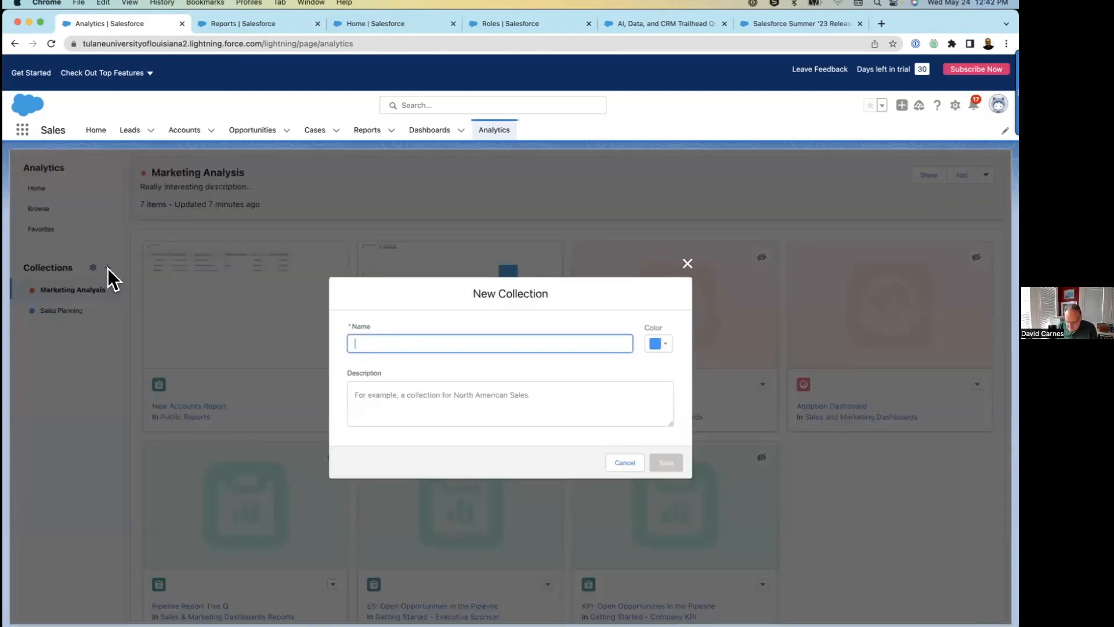
text(Stuff I like)
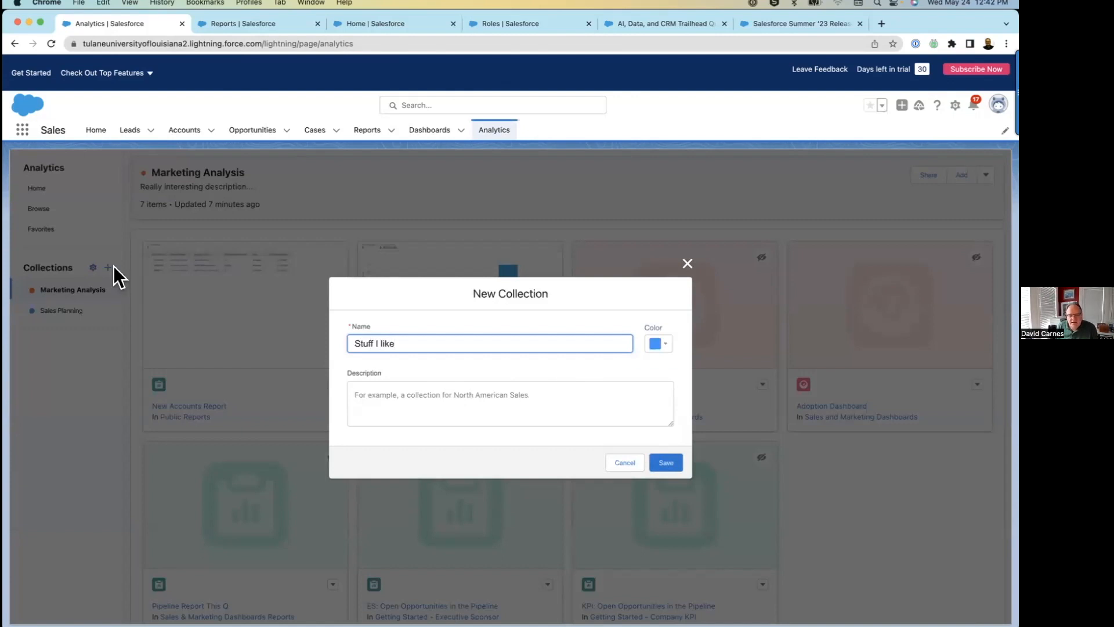
click(665, 346)
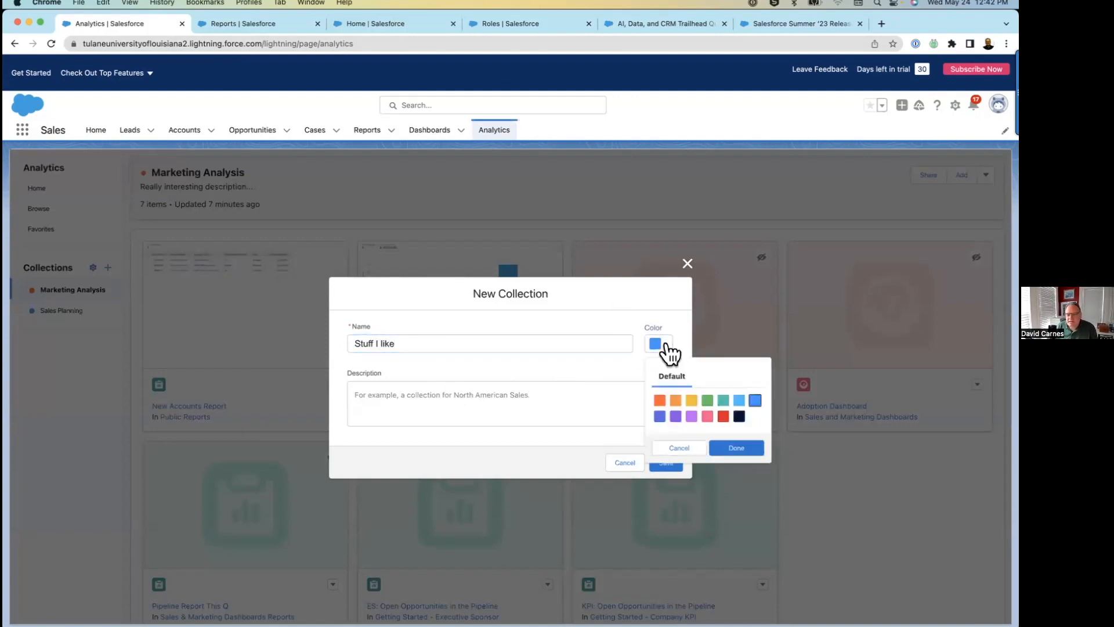
click(707, 400)
click(735, 449)
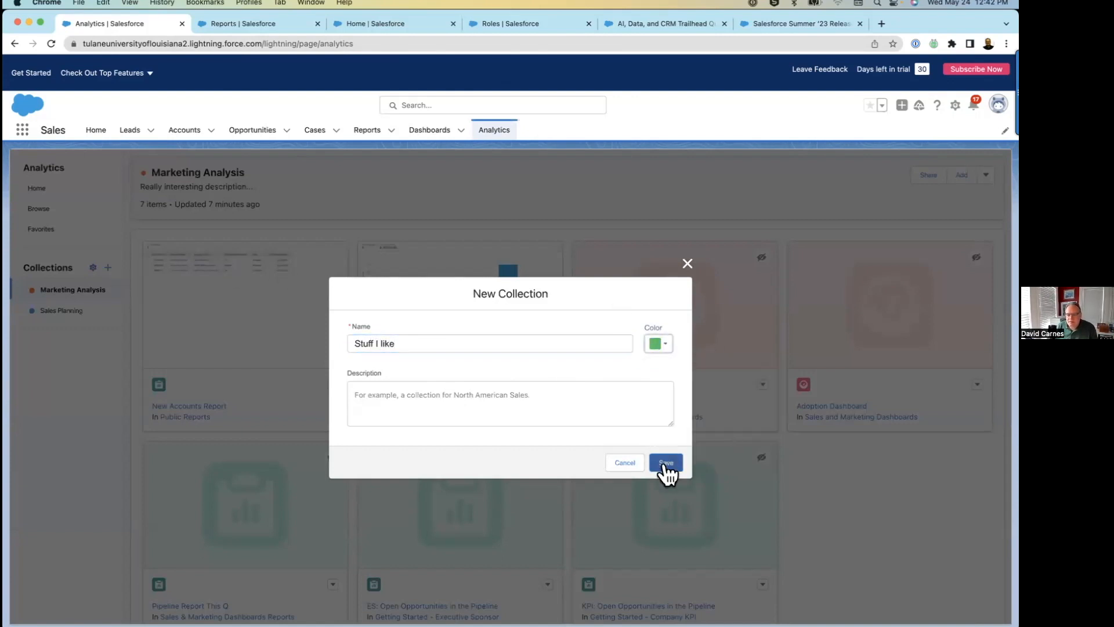
click(665, 464)
Create a new collection named "Really, really boring stuff" with the color teal.
click(108, 268)
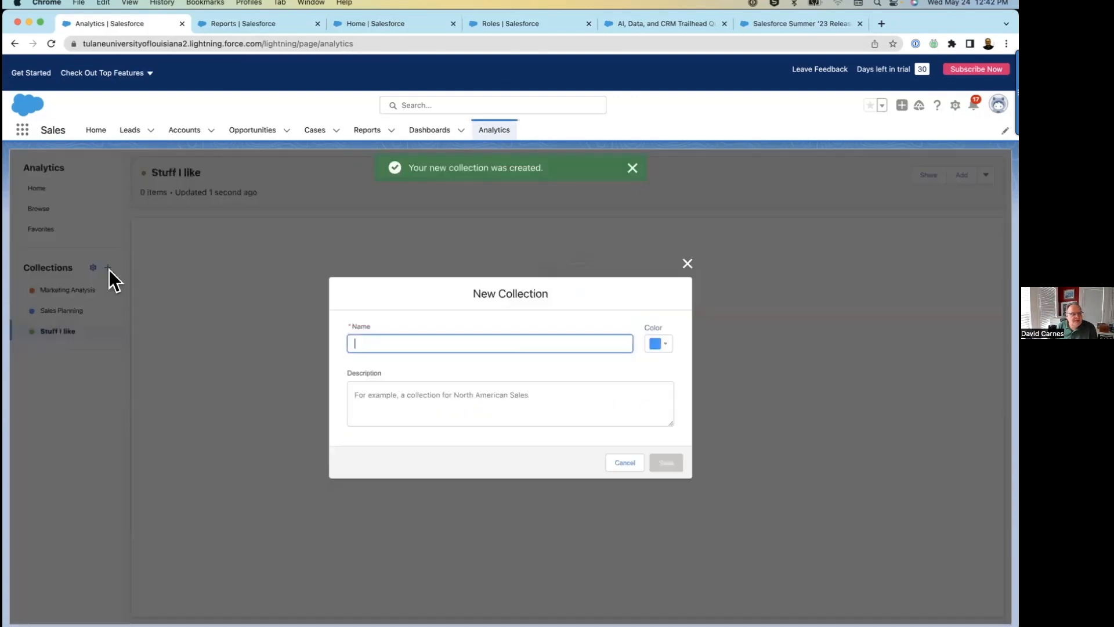
text(R)
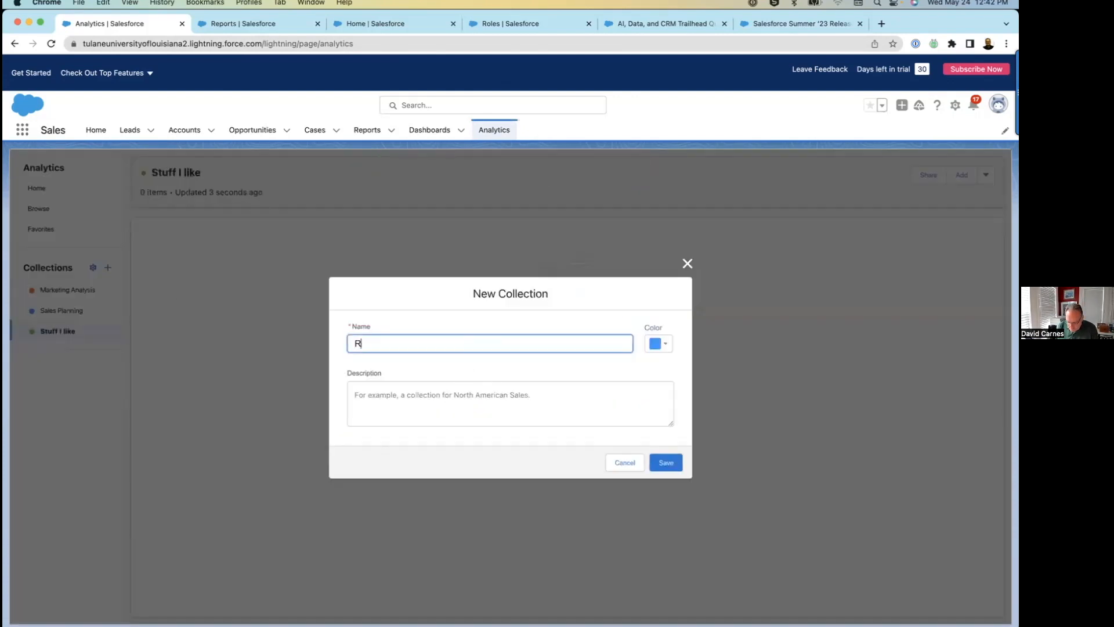
text(eally, really boring stuff)
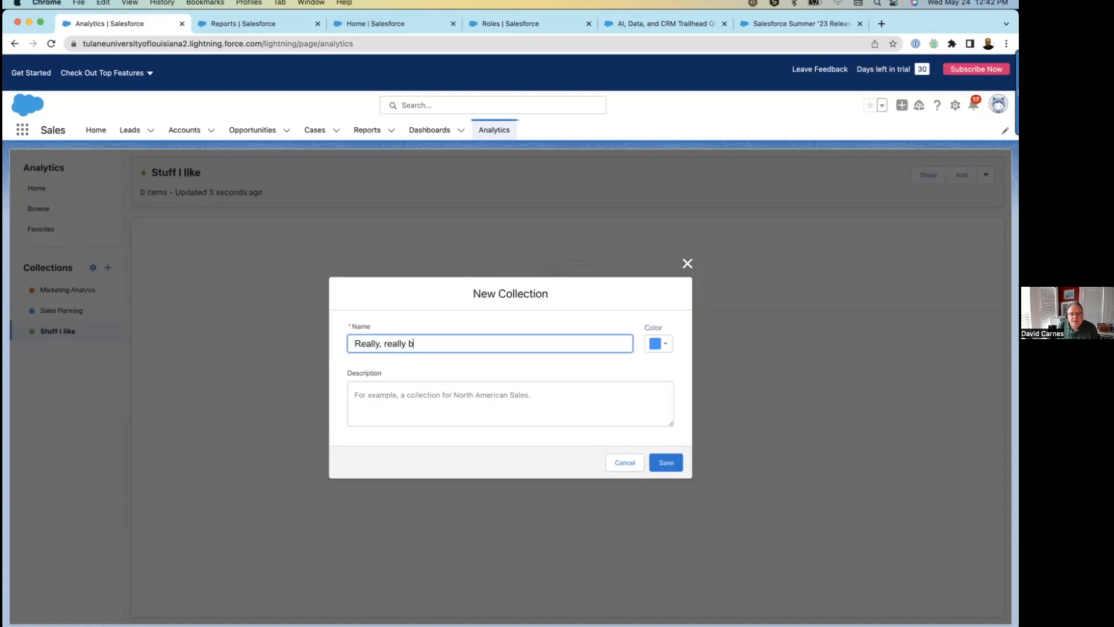
click(664, 346)
click(719, 402)
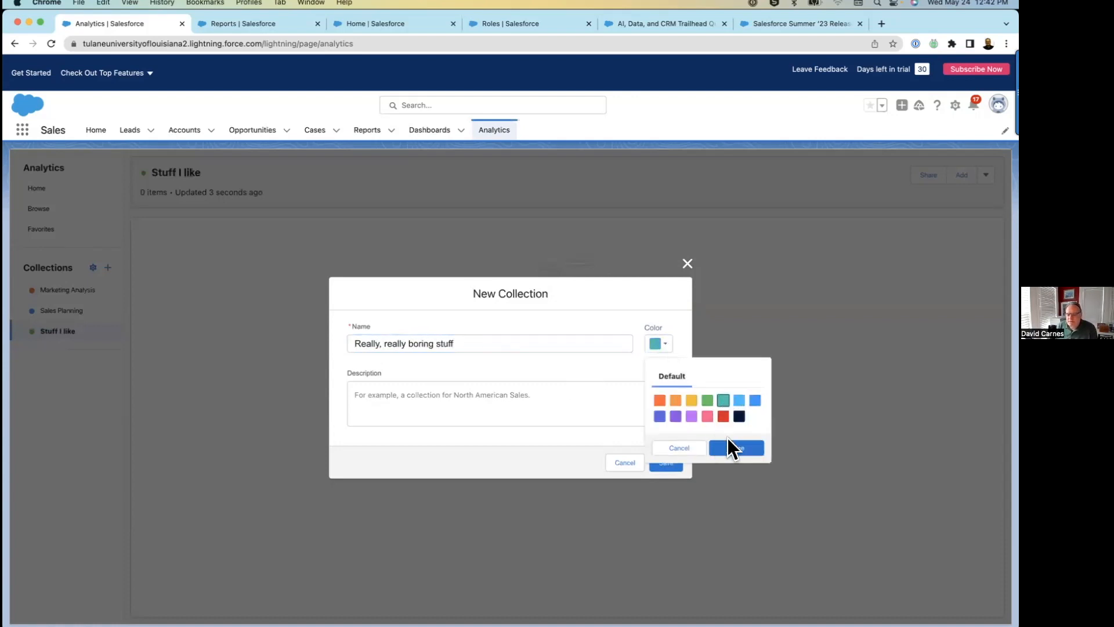
click(728, 447)
click(656, 464)
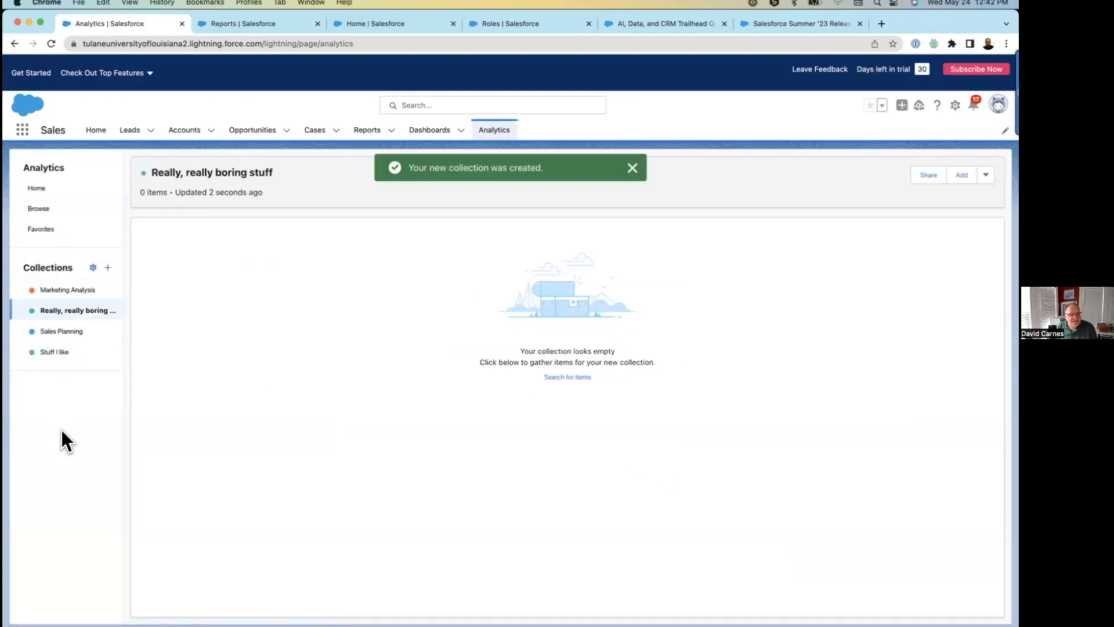
Hide the "Really, really boring stuff" collection from the navigation through the collection management settings and save.
click(93, 268)
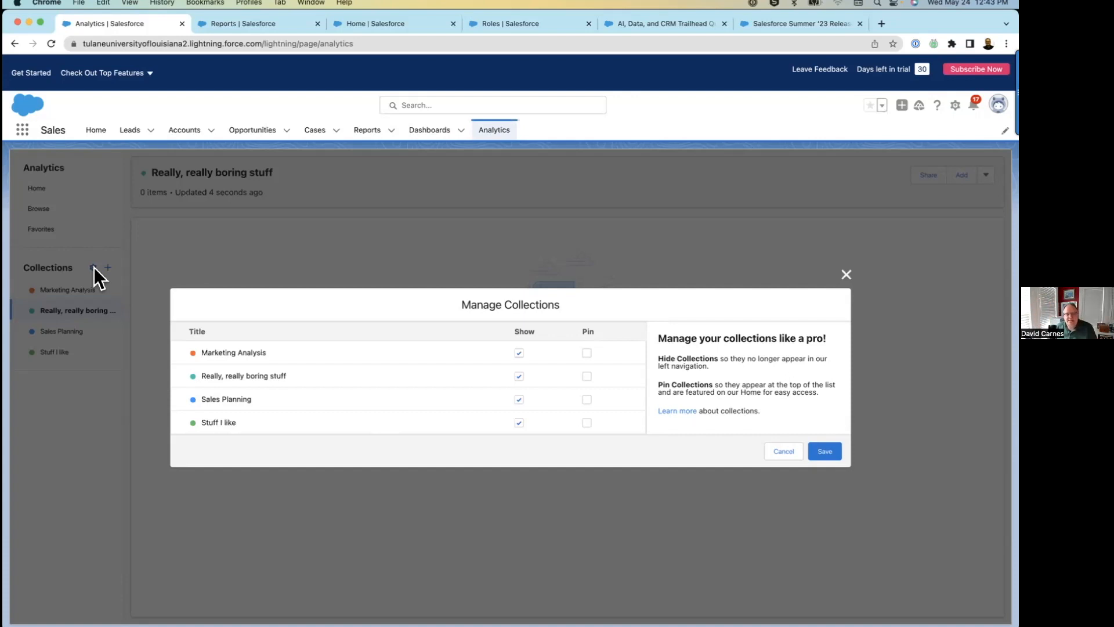
click(520, 420)
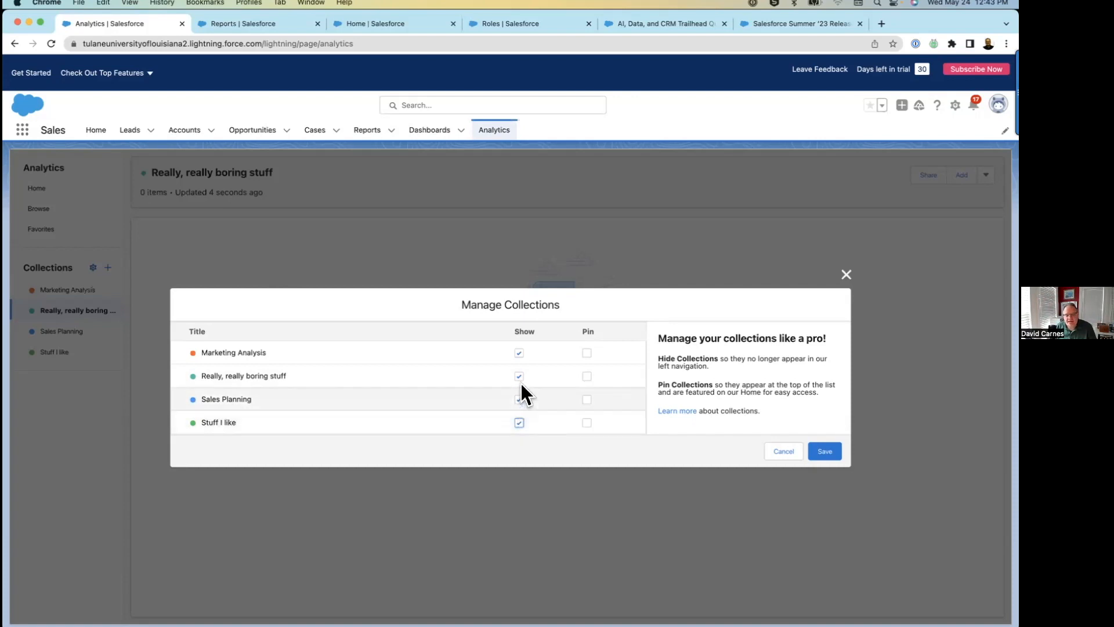
click(519, 374)
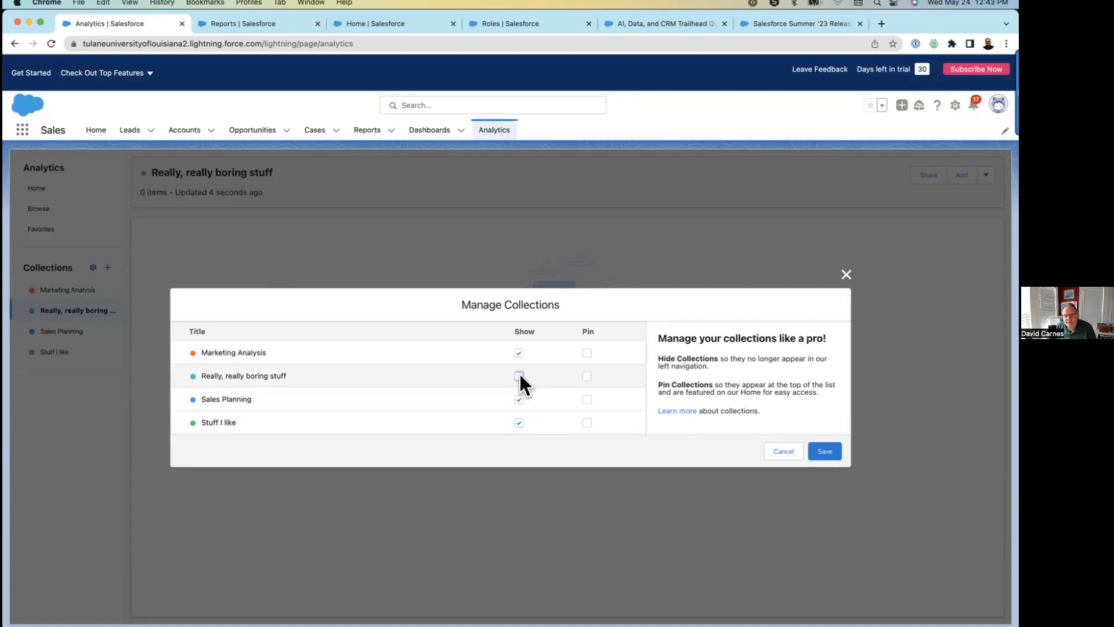
click(826, 449)
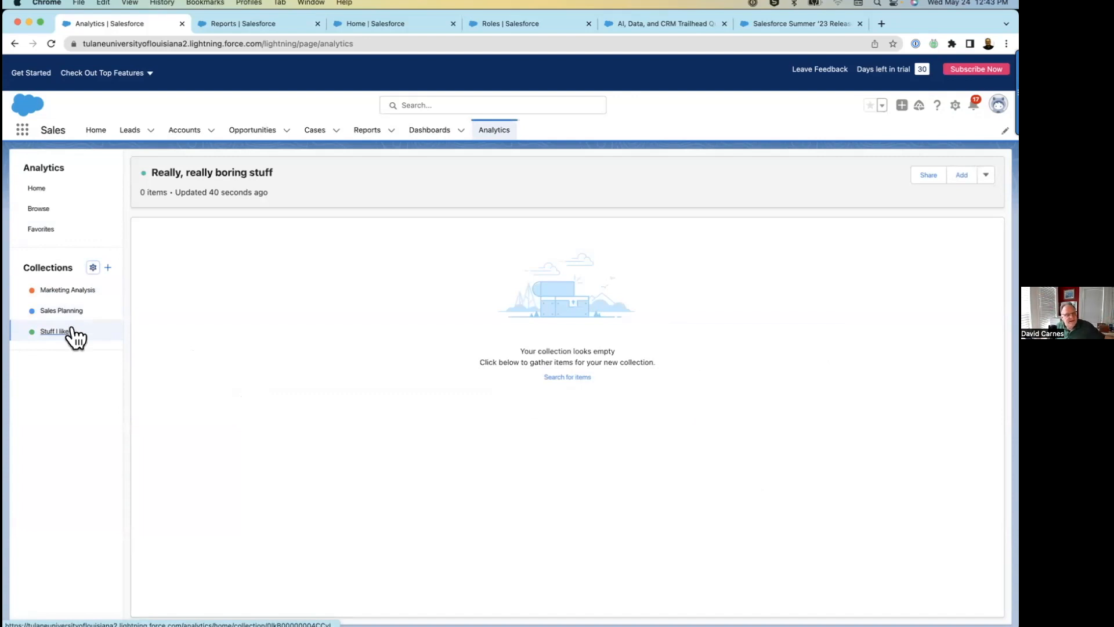
Pin the Marketing Analysis collection in the collection management settings and save.
click(93, 266)
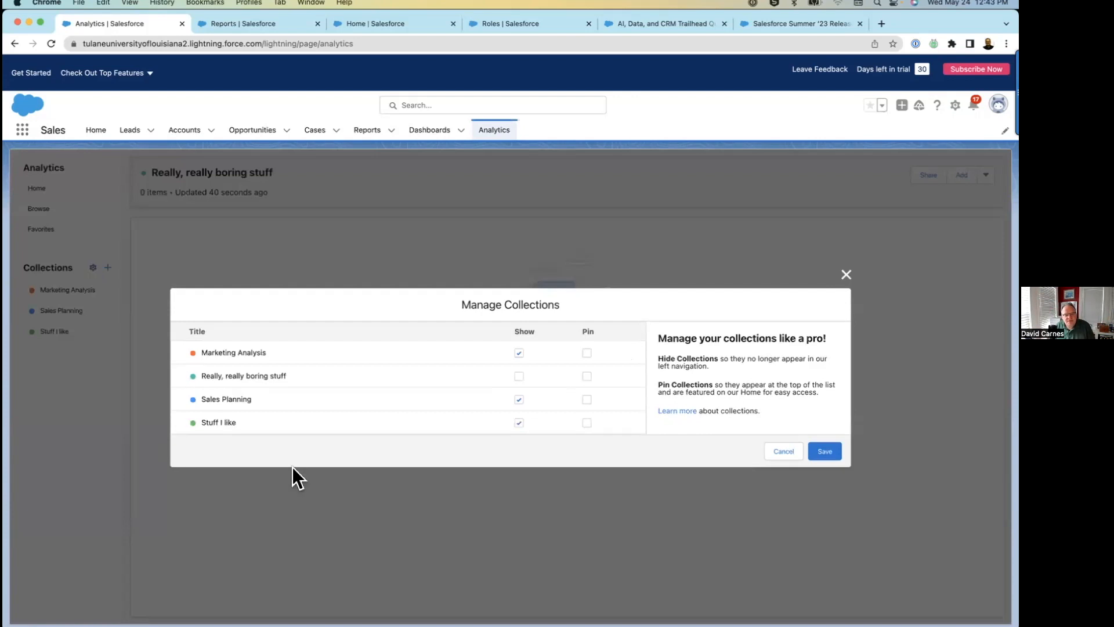
click(586, 353)
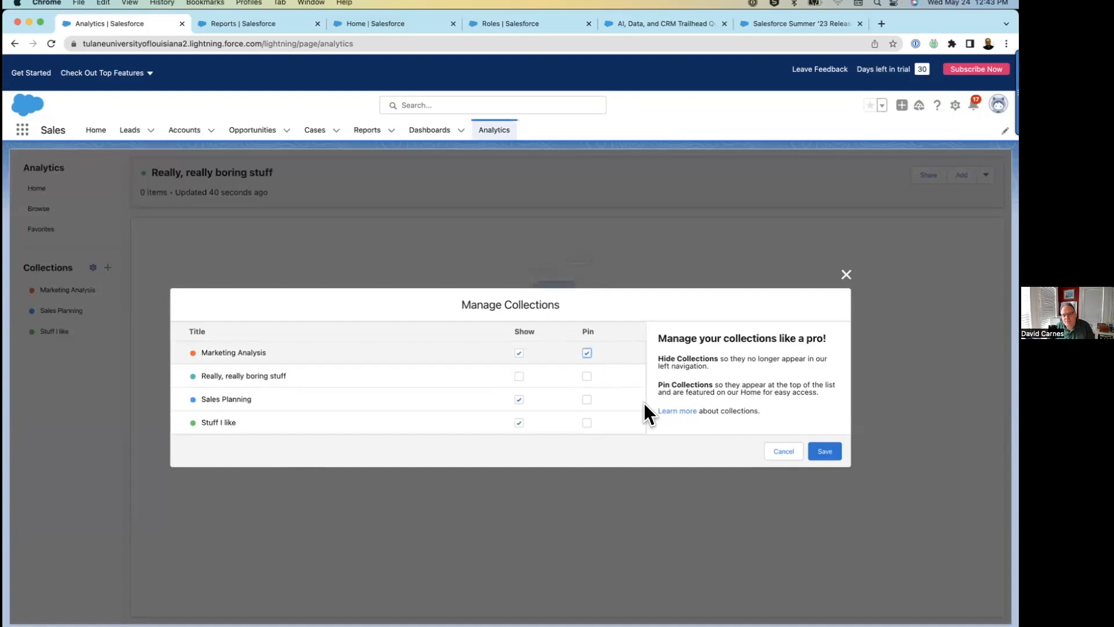
click(825, 452)
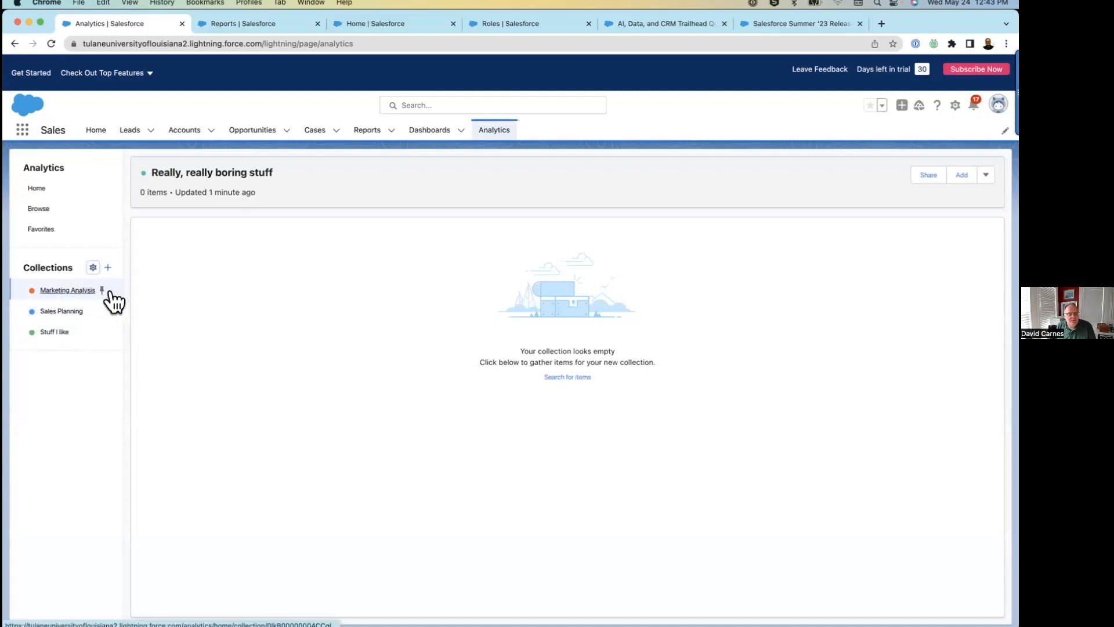
Open the Analytics home page and view all items of the pinned Marketing Analysis collection.
click(49, 190)
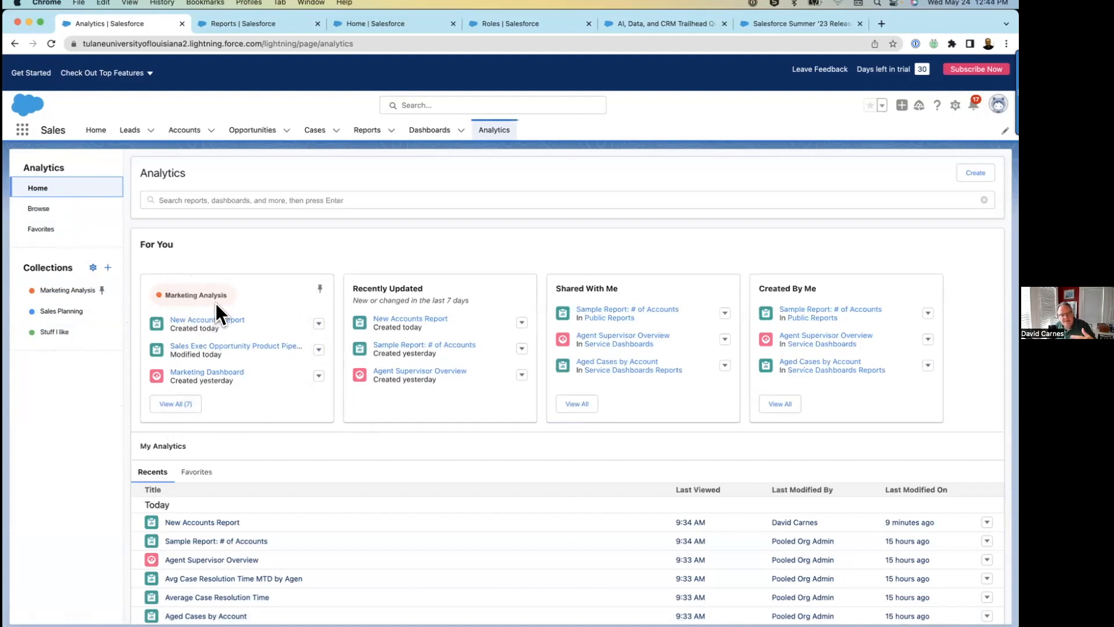
click(184, 406)
scroll(187, 415, down, 1)
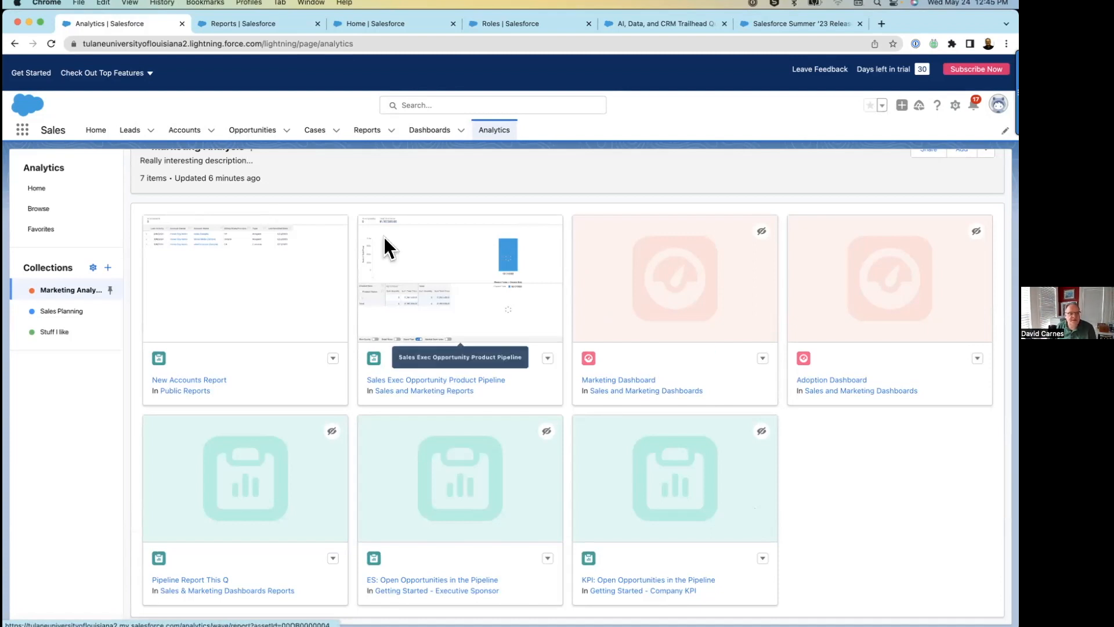
key(super+Tab)
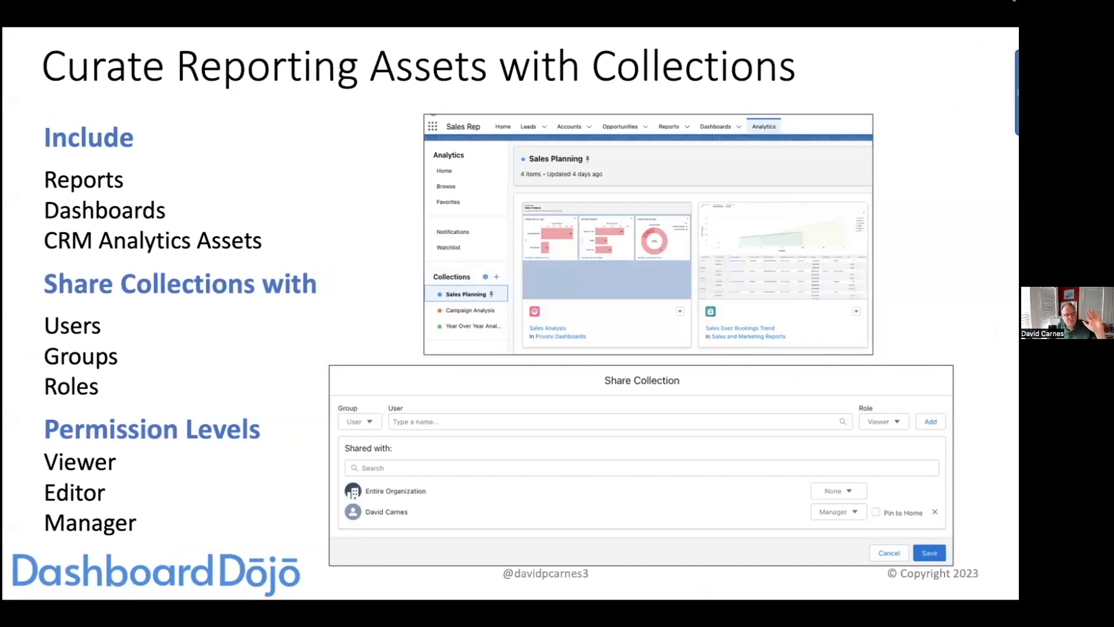
key(Right)
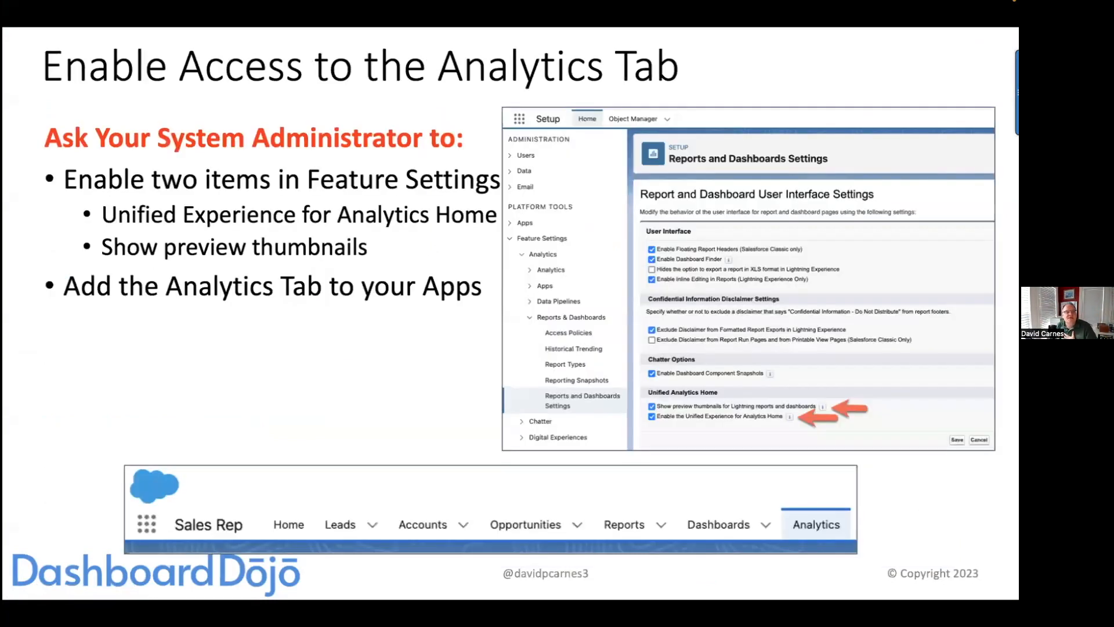